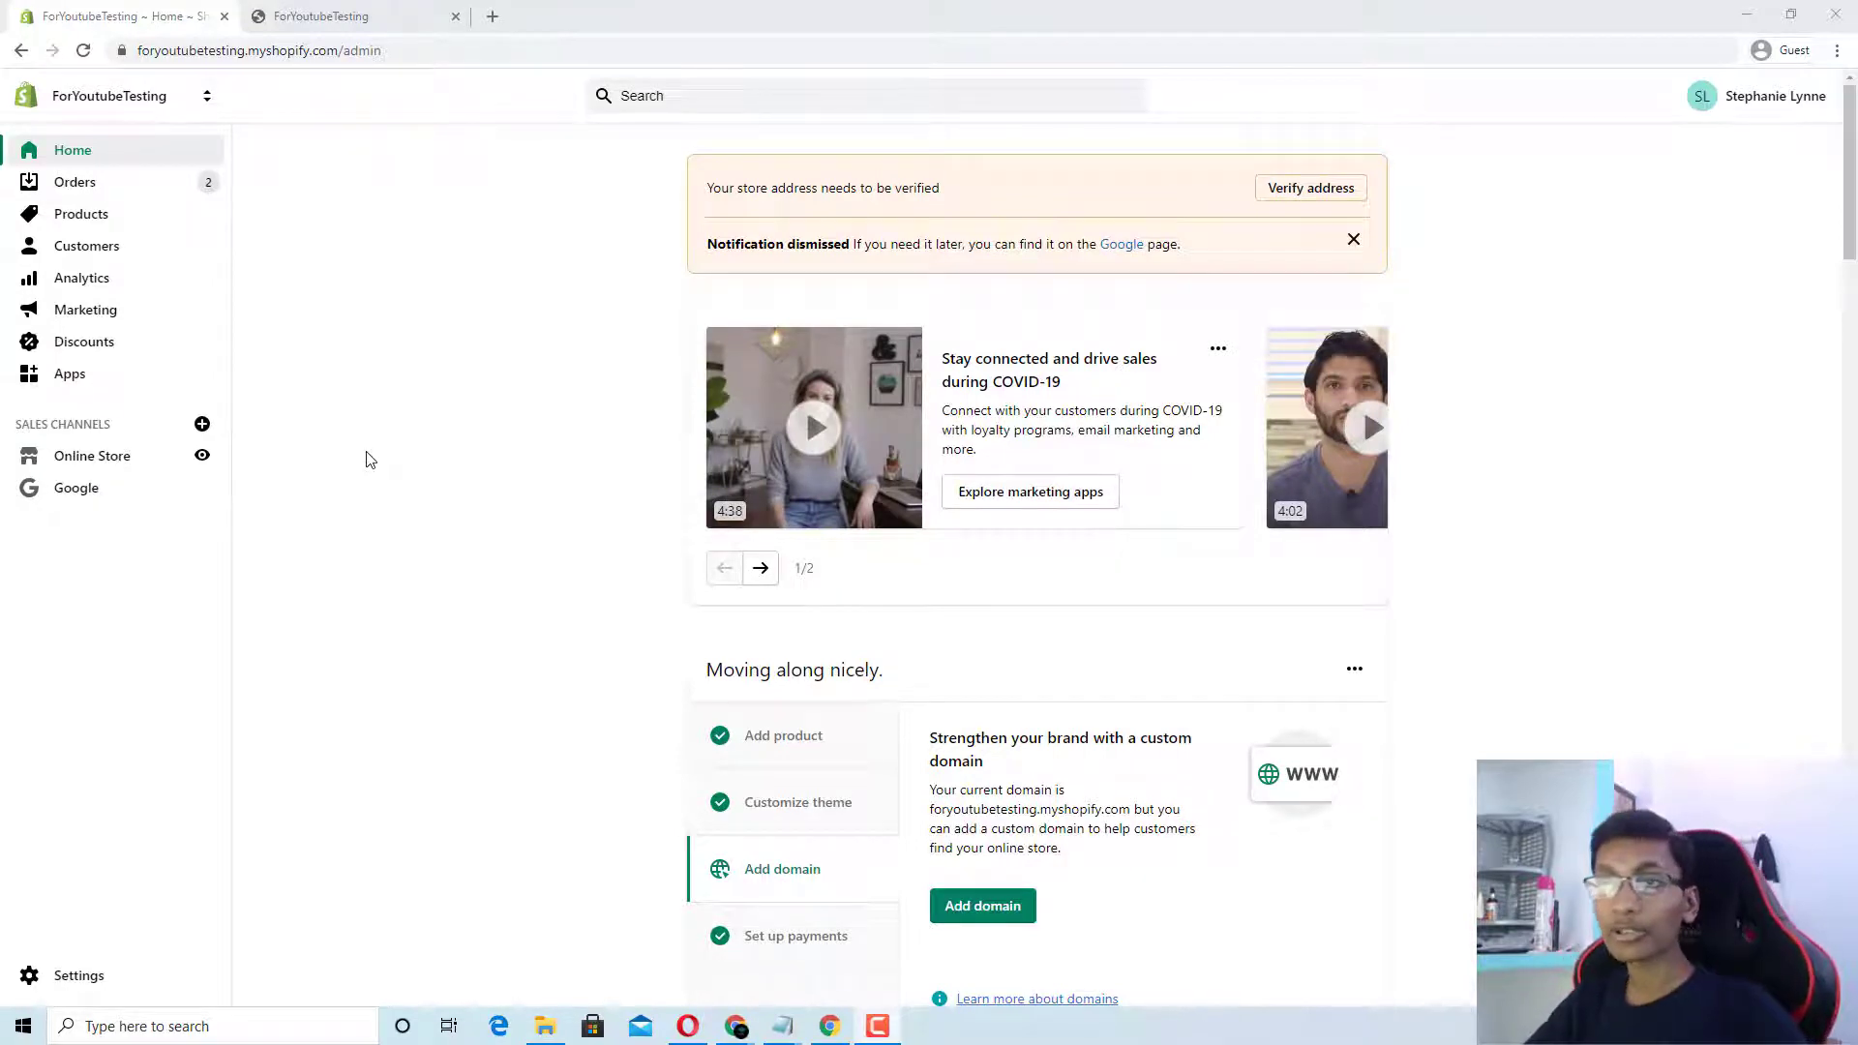
Step: Go to Settings, Shipping and delivery, and open the General shipping rates profile
scroll(308, 566, down, 3)
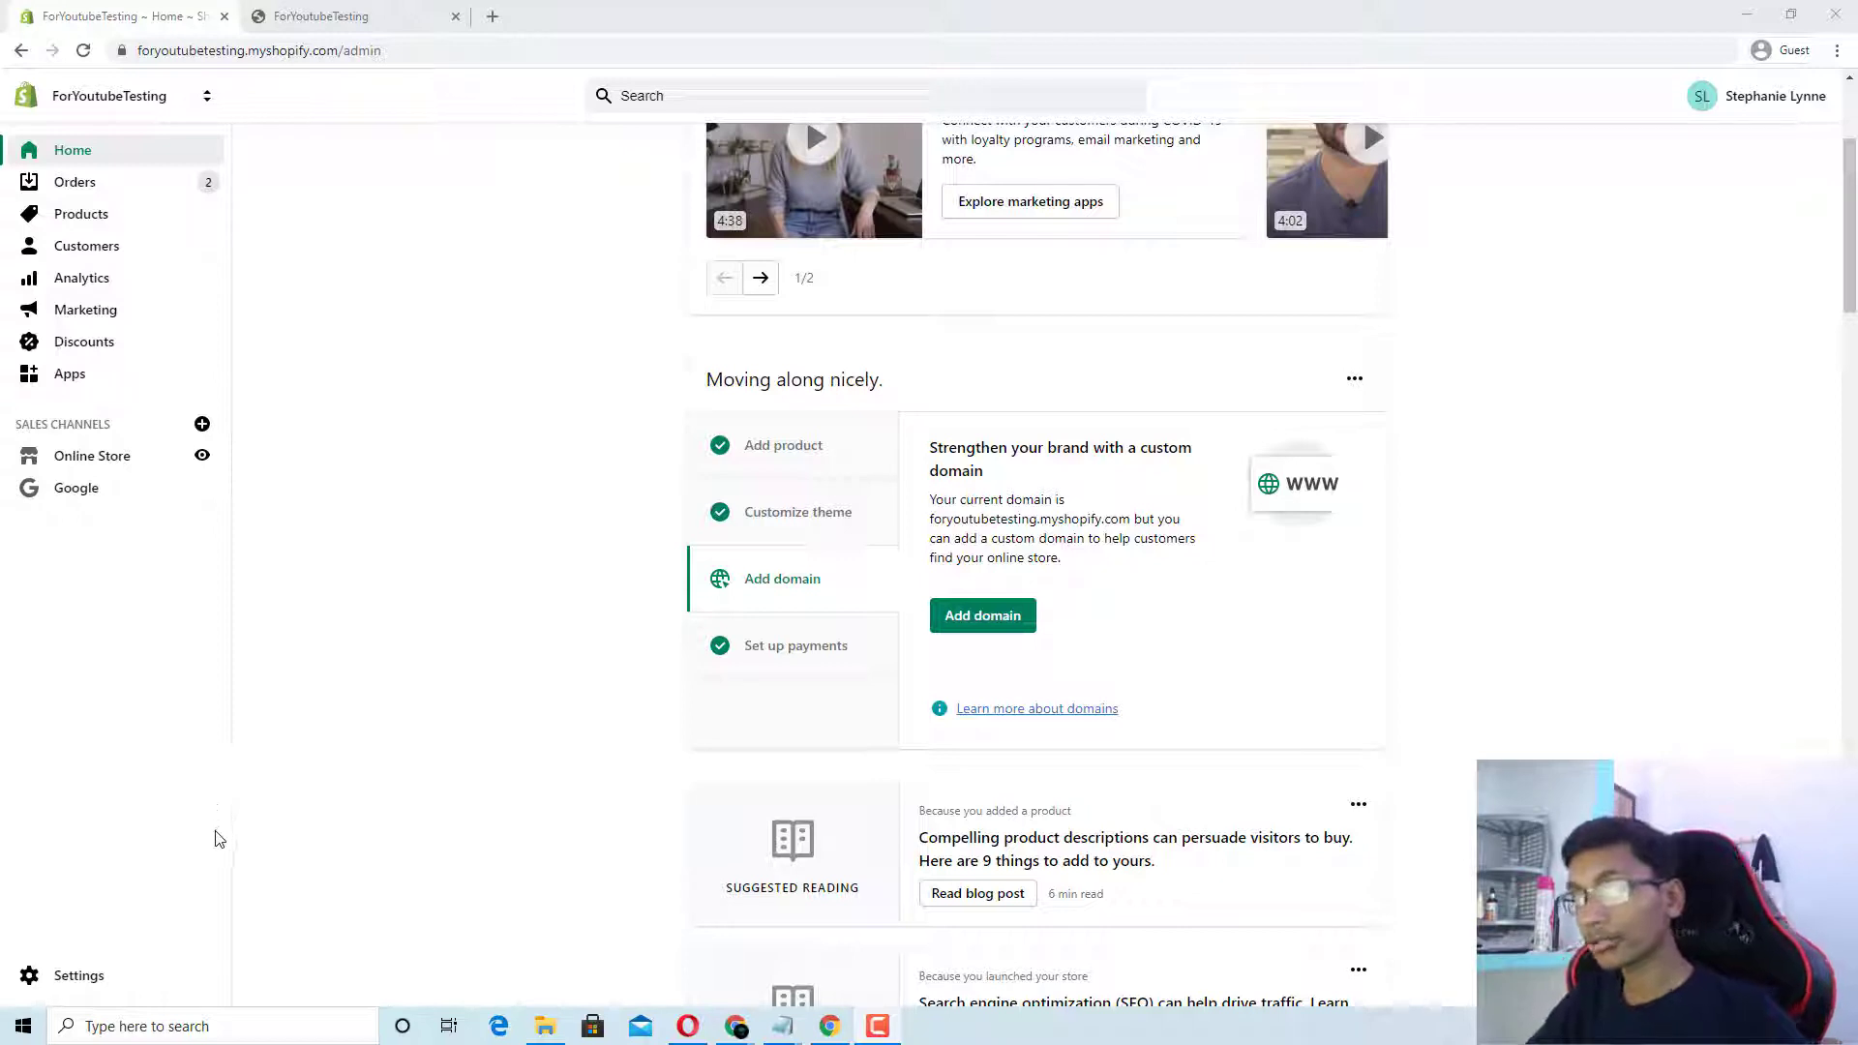
click(147, 993)
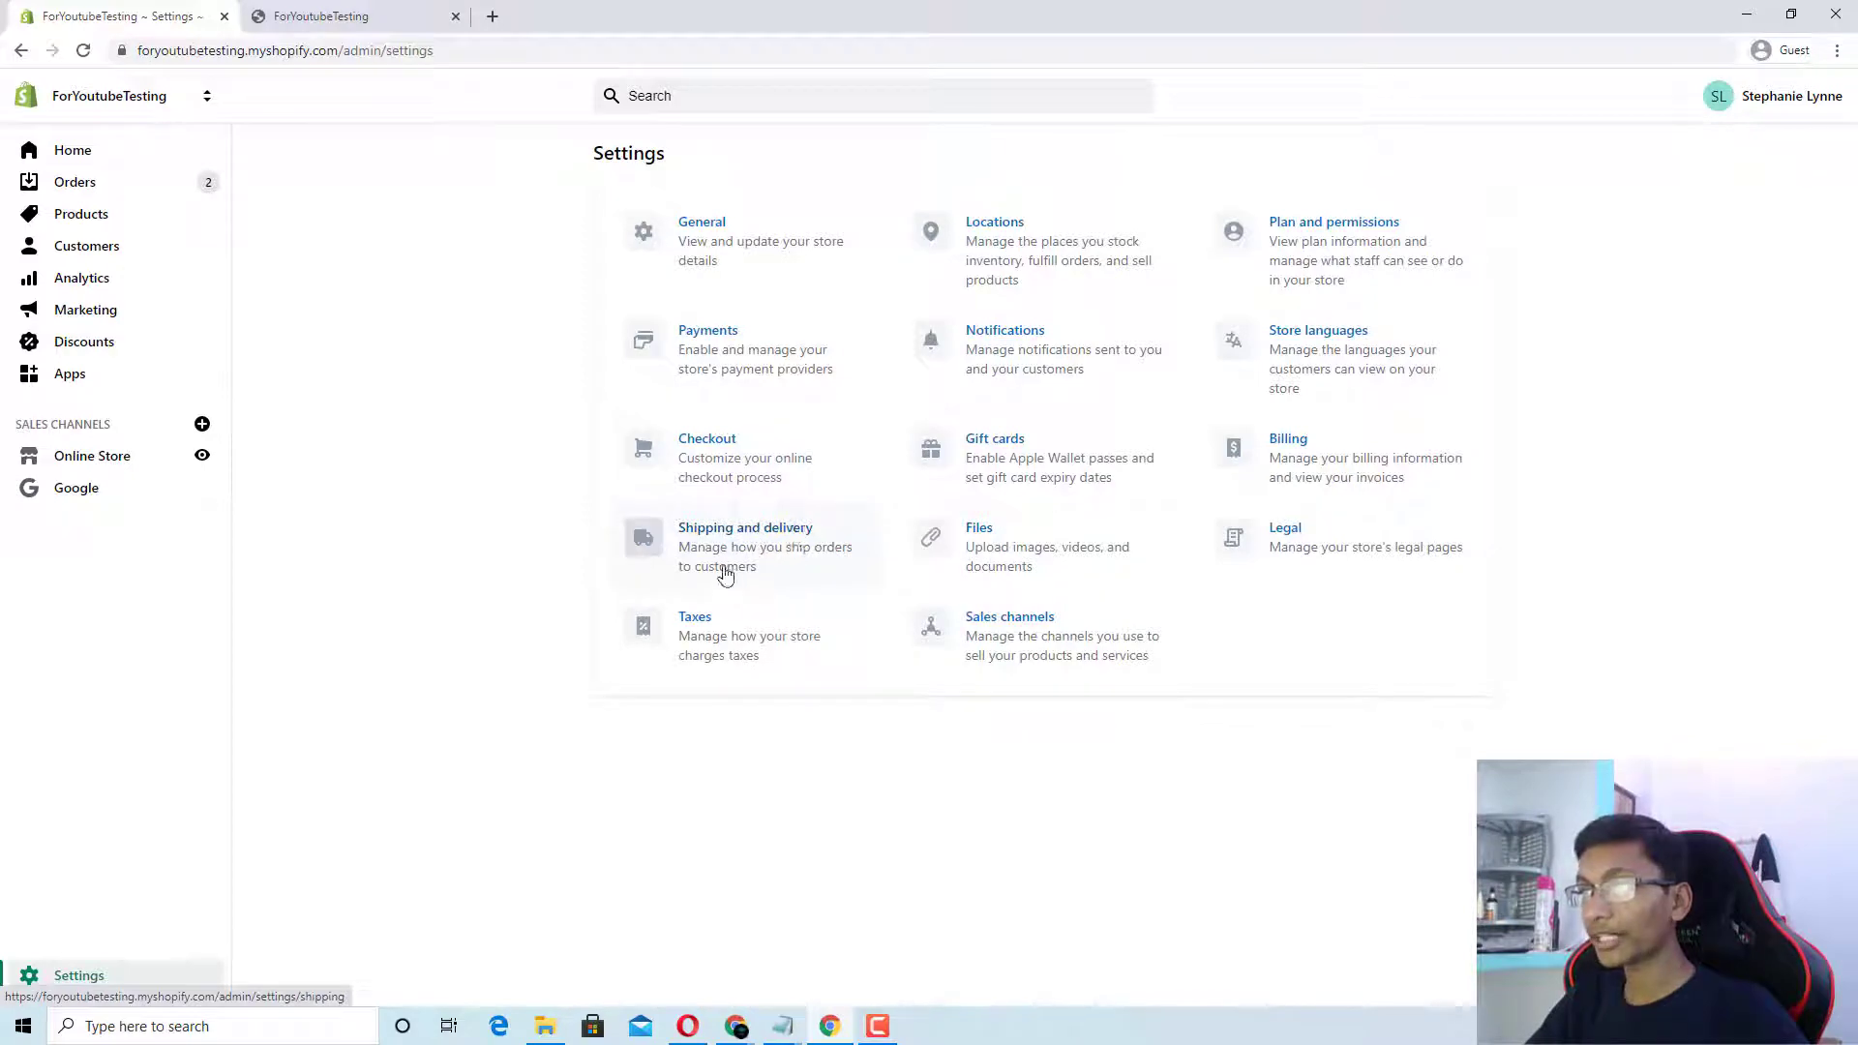
click(810, 544)
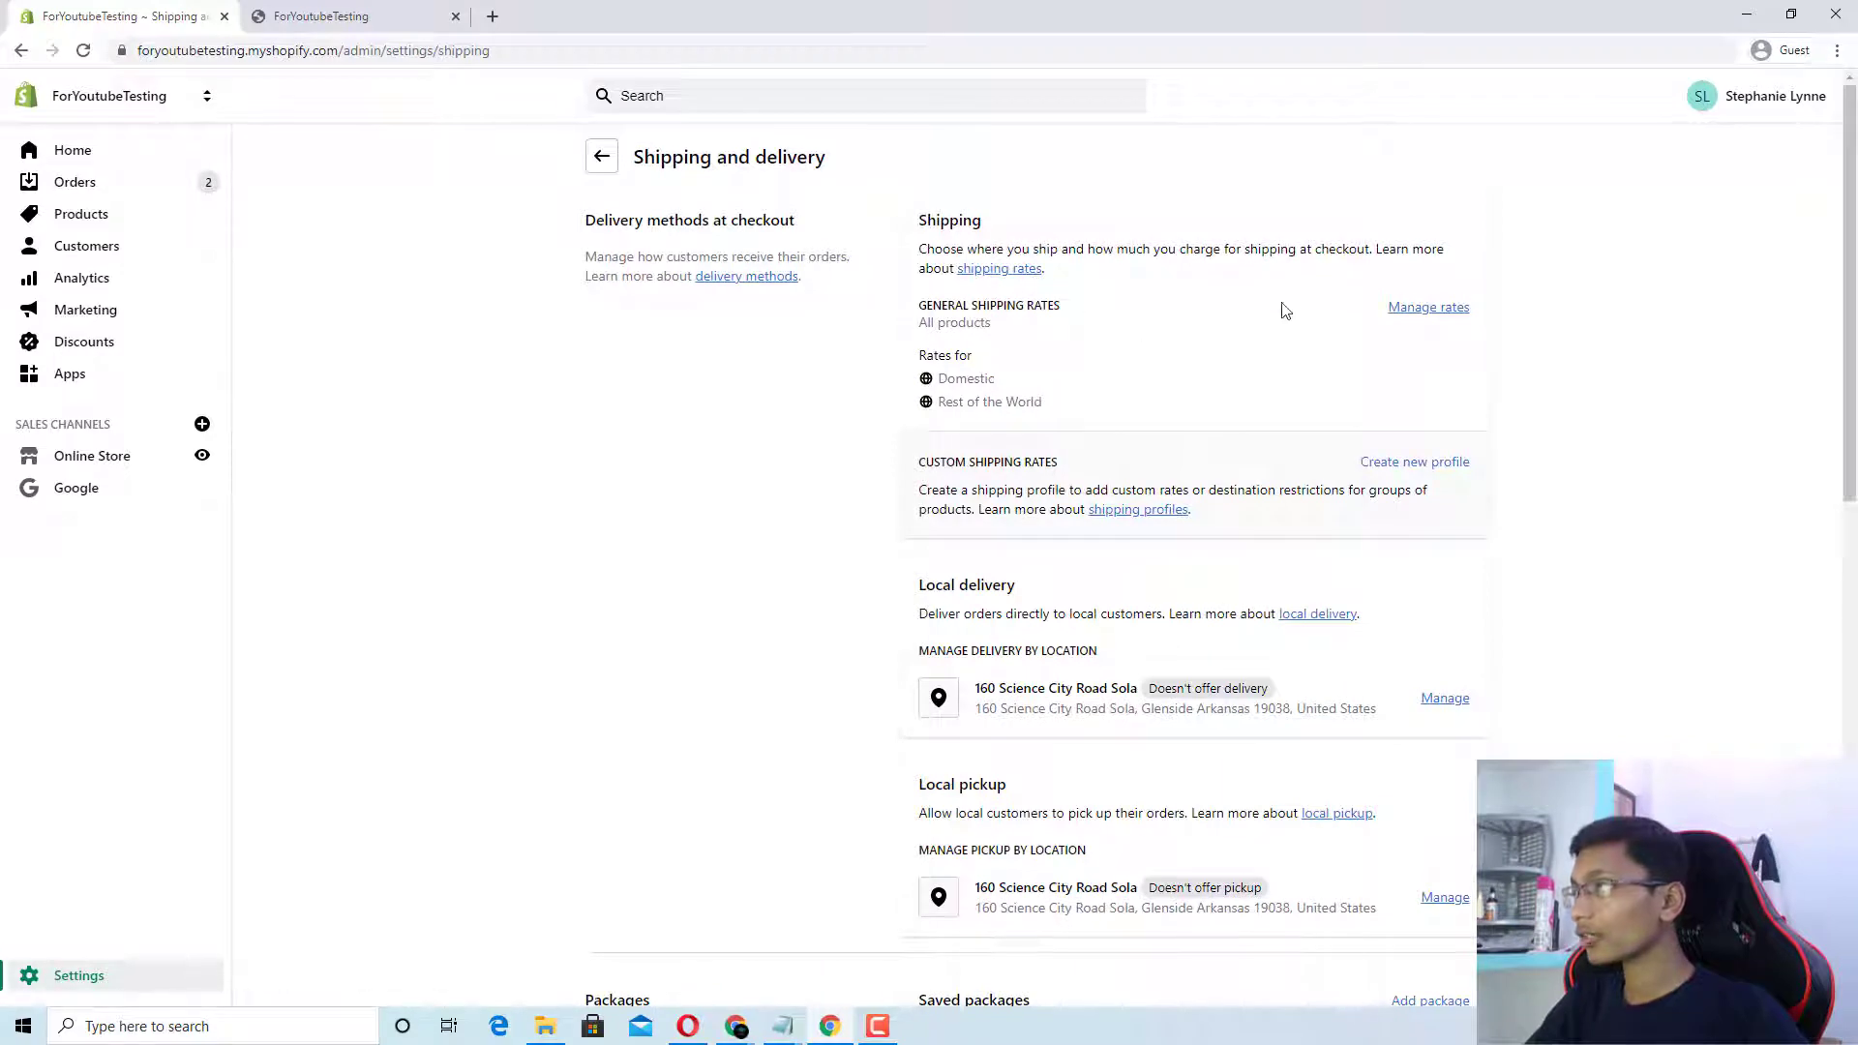
click(1436, 322)
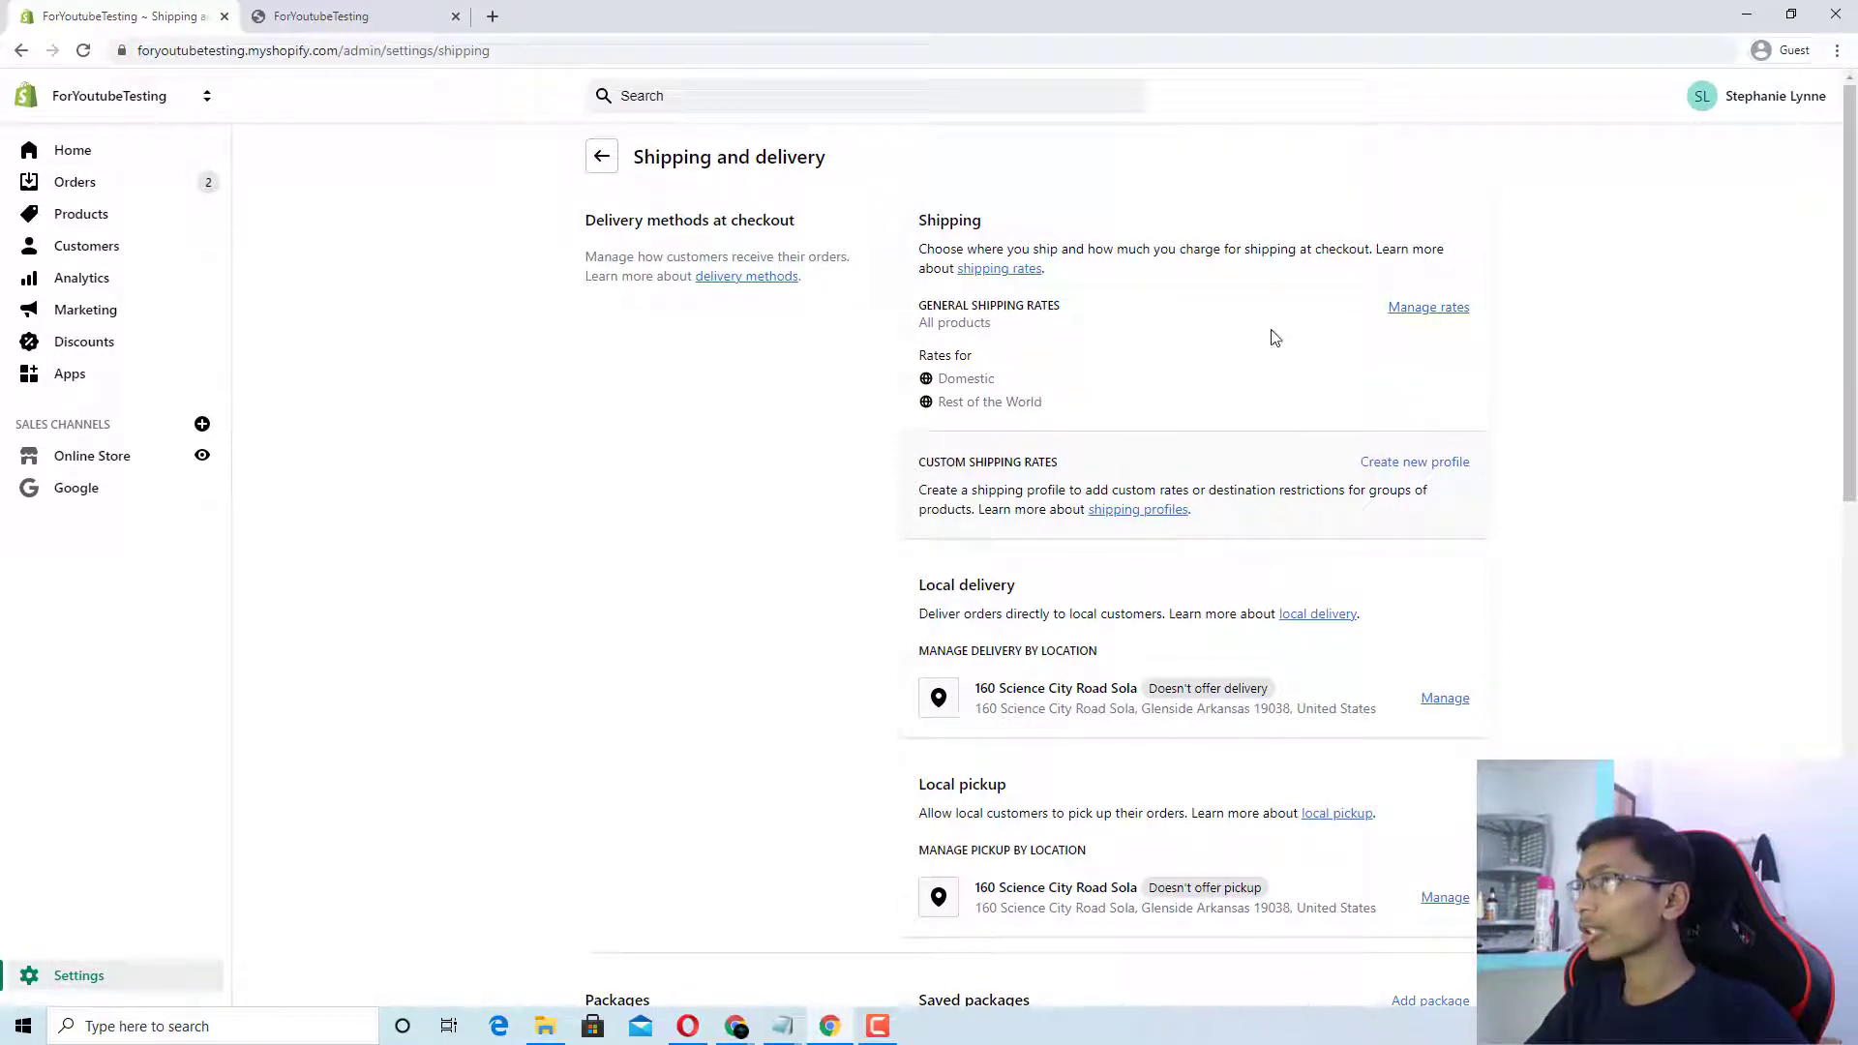
click(1424, 319)
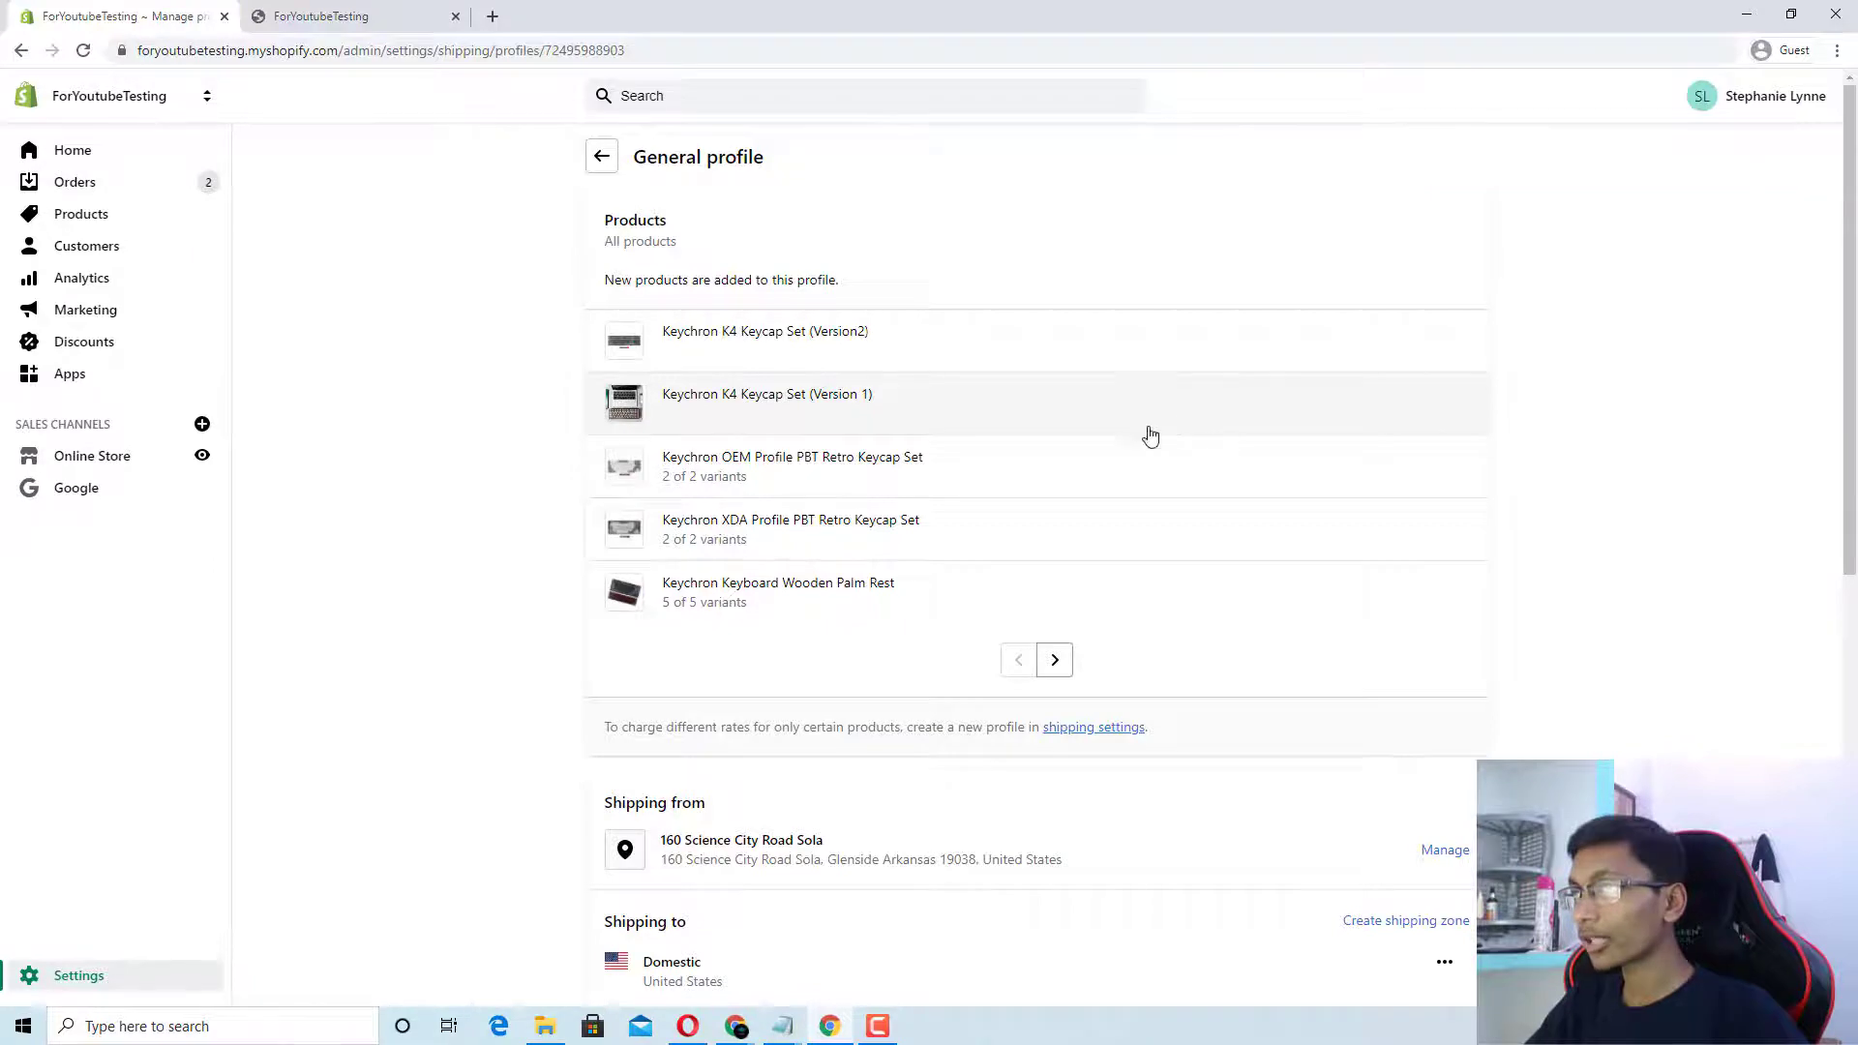
Step: Delete the Rest of the World shipping zone from the General profile
scroll(1149, 435, down, 3)
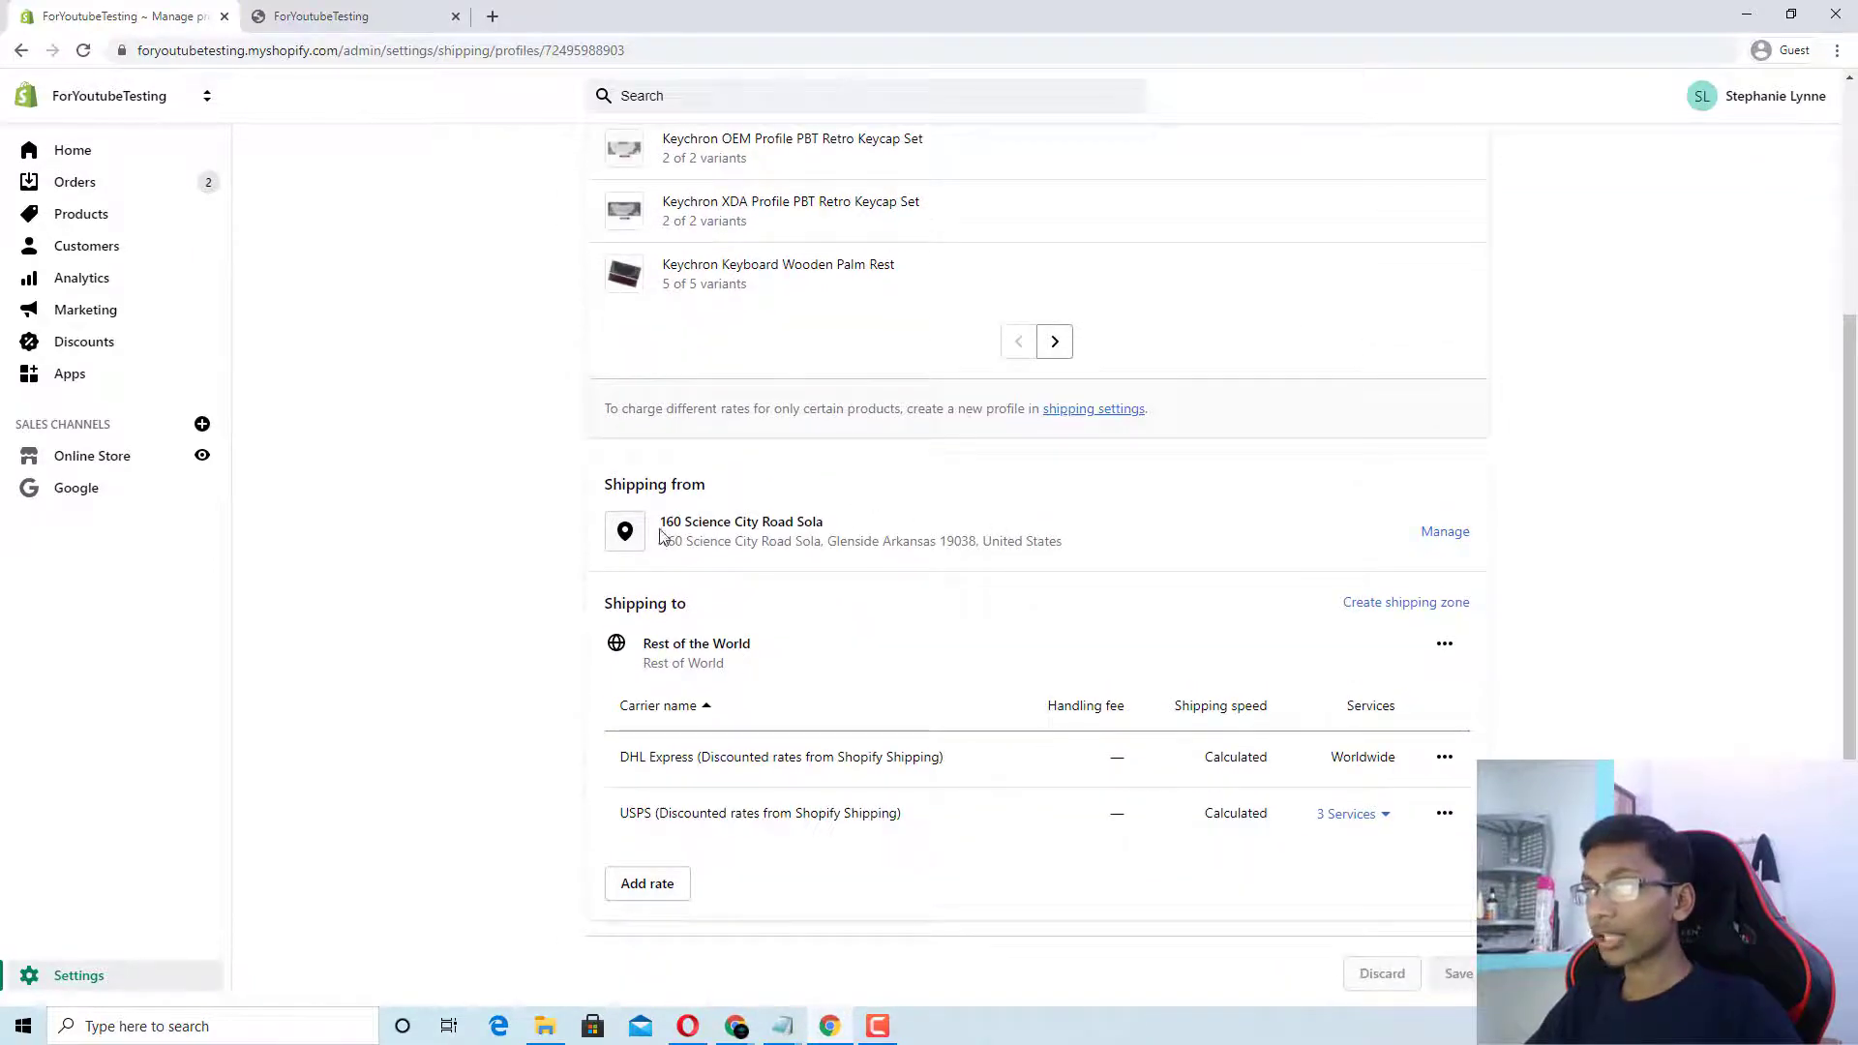
drag(608, 483, 711, 501)
click(718, 505)
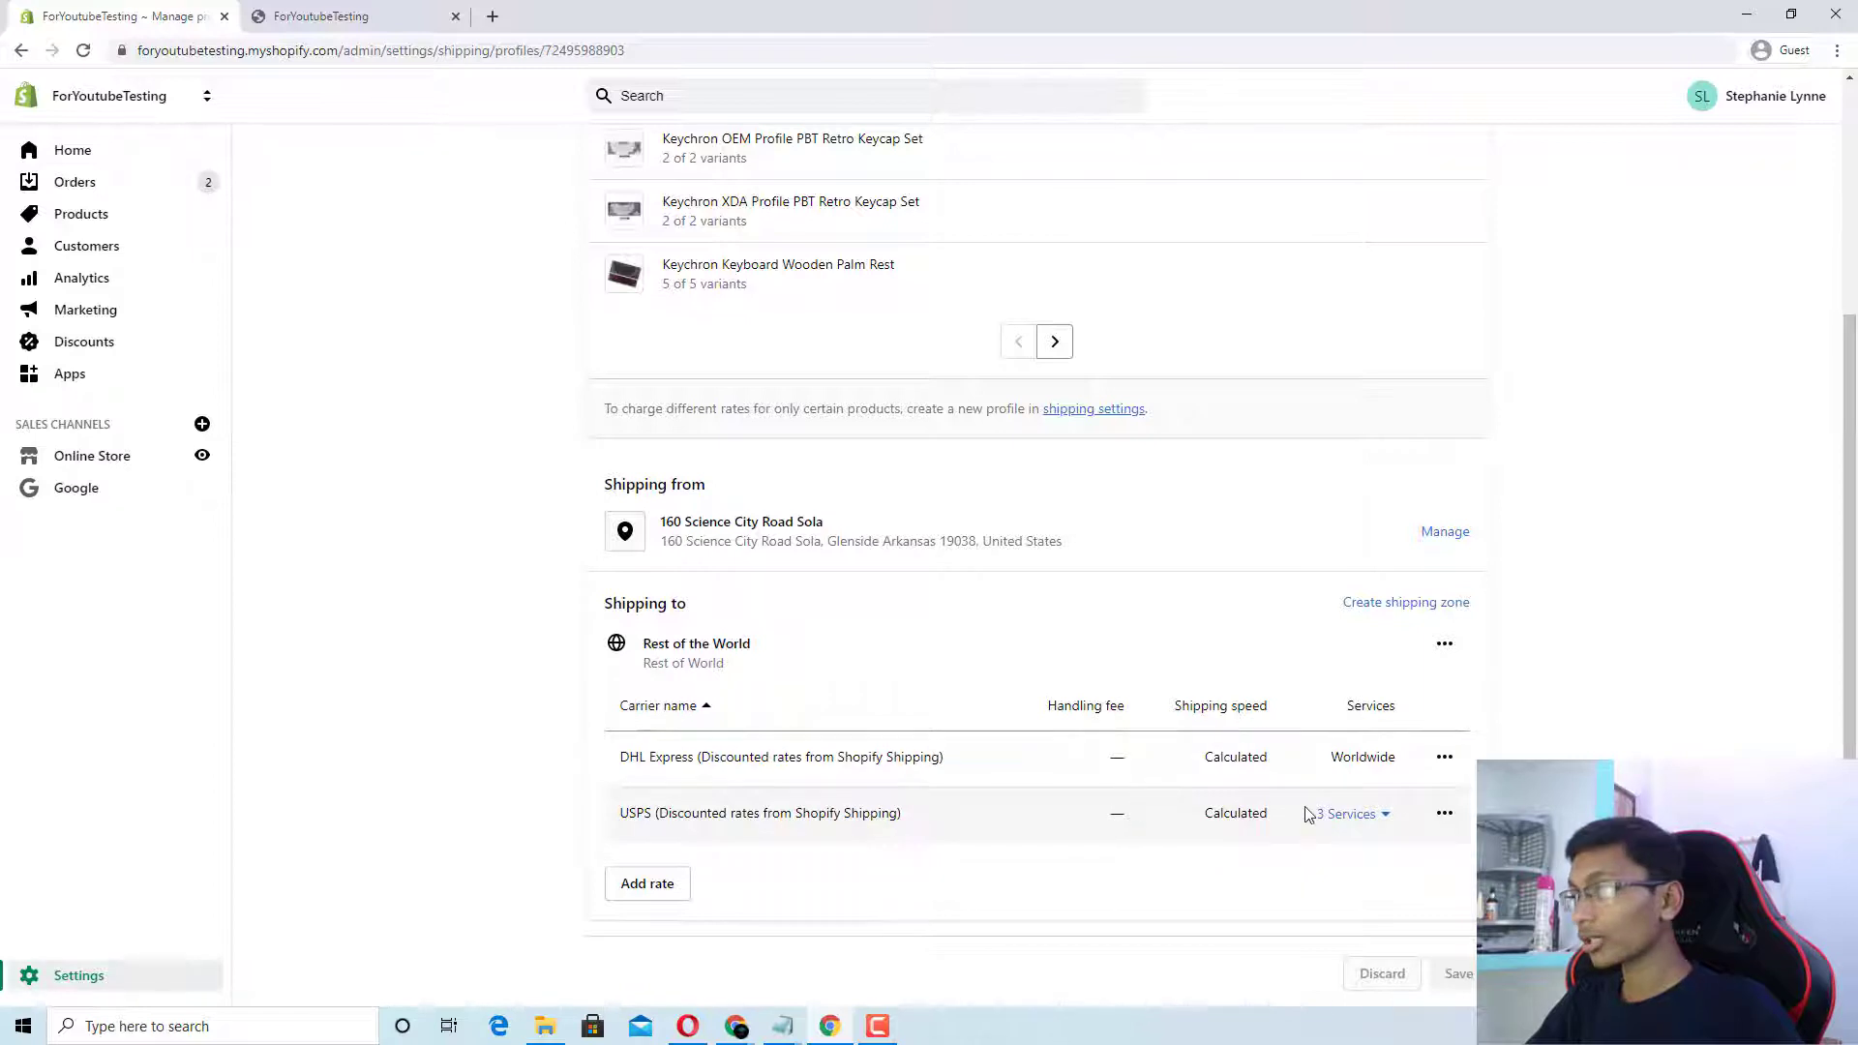
click(1445, 645)
click(1412, 733)
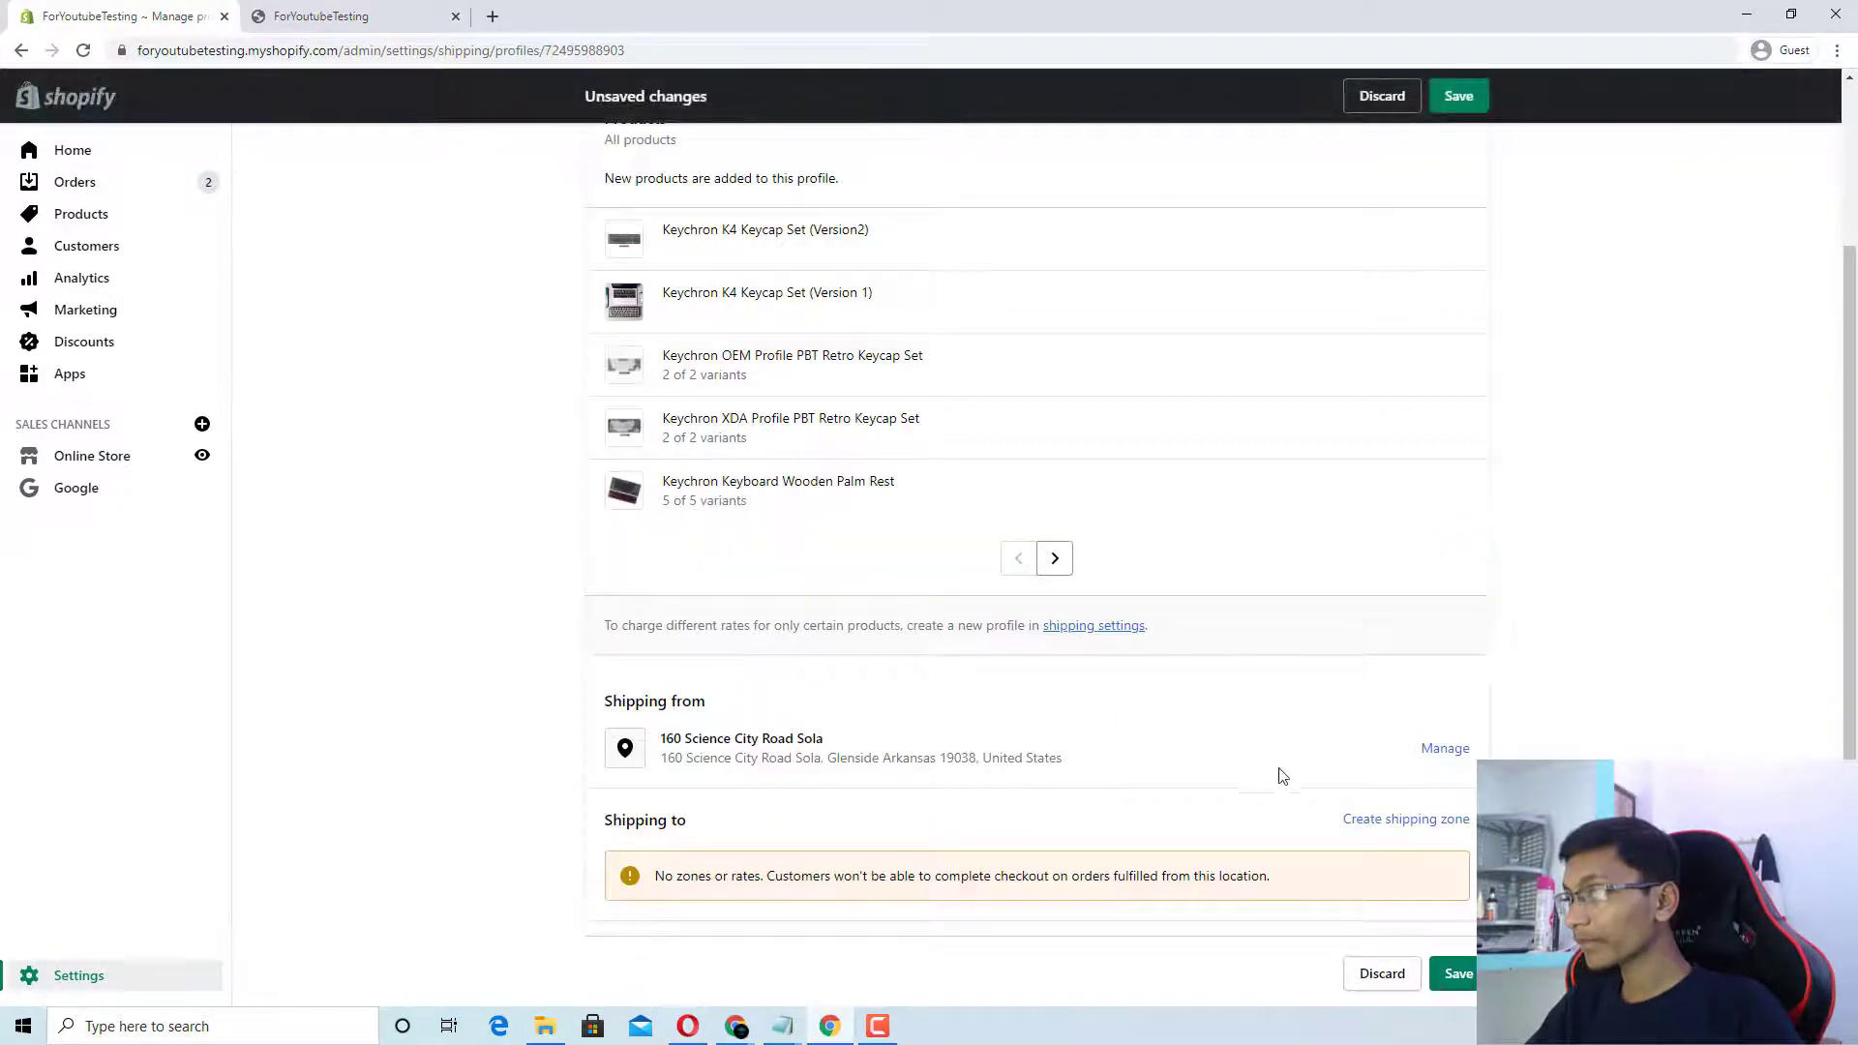
Step: Remove the shipping location's rates, then add rates back for it
click(1446, 750)
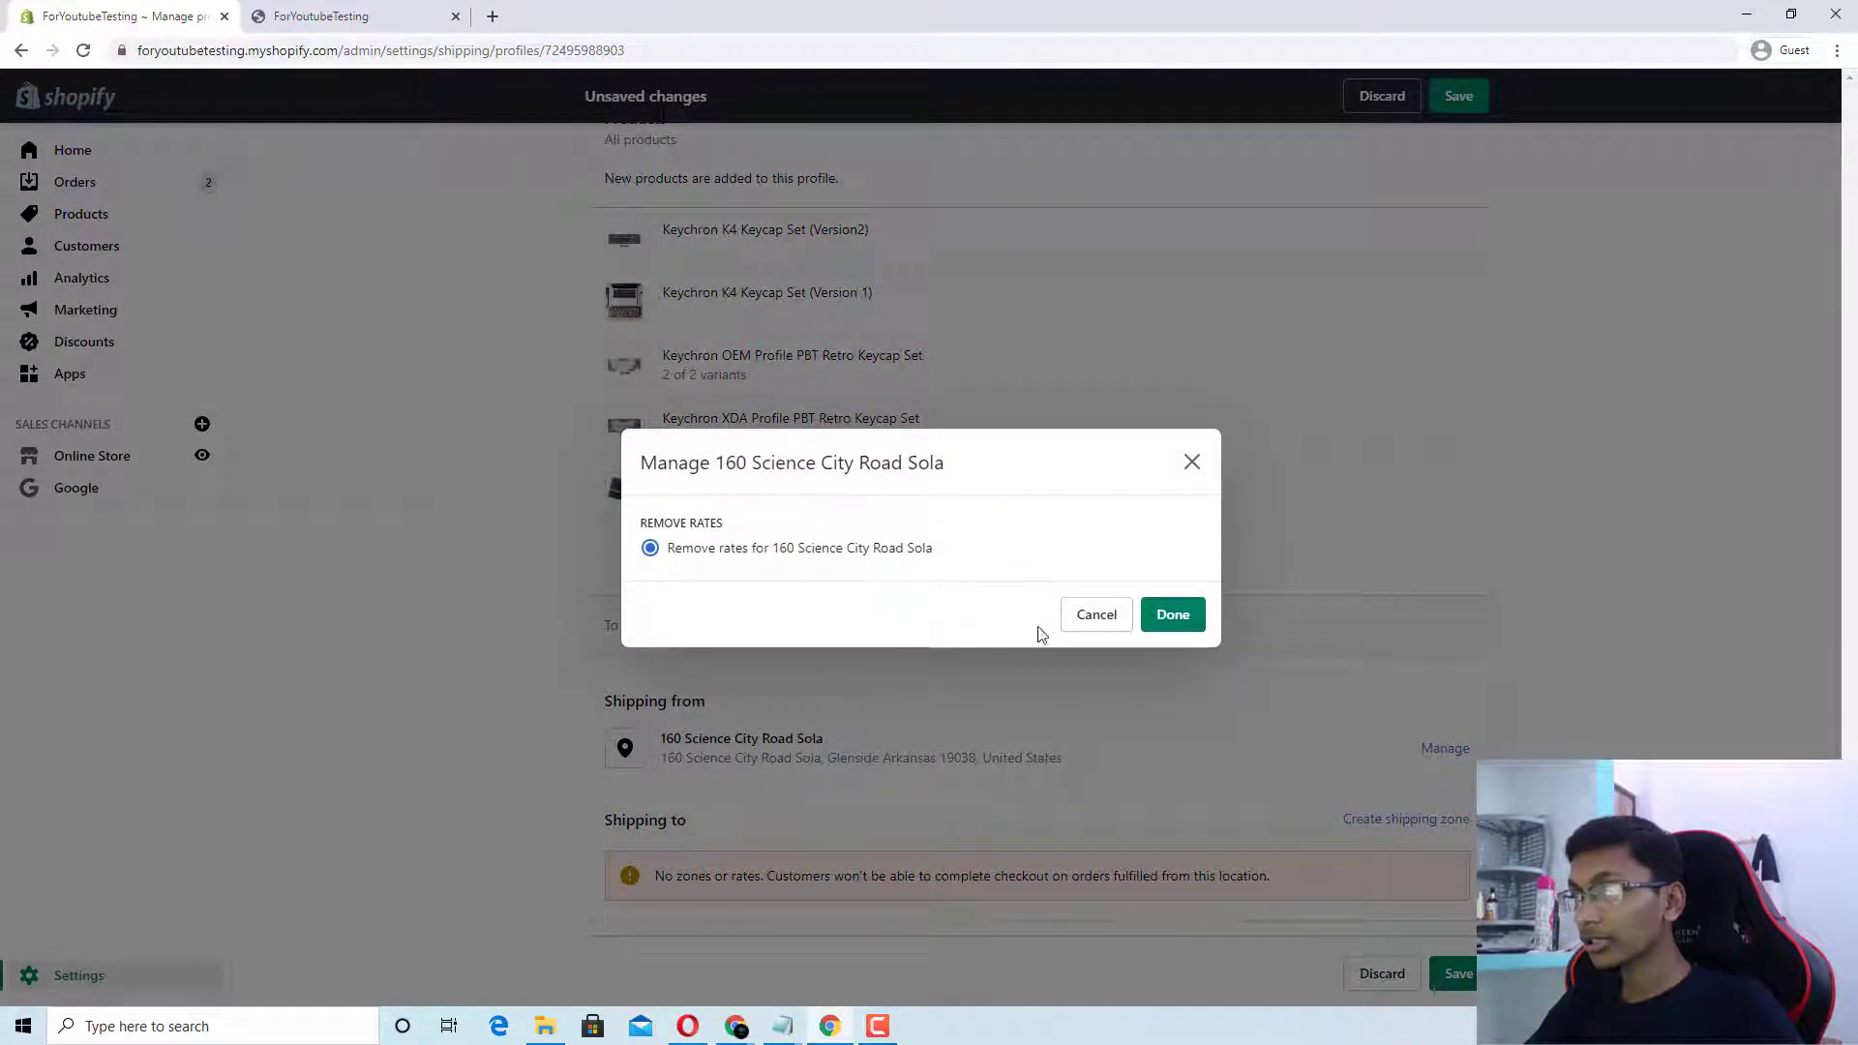
click(1152, 615)
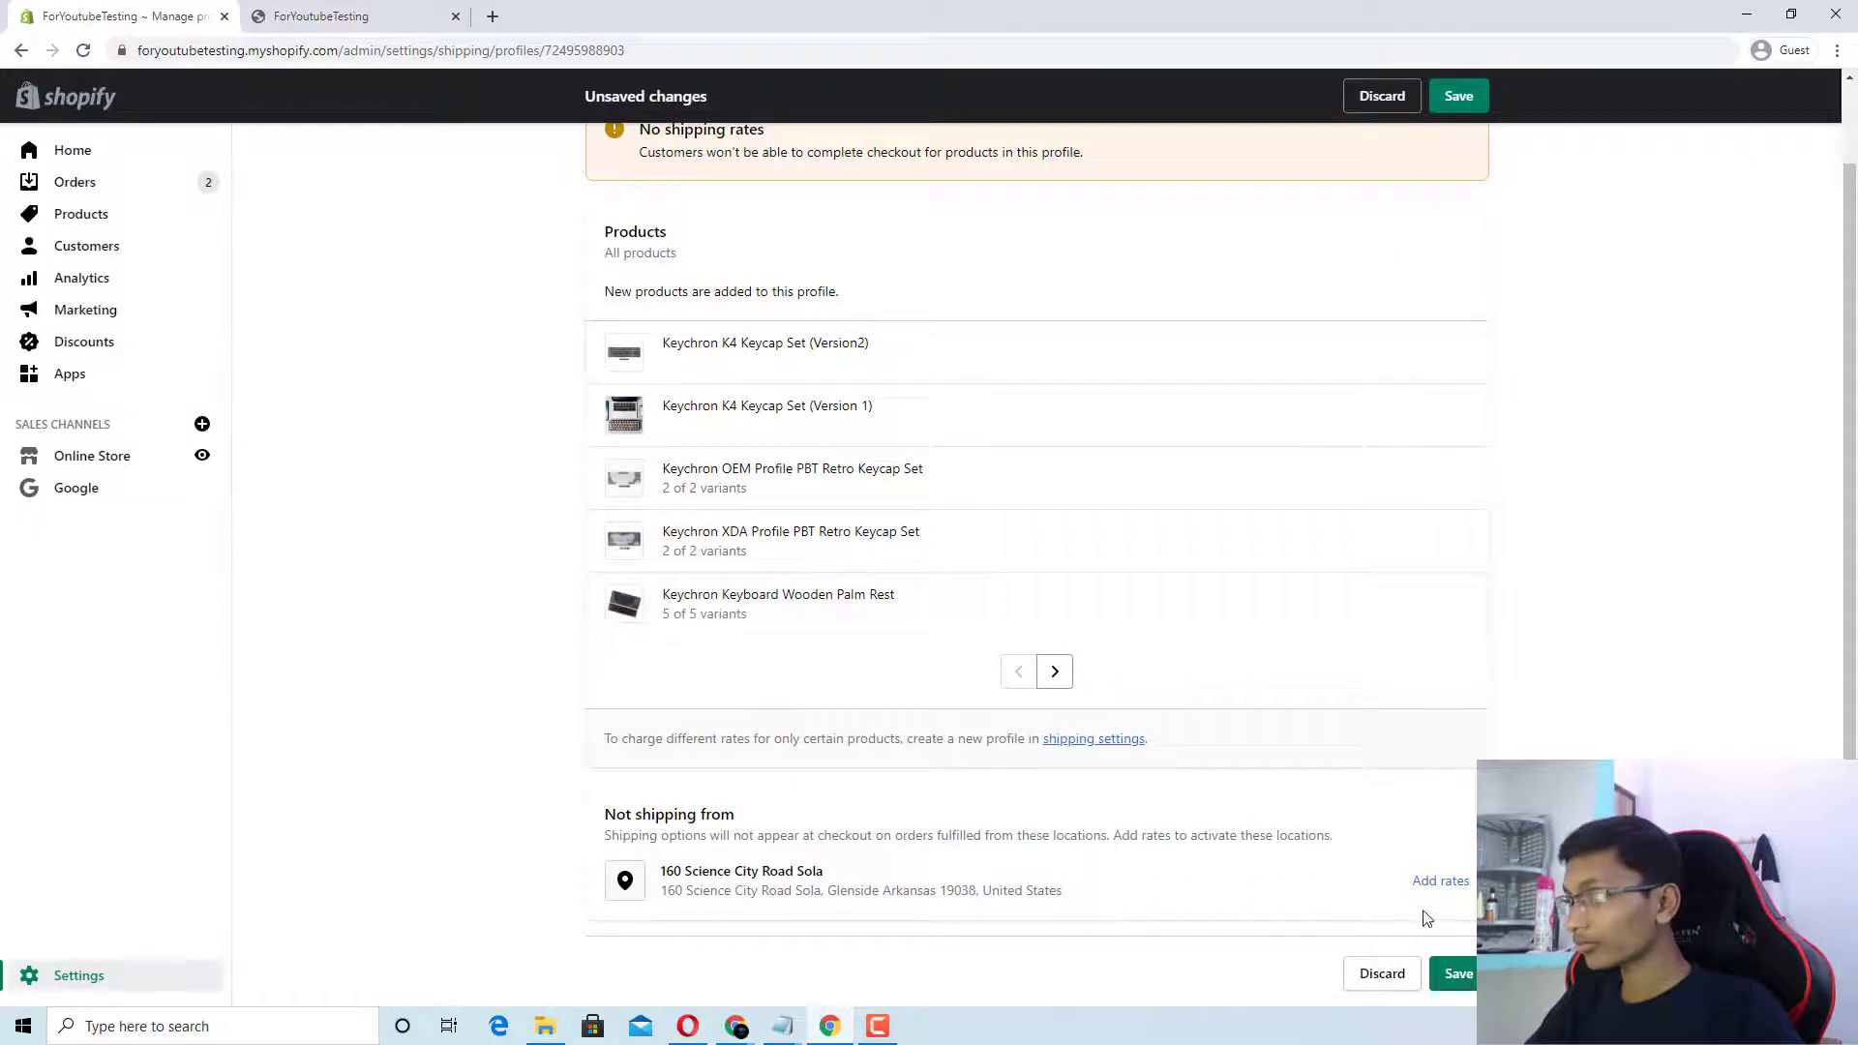
click(1437, 881)
click(1171, 615)
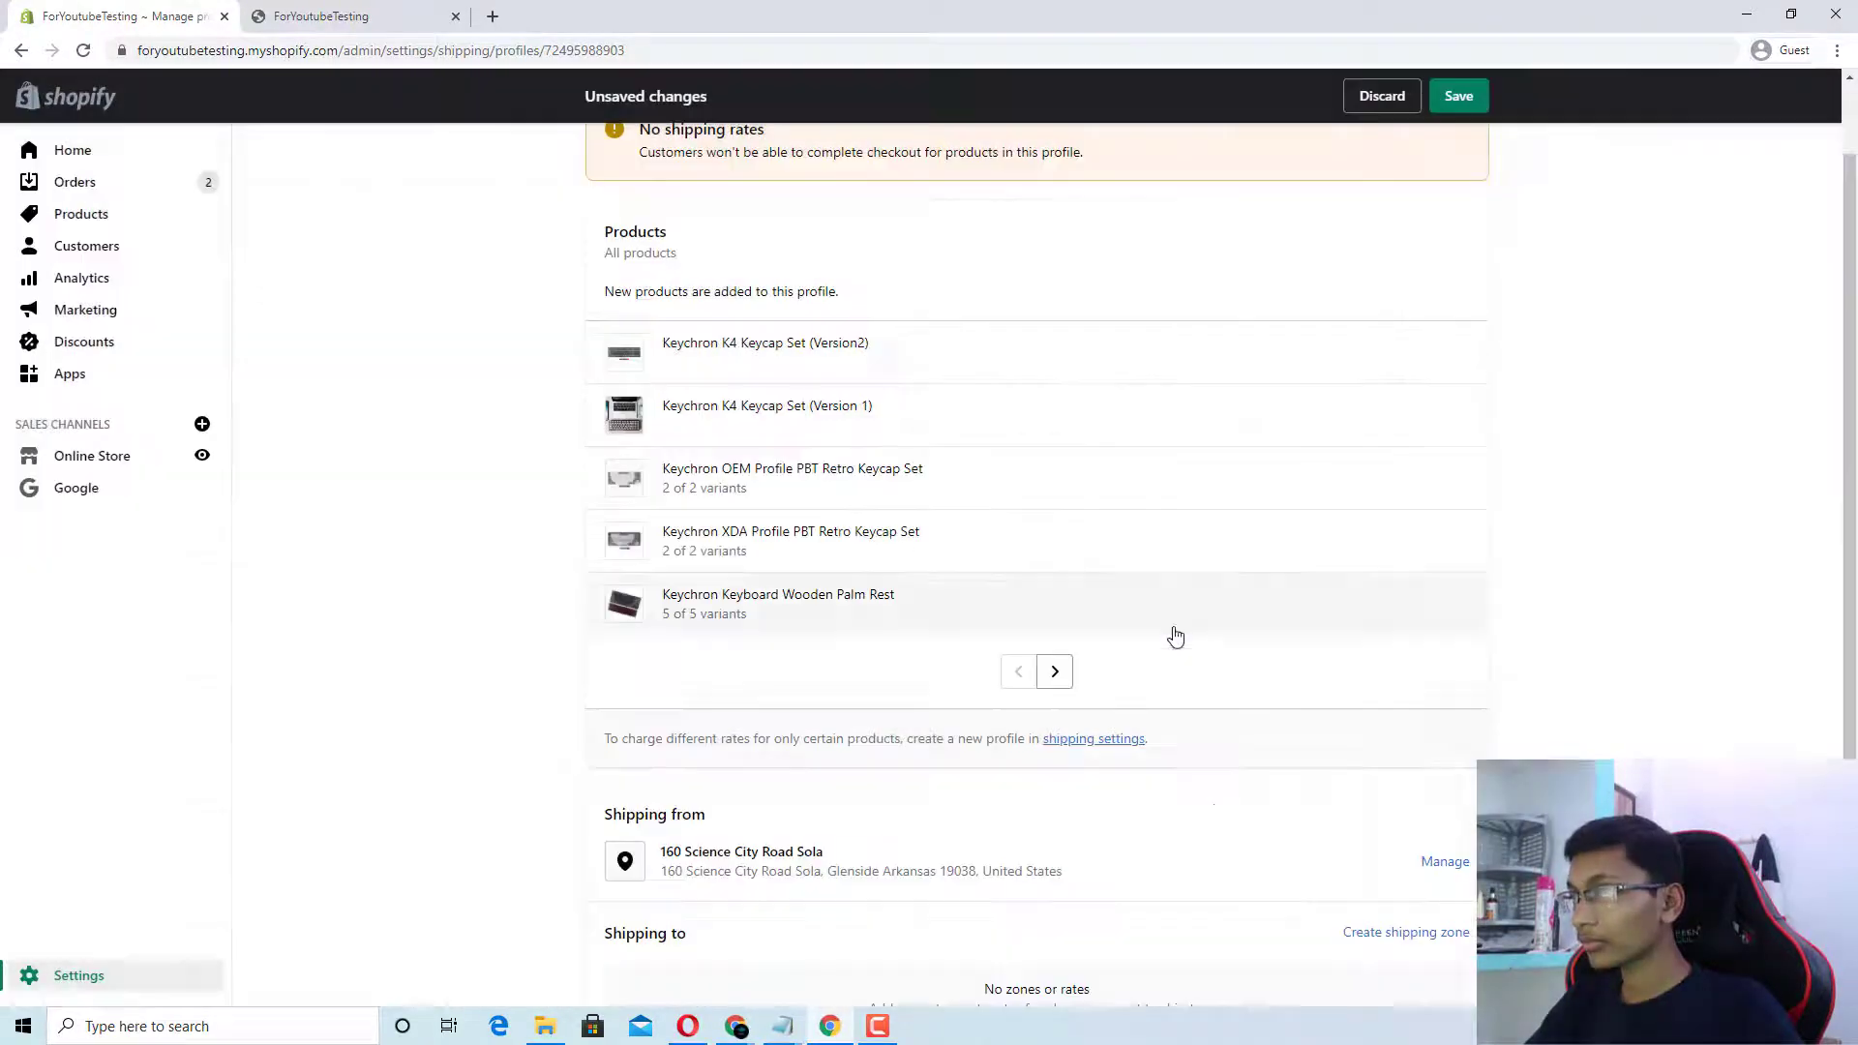
scroll(1236, 809, down, 1)
Step: Start a new shipping zone and include the United States and United Kingdom
click(1411, 803)
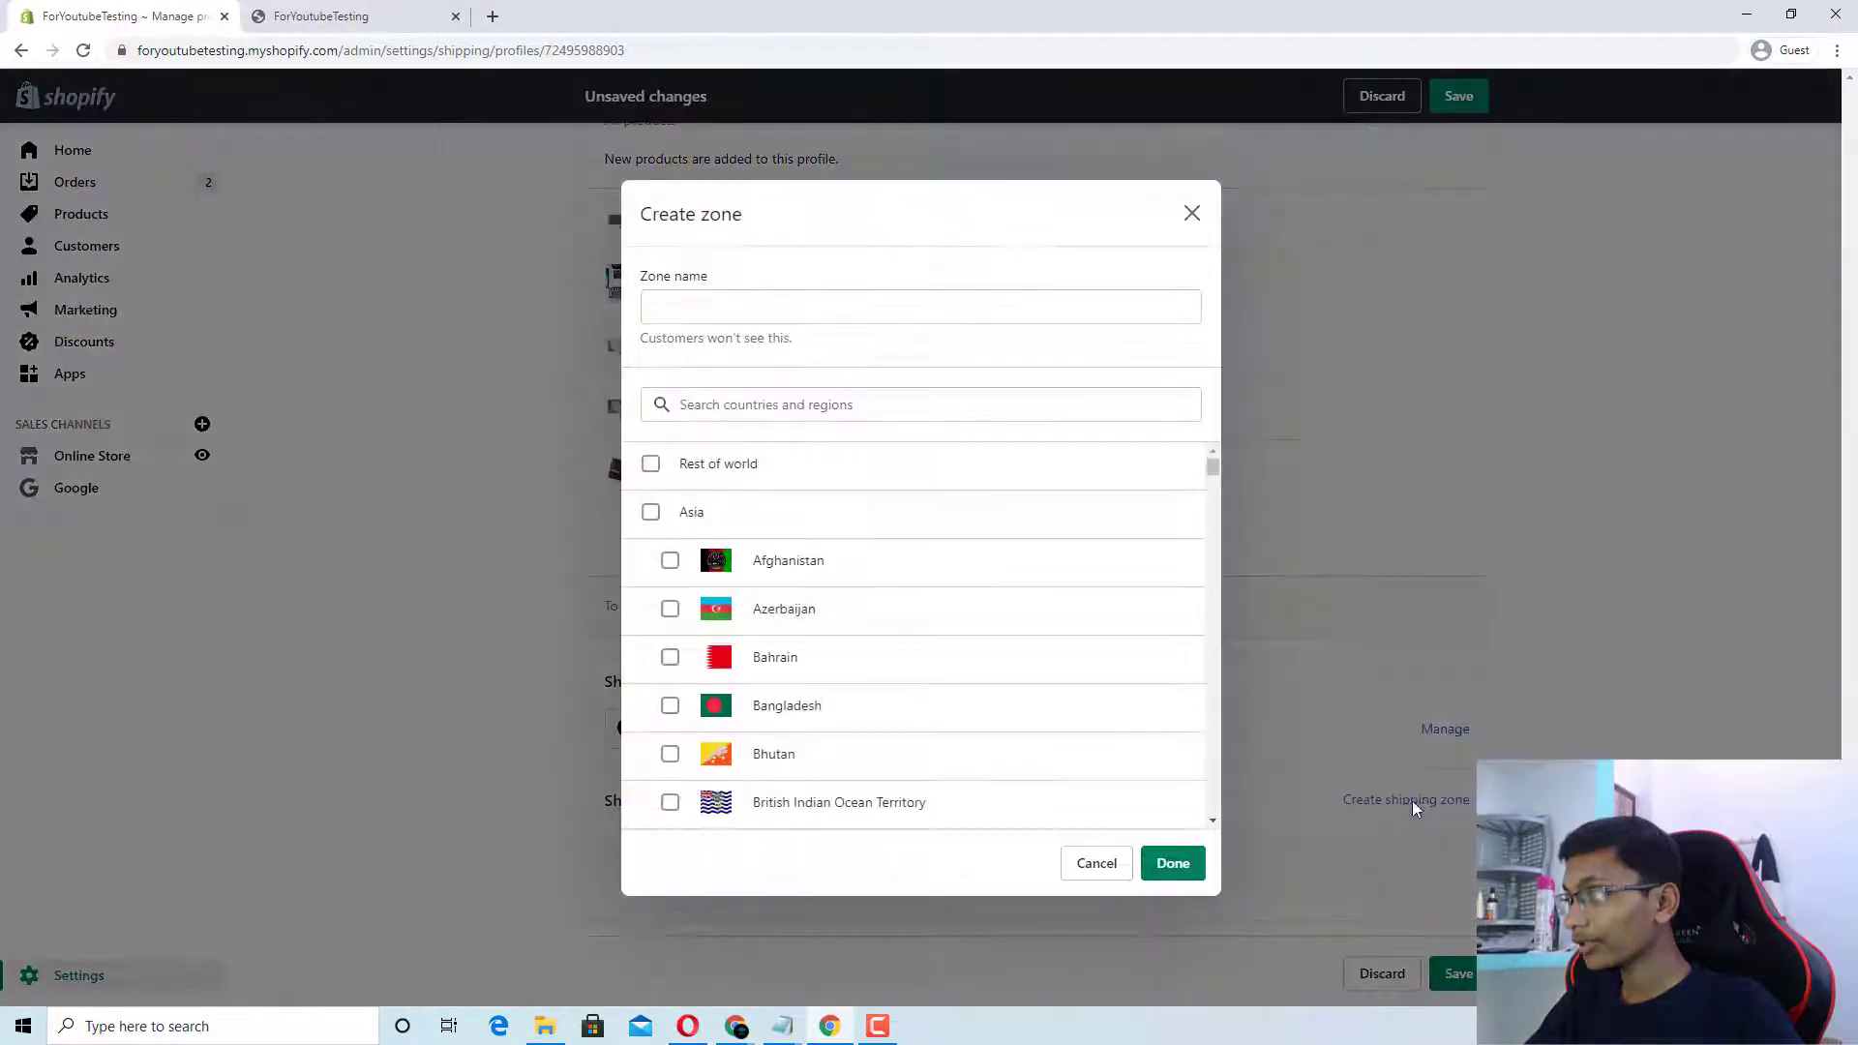
click(749, 414)
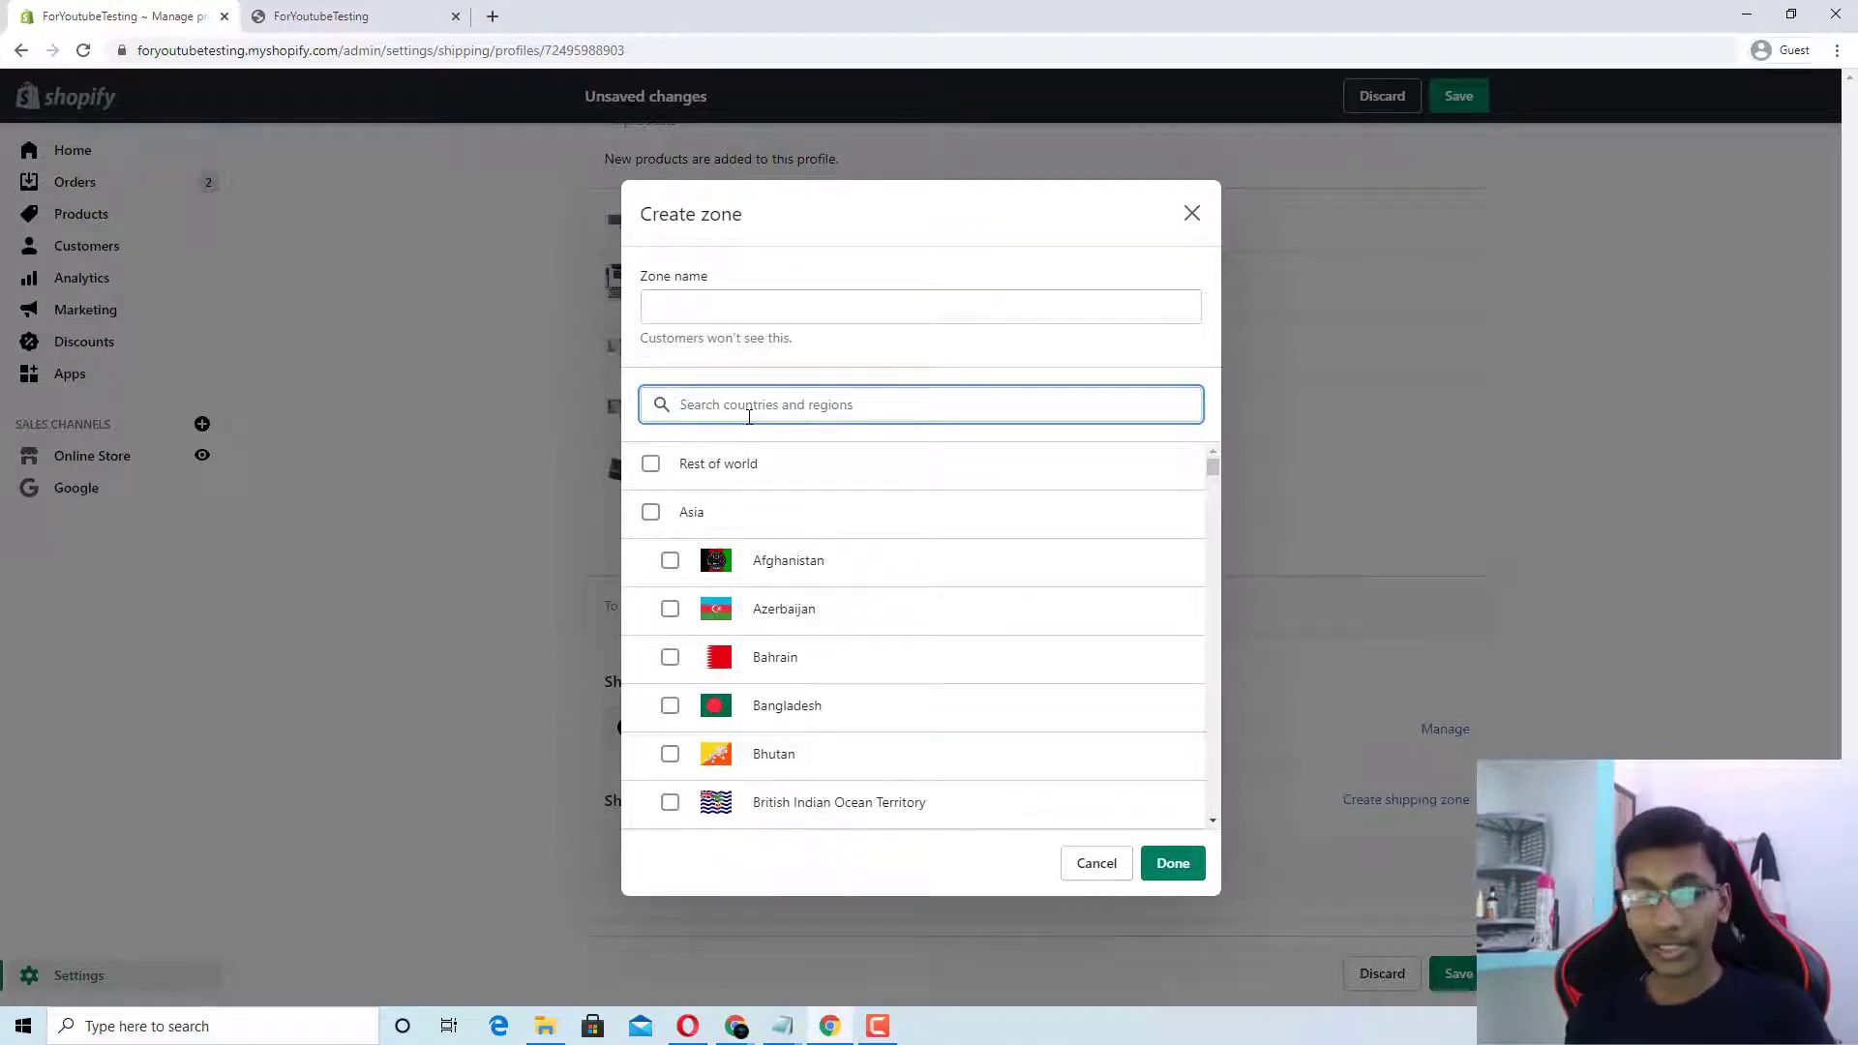
text(u)
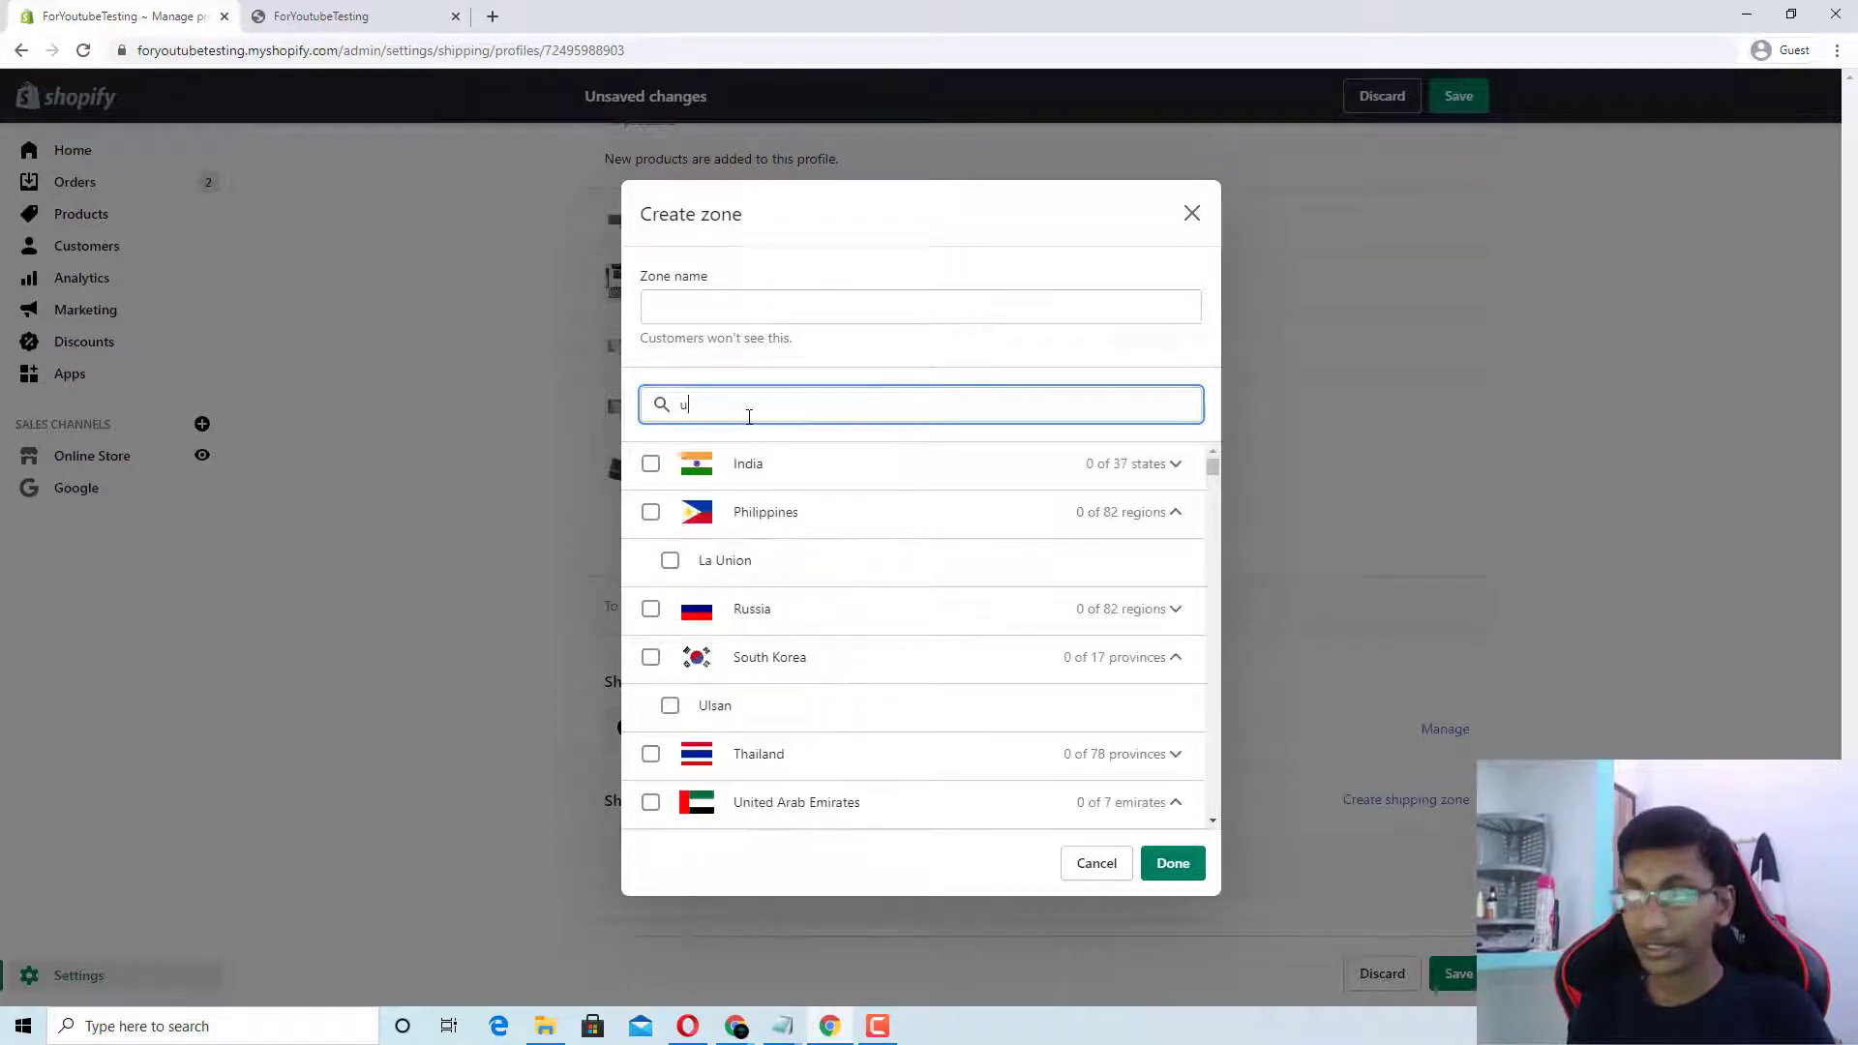
text(nited states)
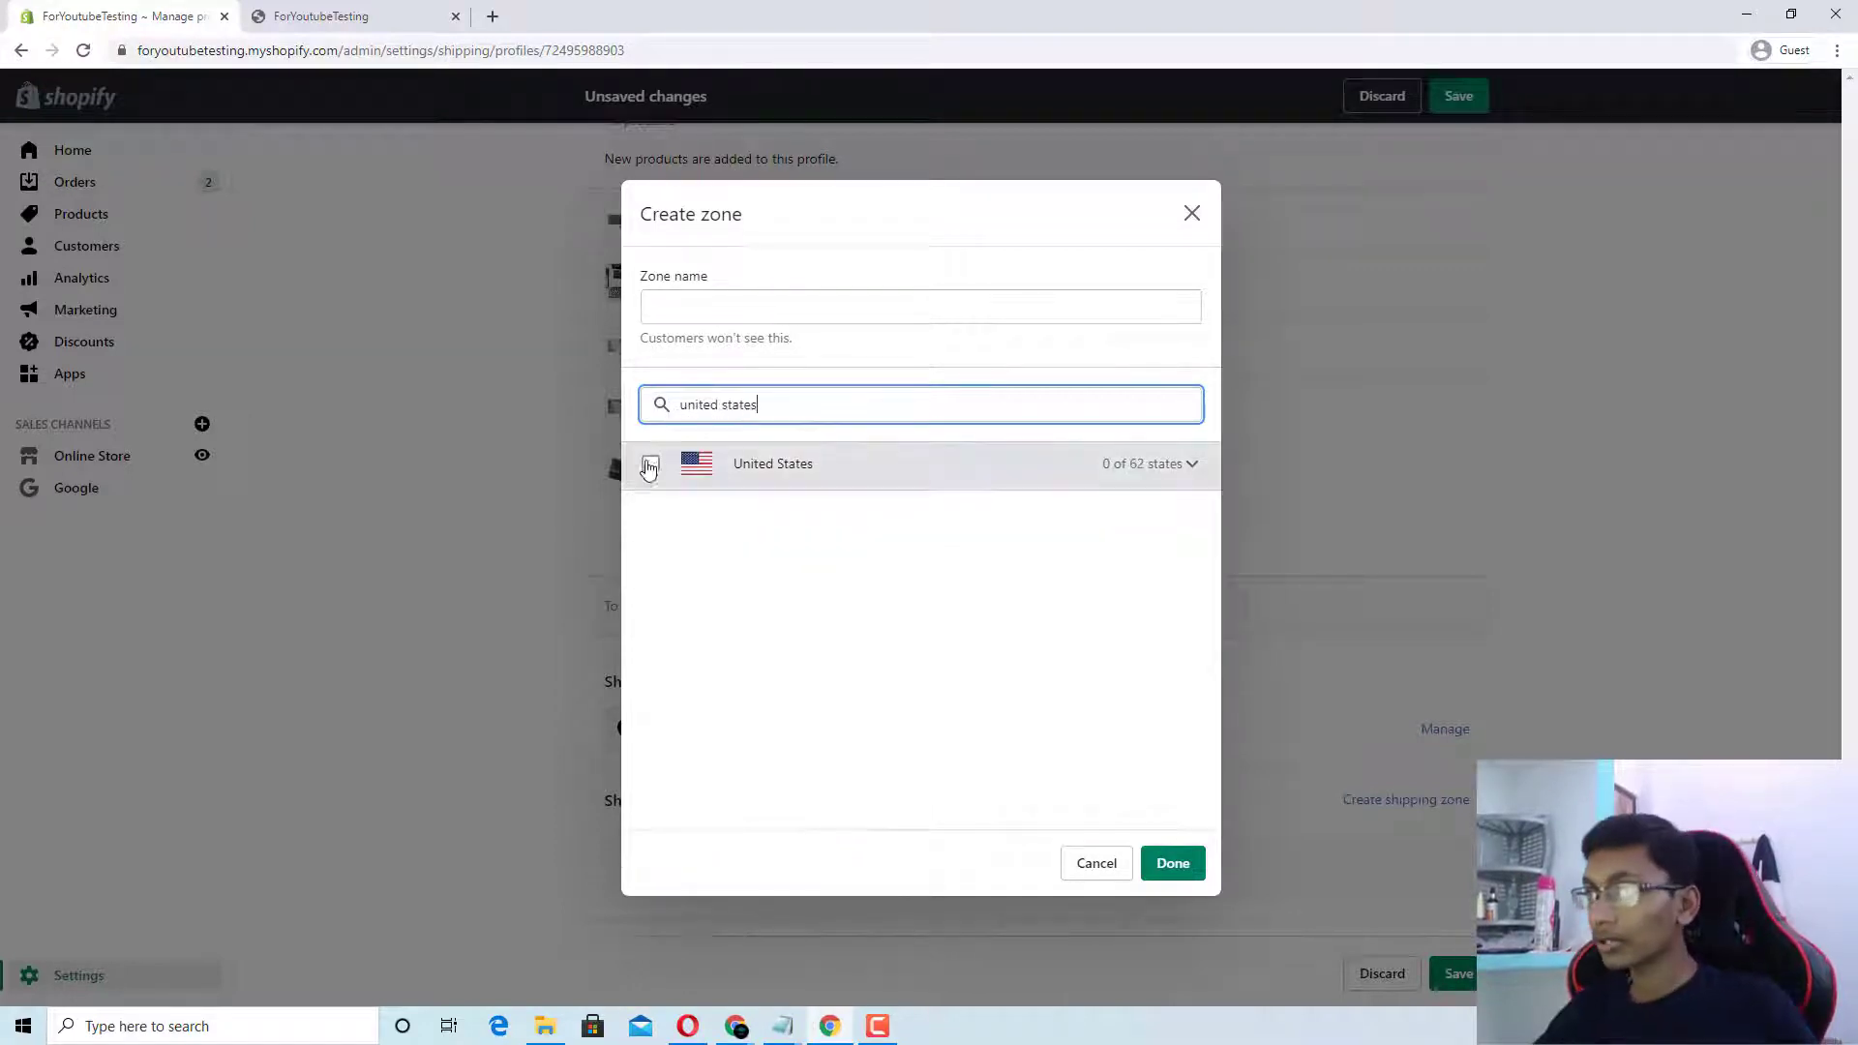
click(650, 464)
key(ctrl+a)
key(BackSpace)
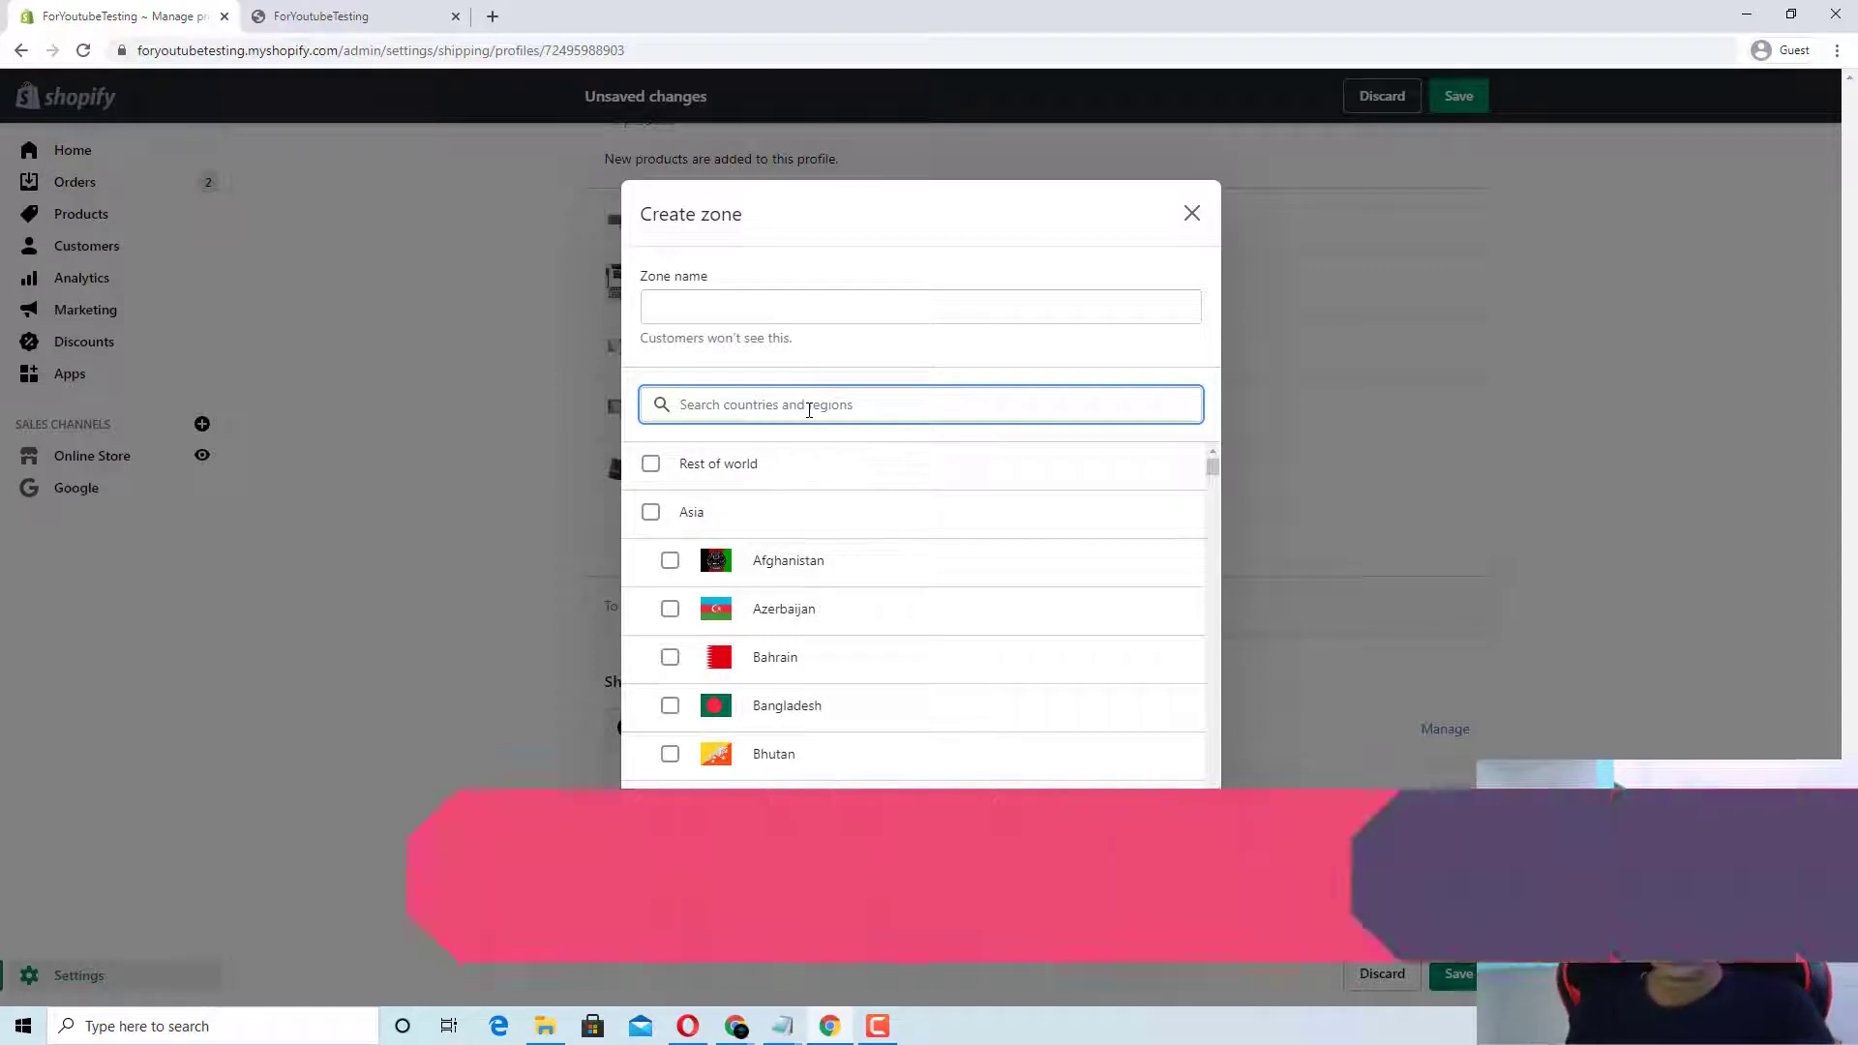
text(United s)
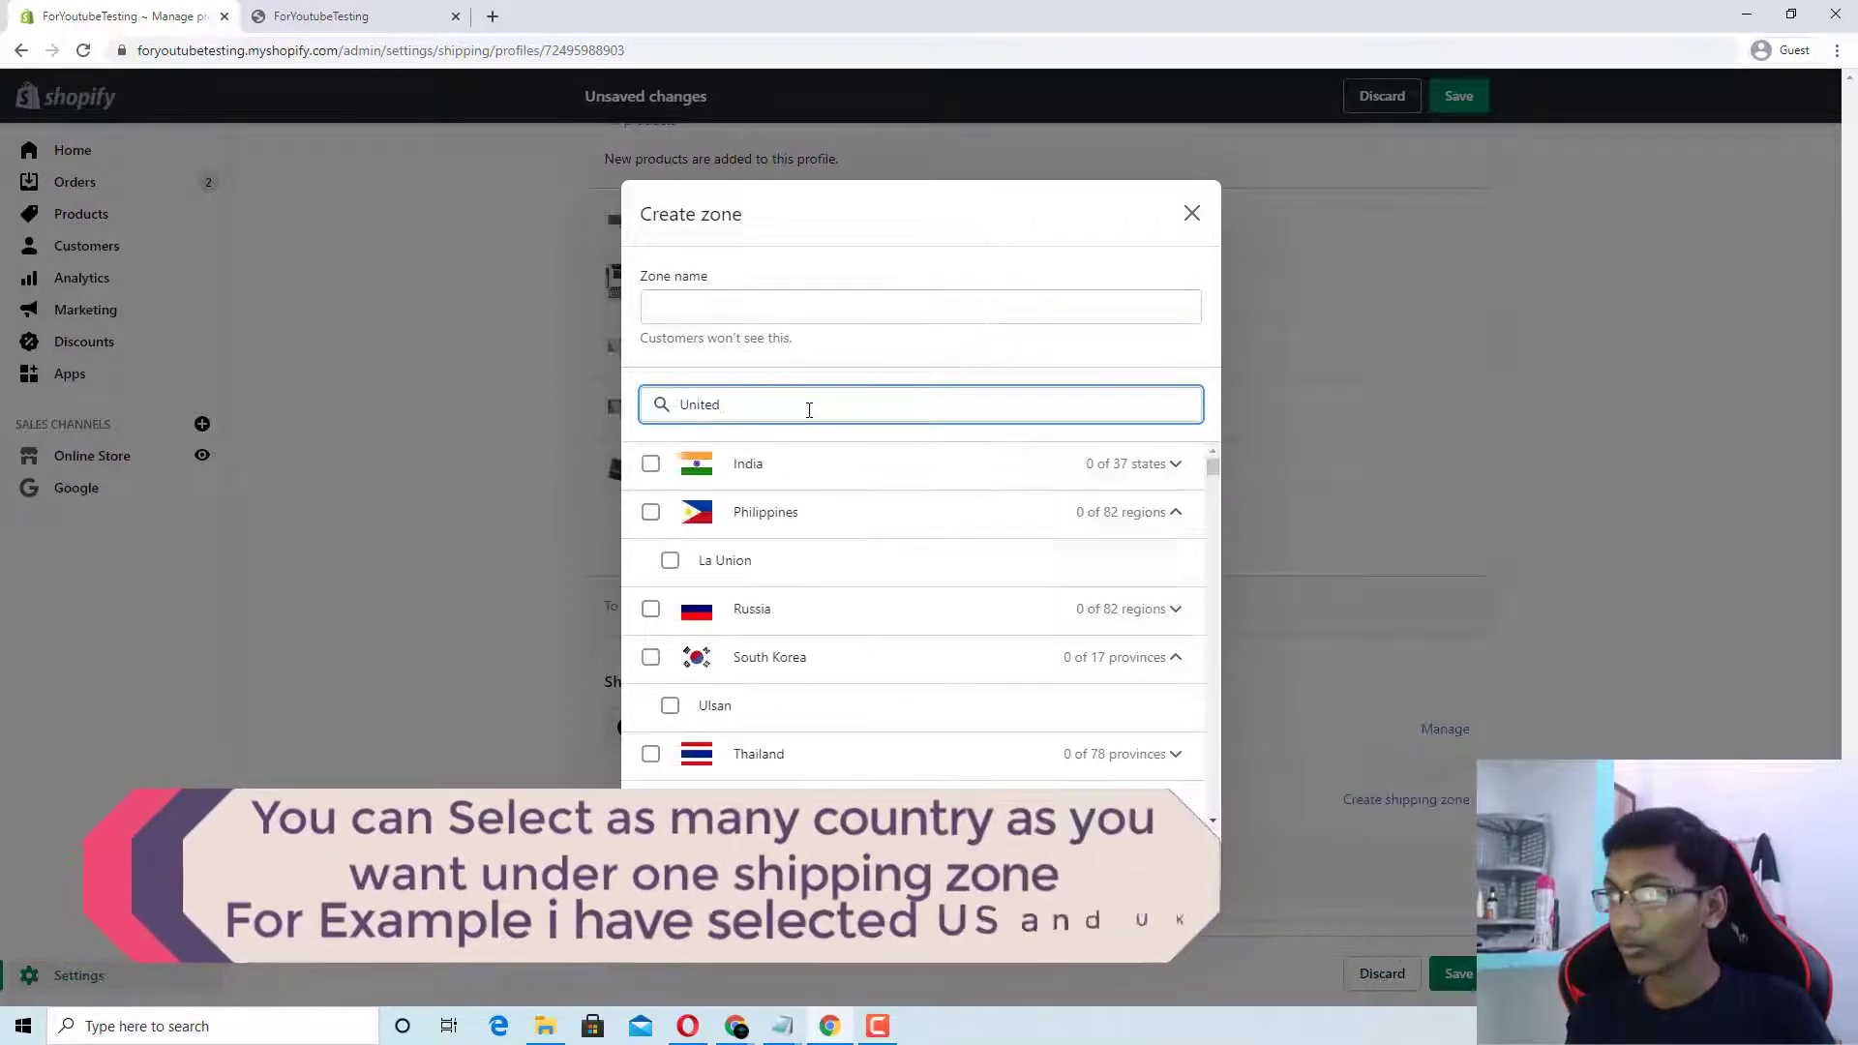
key(BackSpace)
text(king)
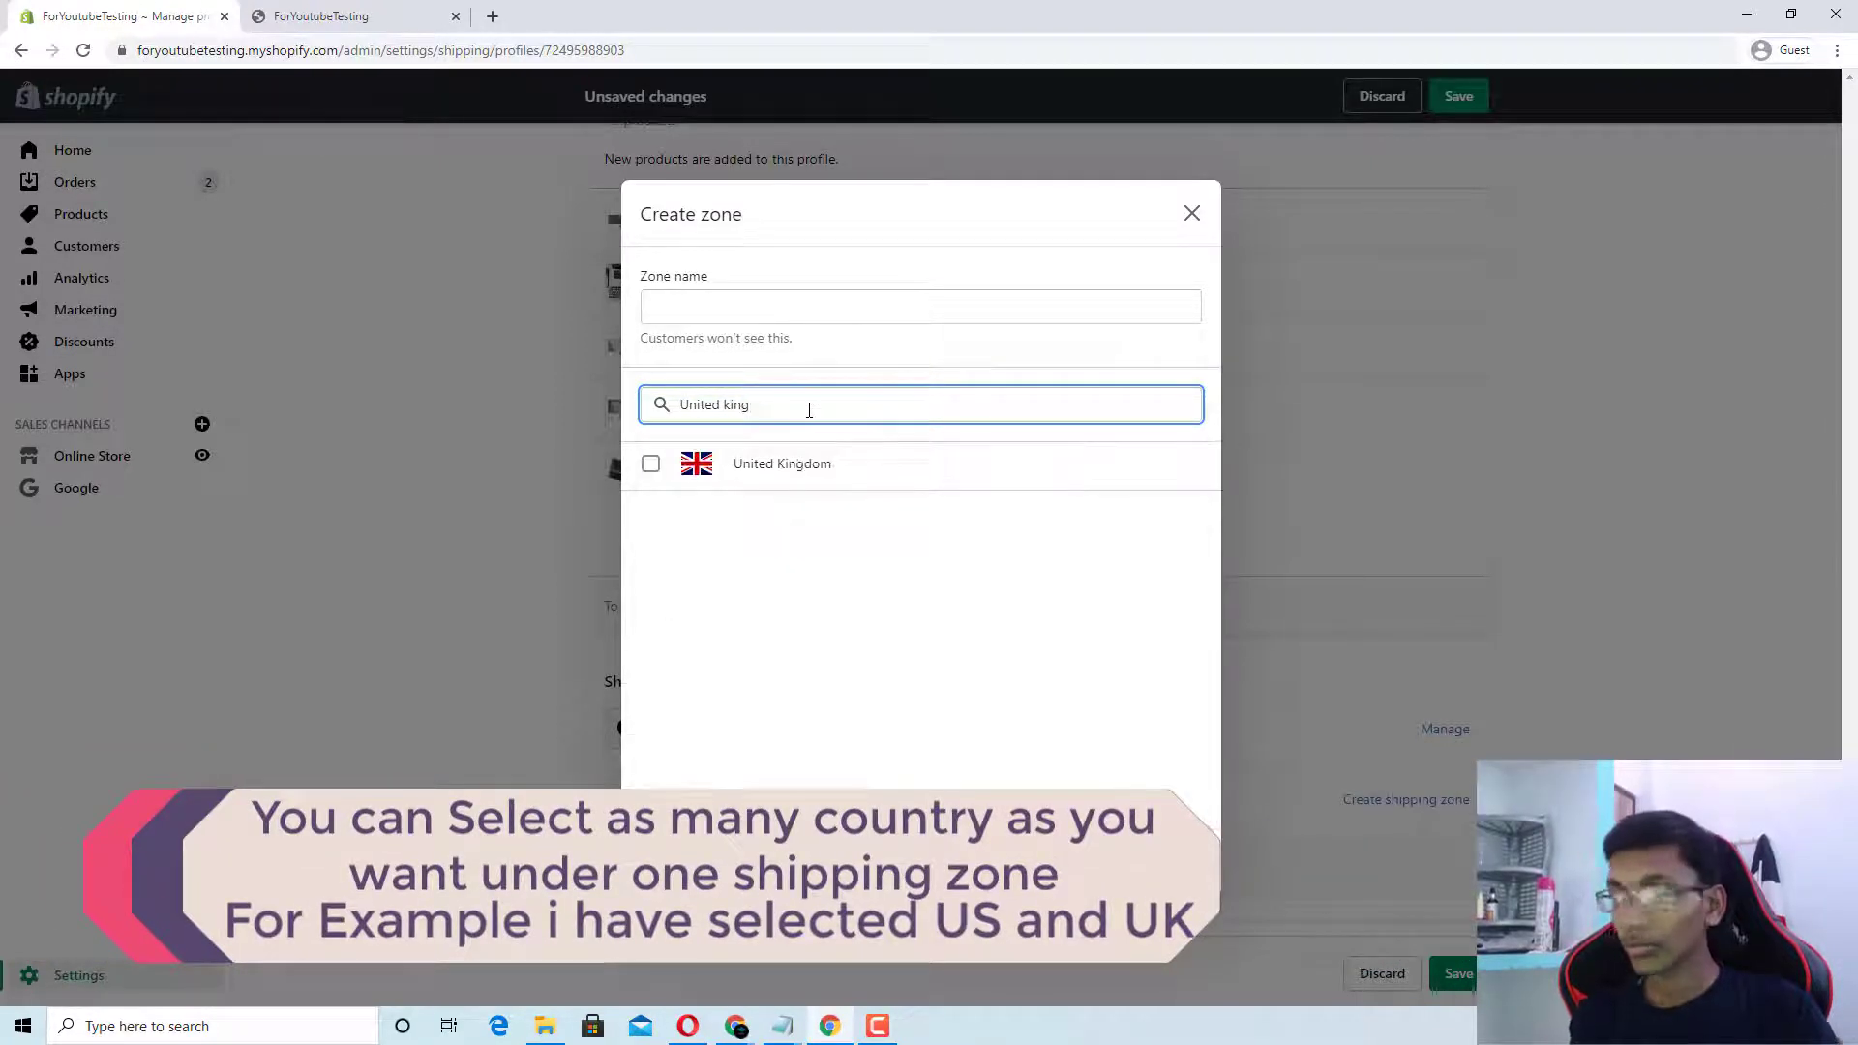
click(650, 464)
Step: Name the new zone 'Free Shipping World Wide'
click(761, 308)
text(coustome)
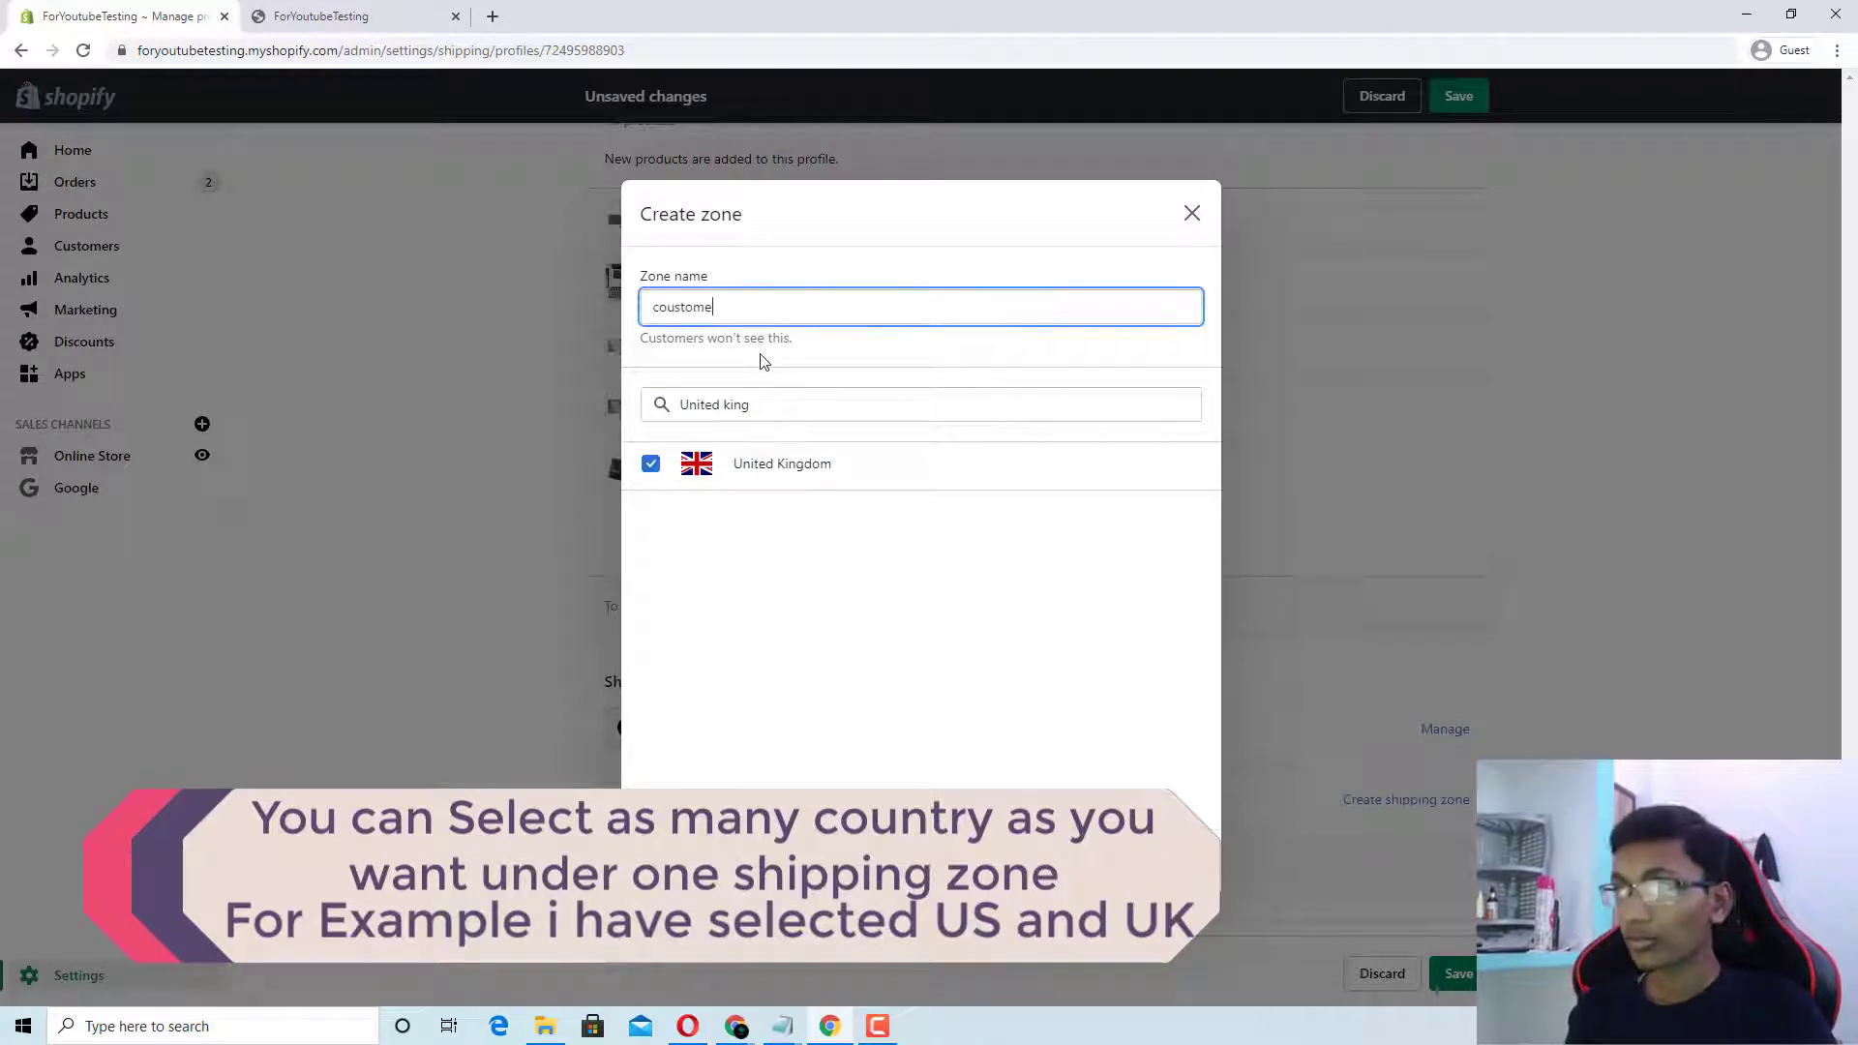
key(BackSpace)
key(BackSpace)
key(BackSpace)
key(BackSpace)
key(BackSpace)
key(BackSpace)
key(BackSpace)
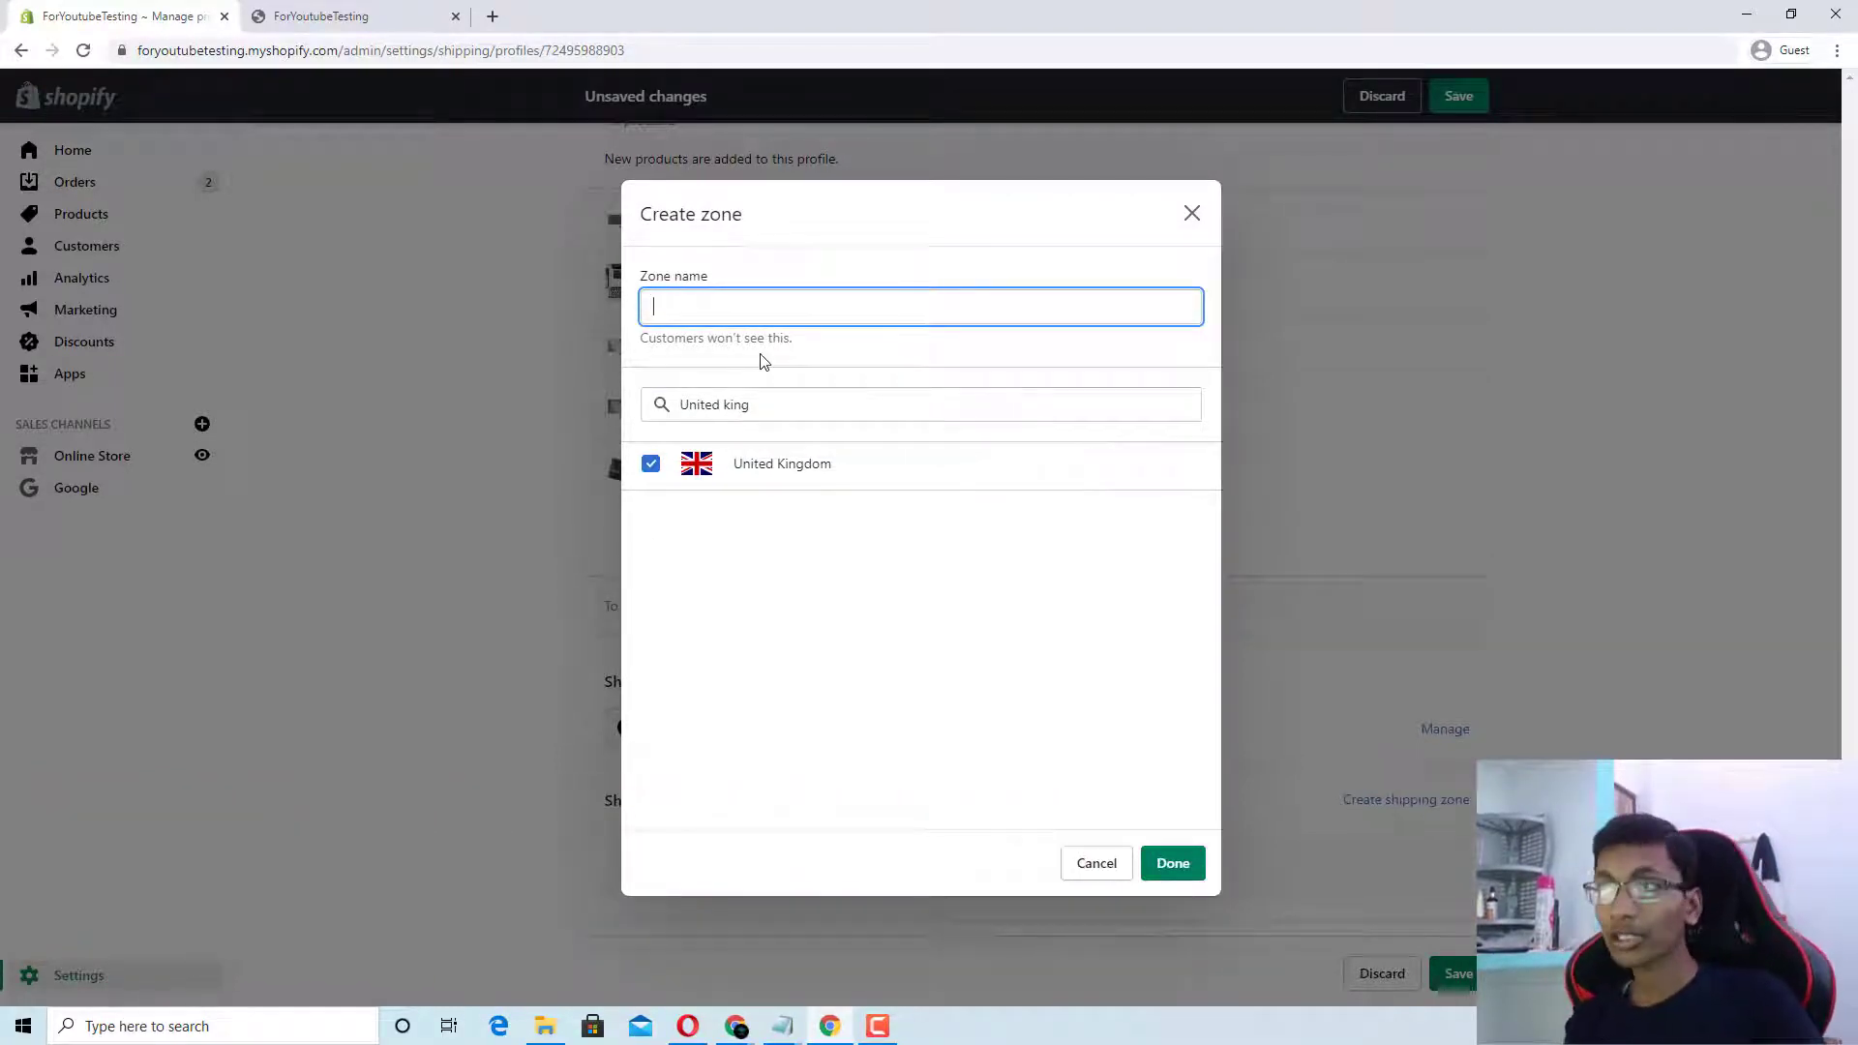
text(Free )
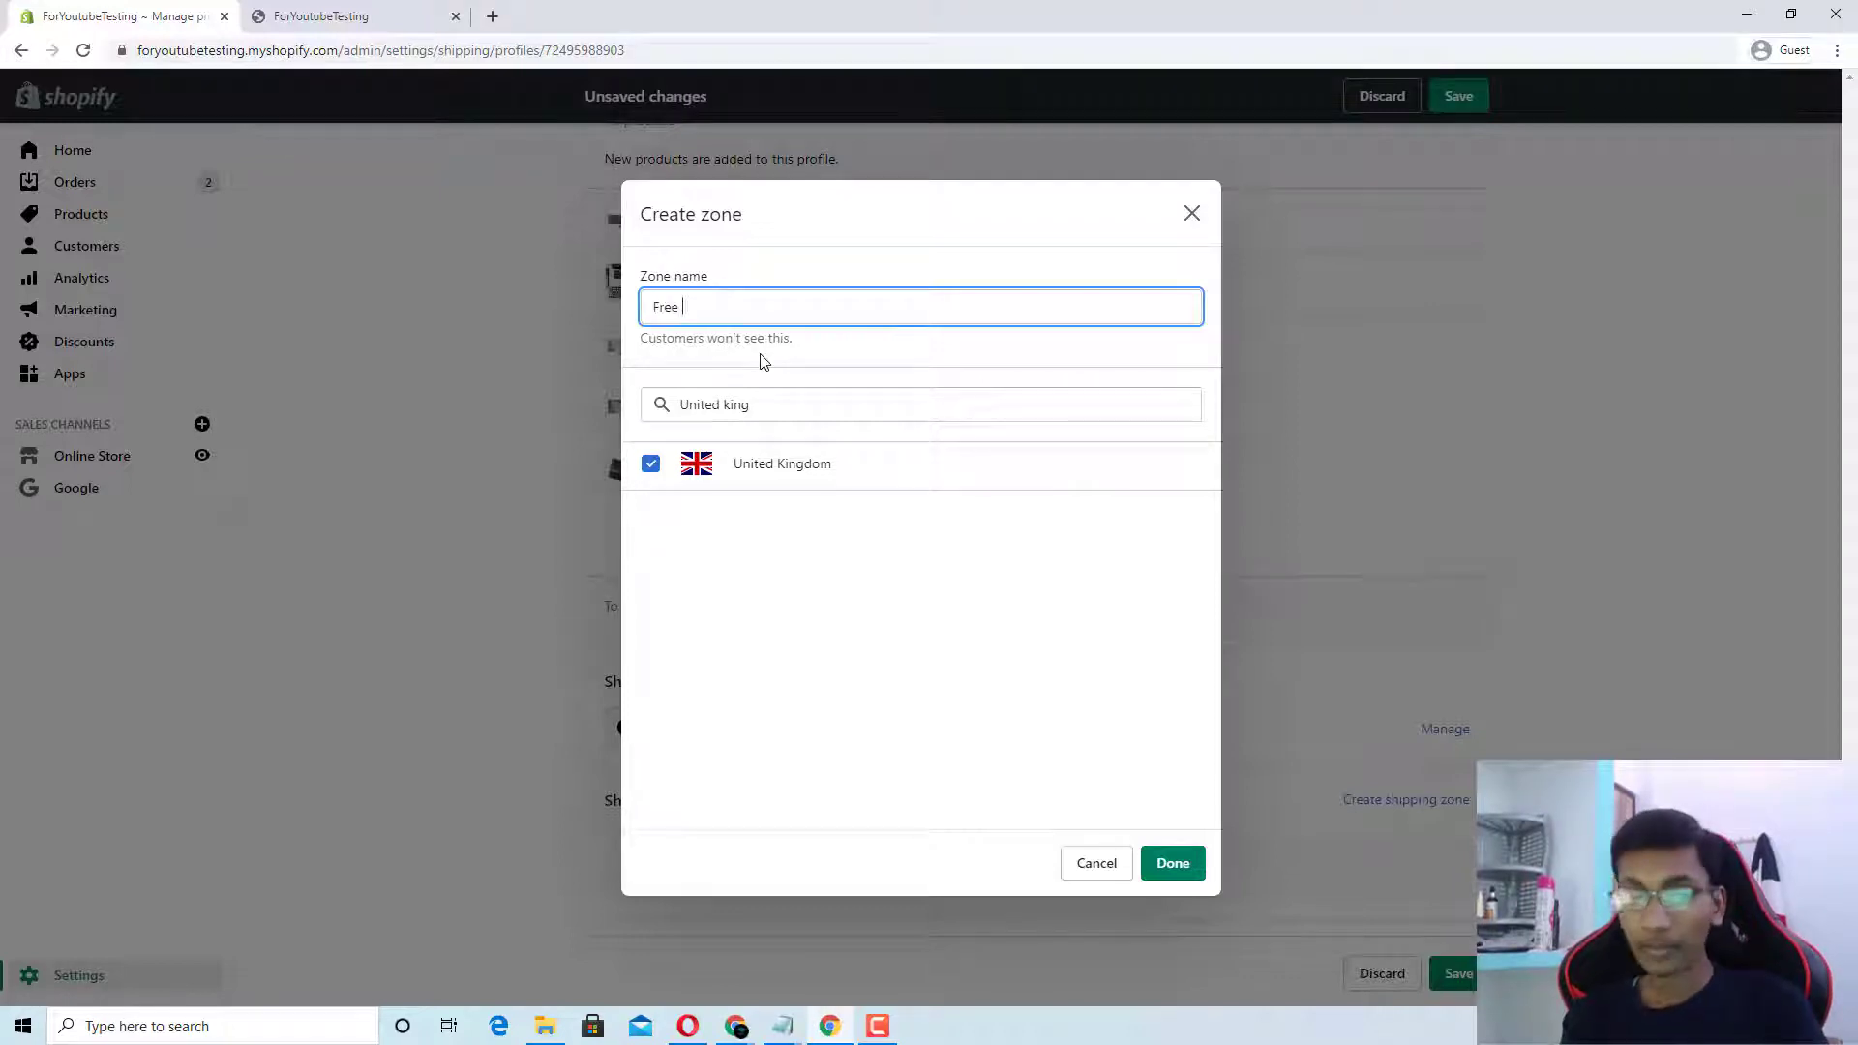
text(Shipping Worl)
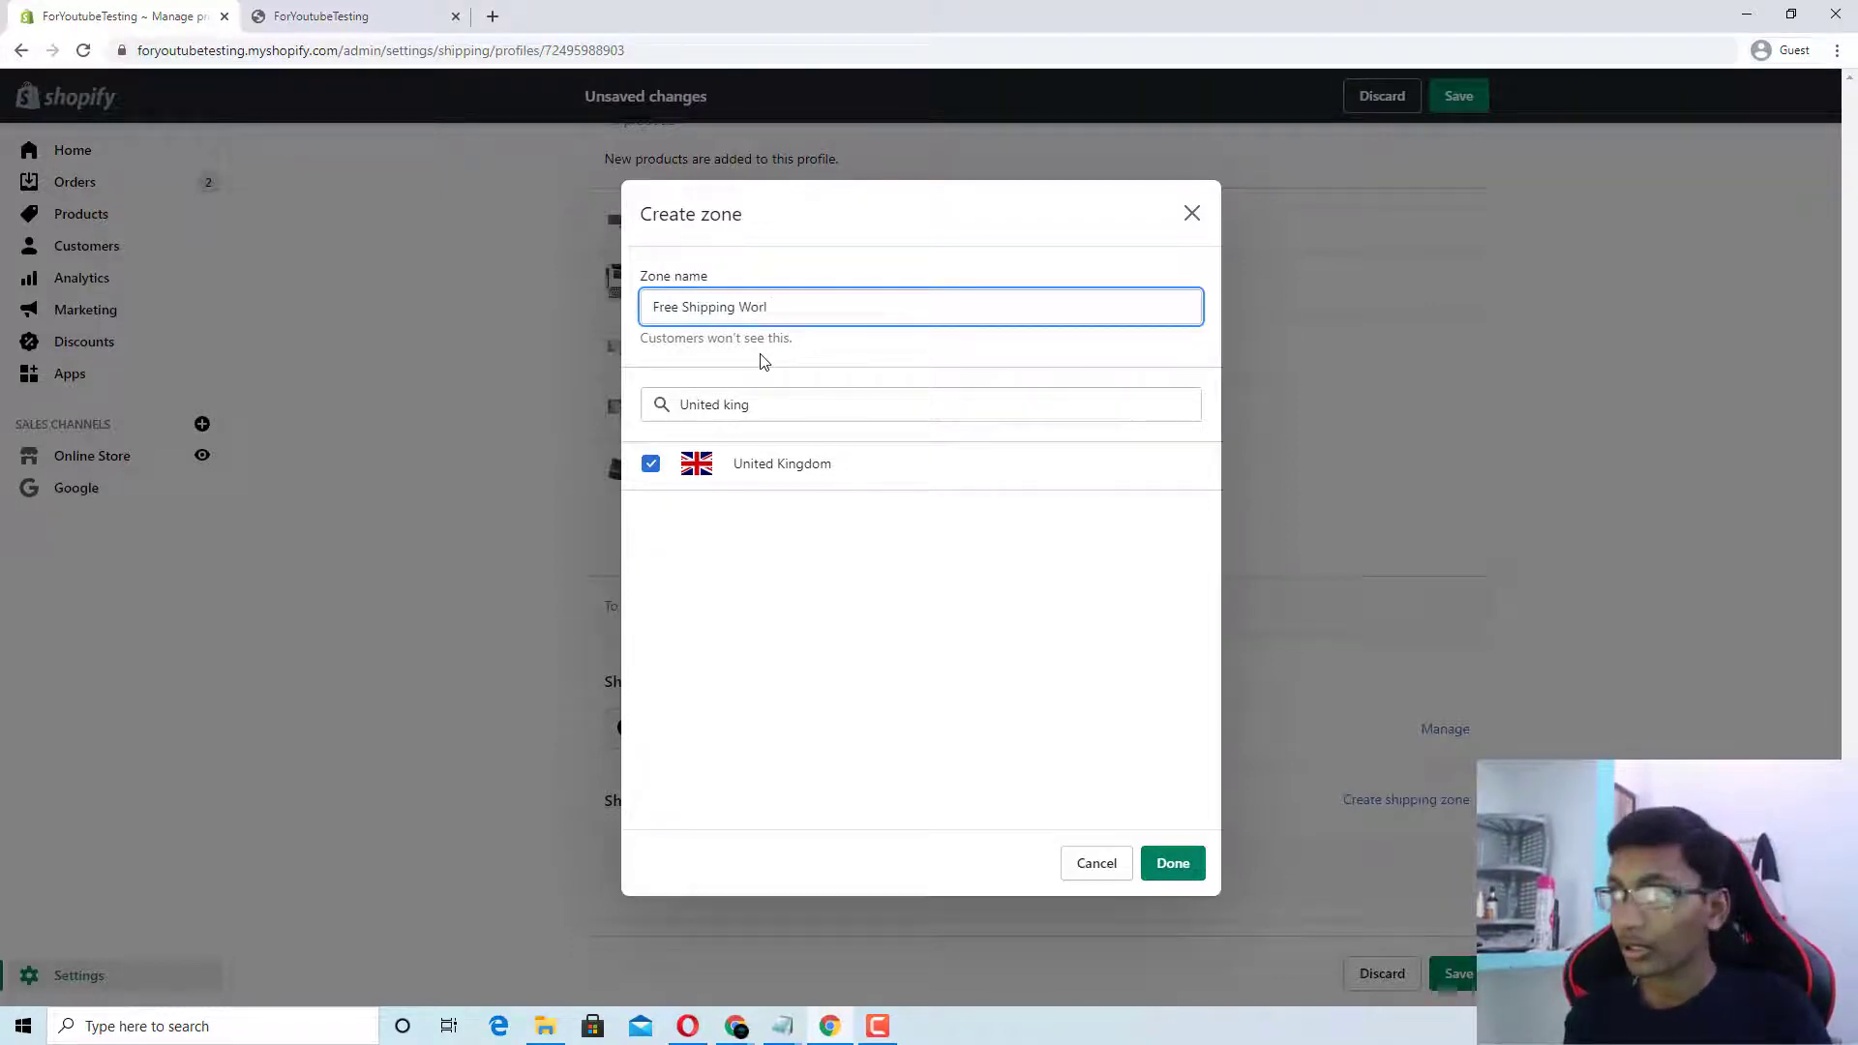
text(d Wide)
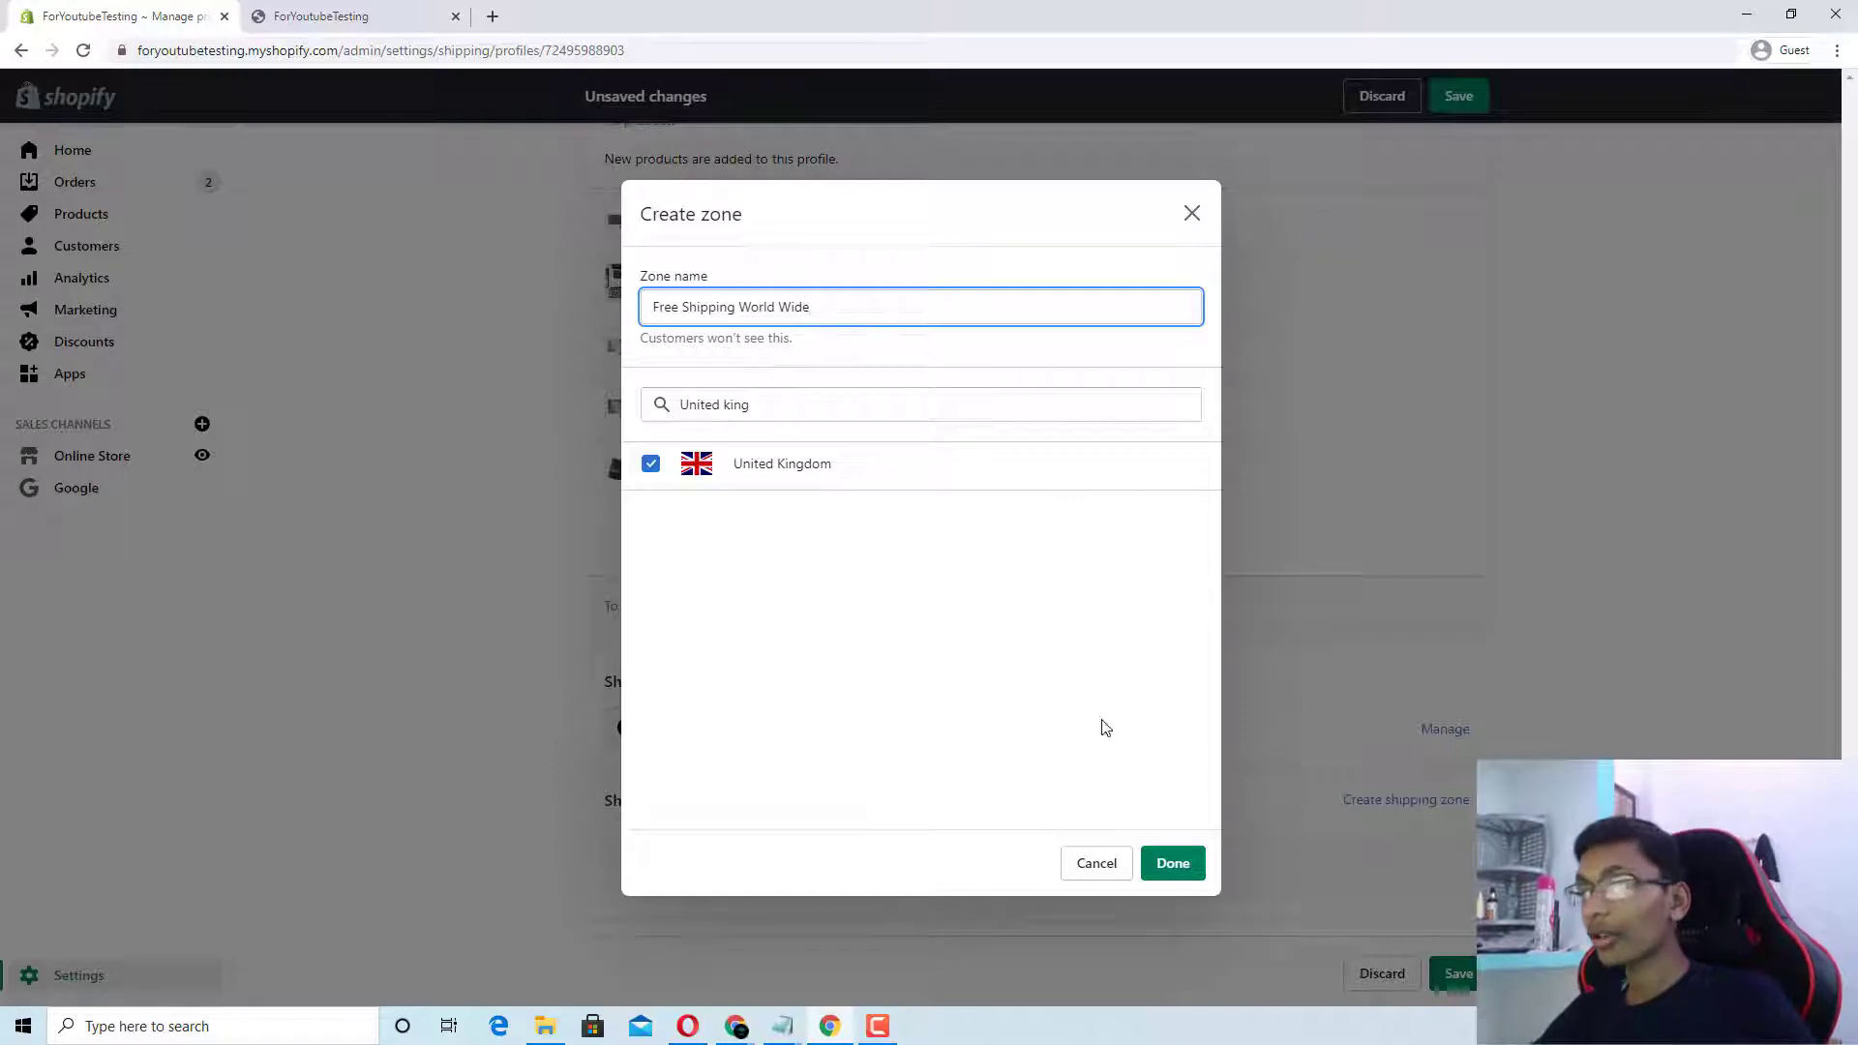
Step: Save the Free Shipping World Wide zone and review that it covers the United States
click(1173, 864)
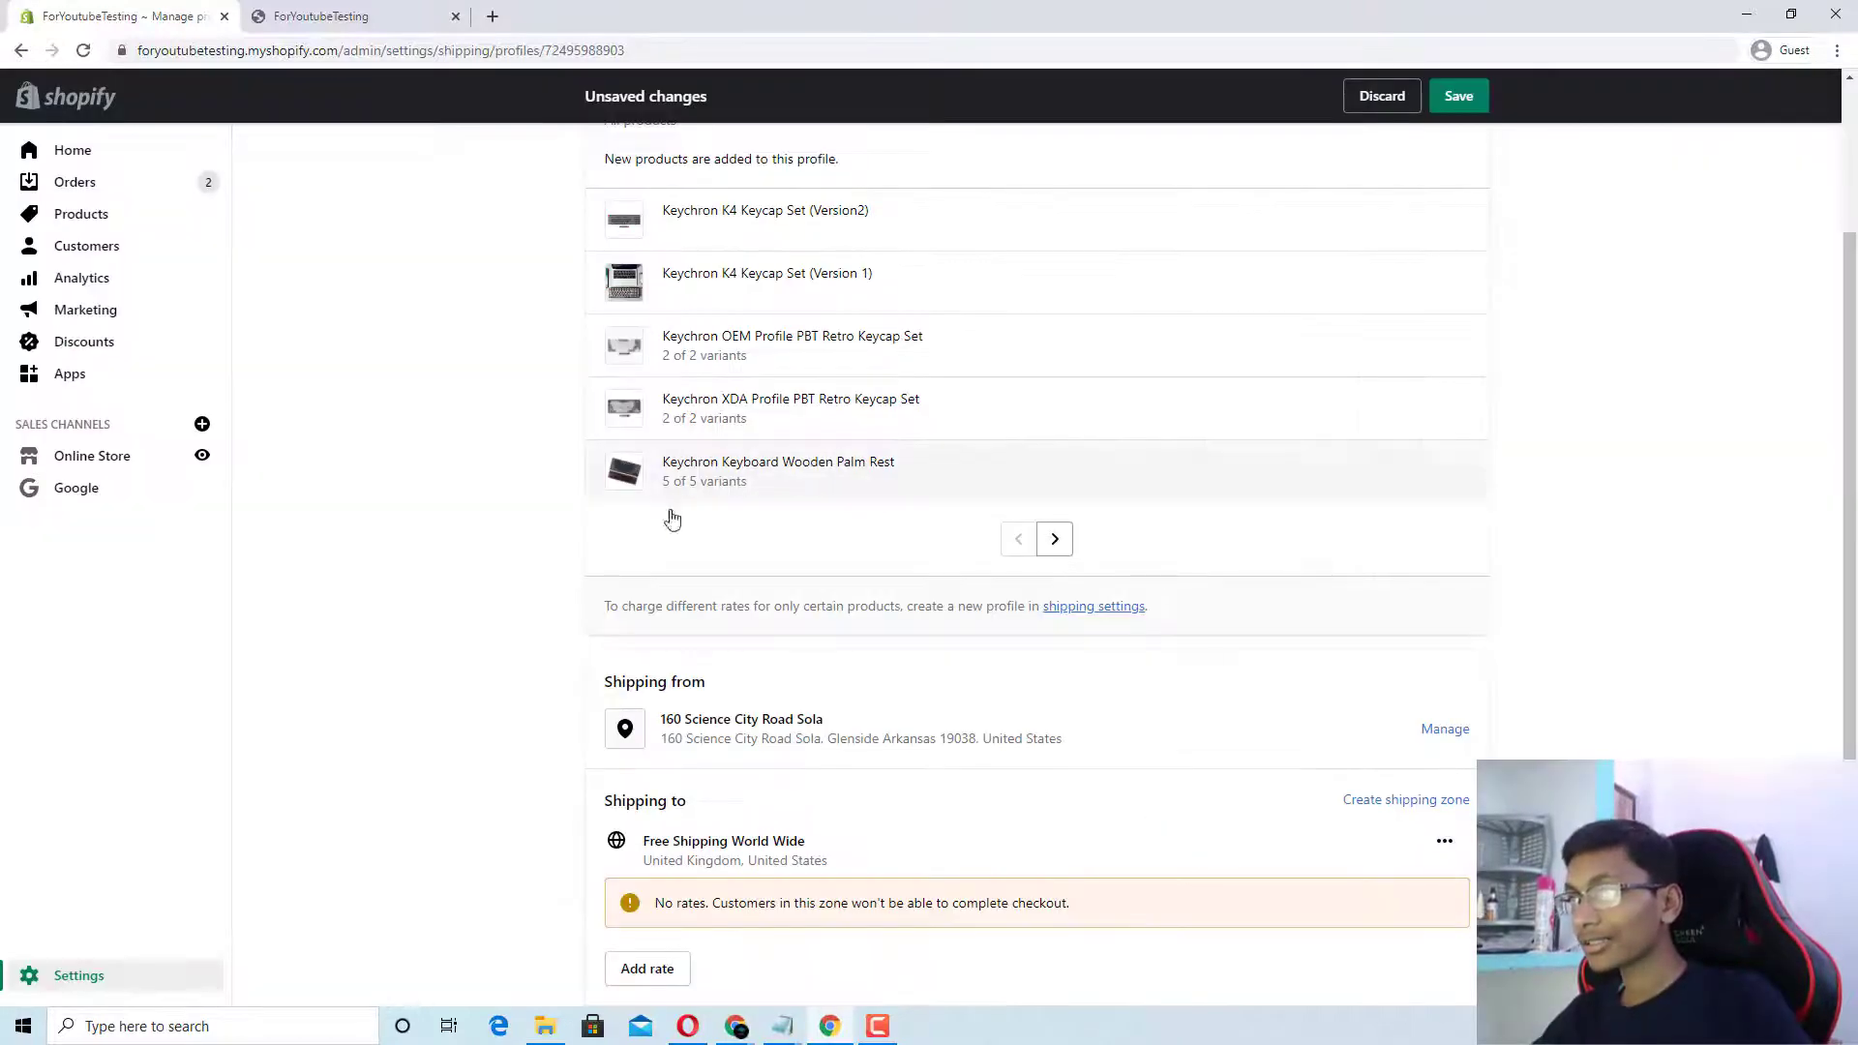
scroll(863, 730, down, 3)
triple_click(851, 658)
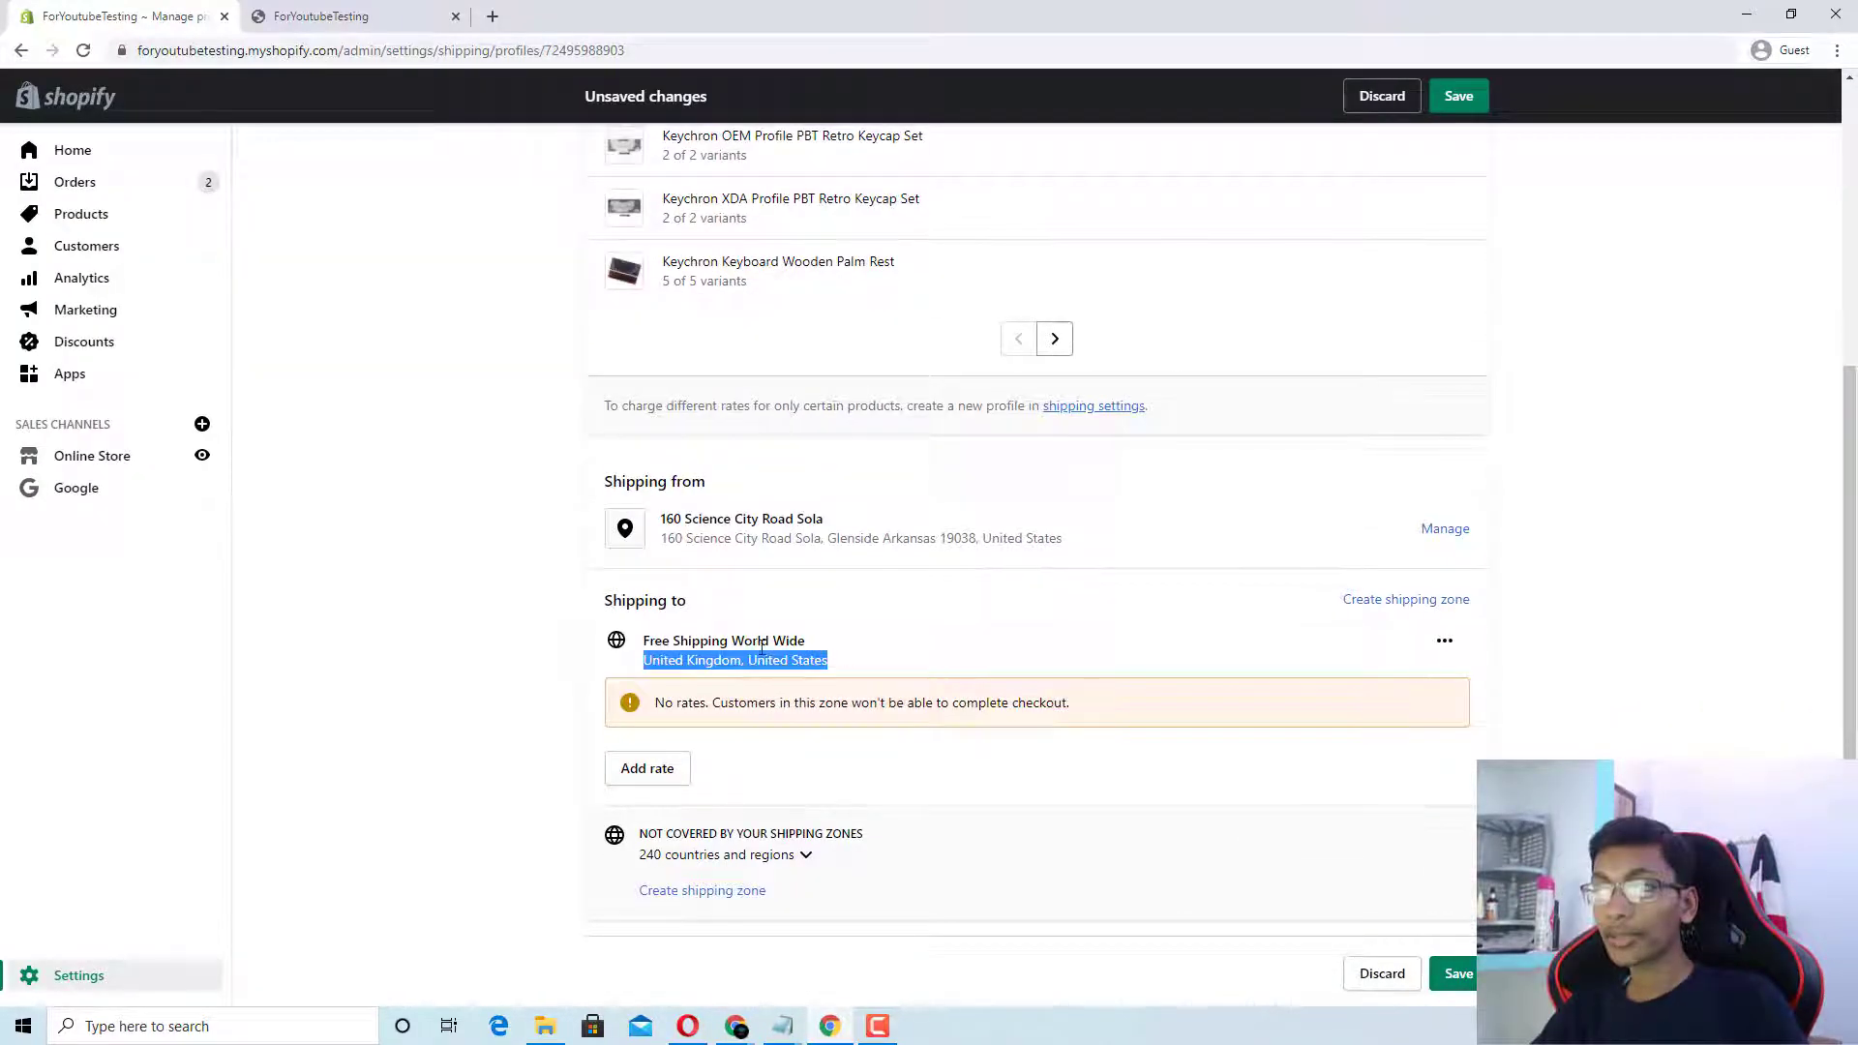
click(659, 678)
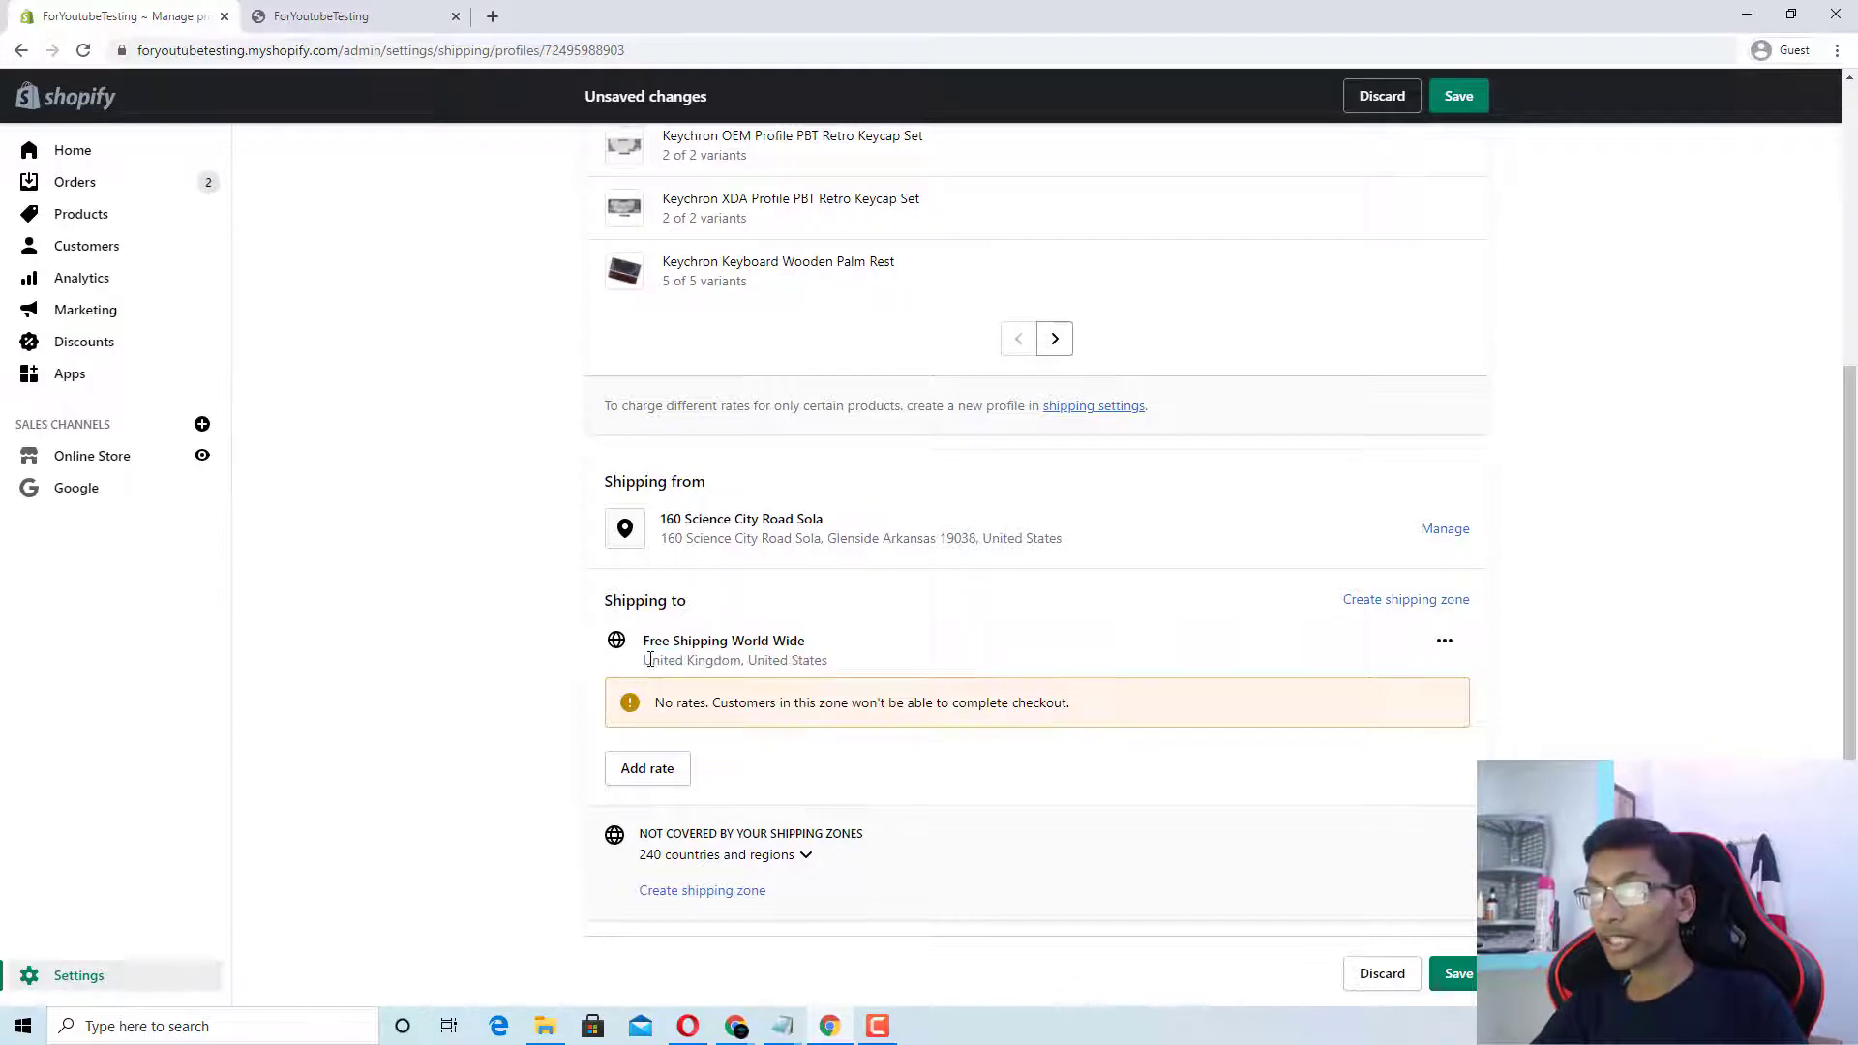
drag(644, 660, 845, 672)
click(767, 661)
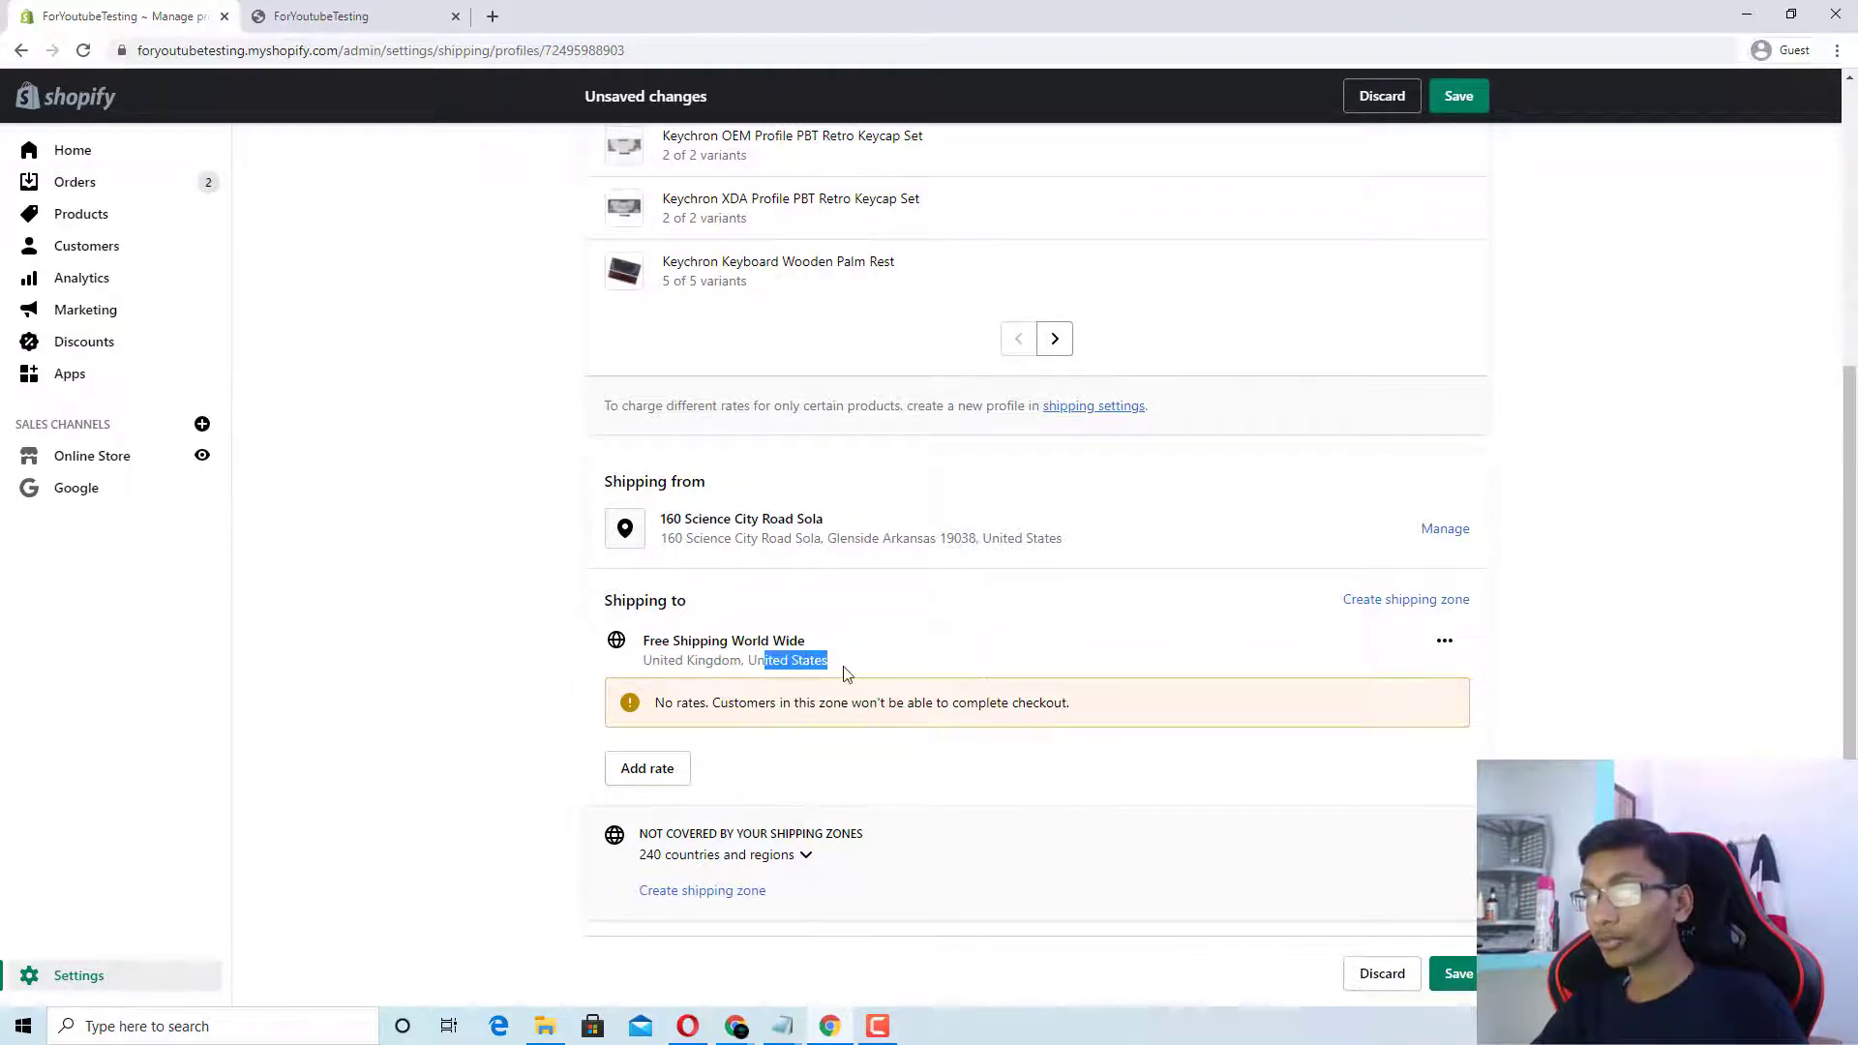
click(849, 664)
Step: Edit the zone, search for United Kingdom, and close the editor with only the United States
click(1445, 641)
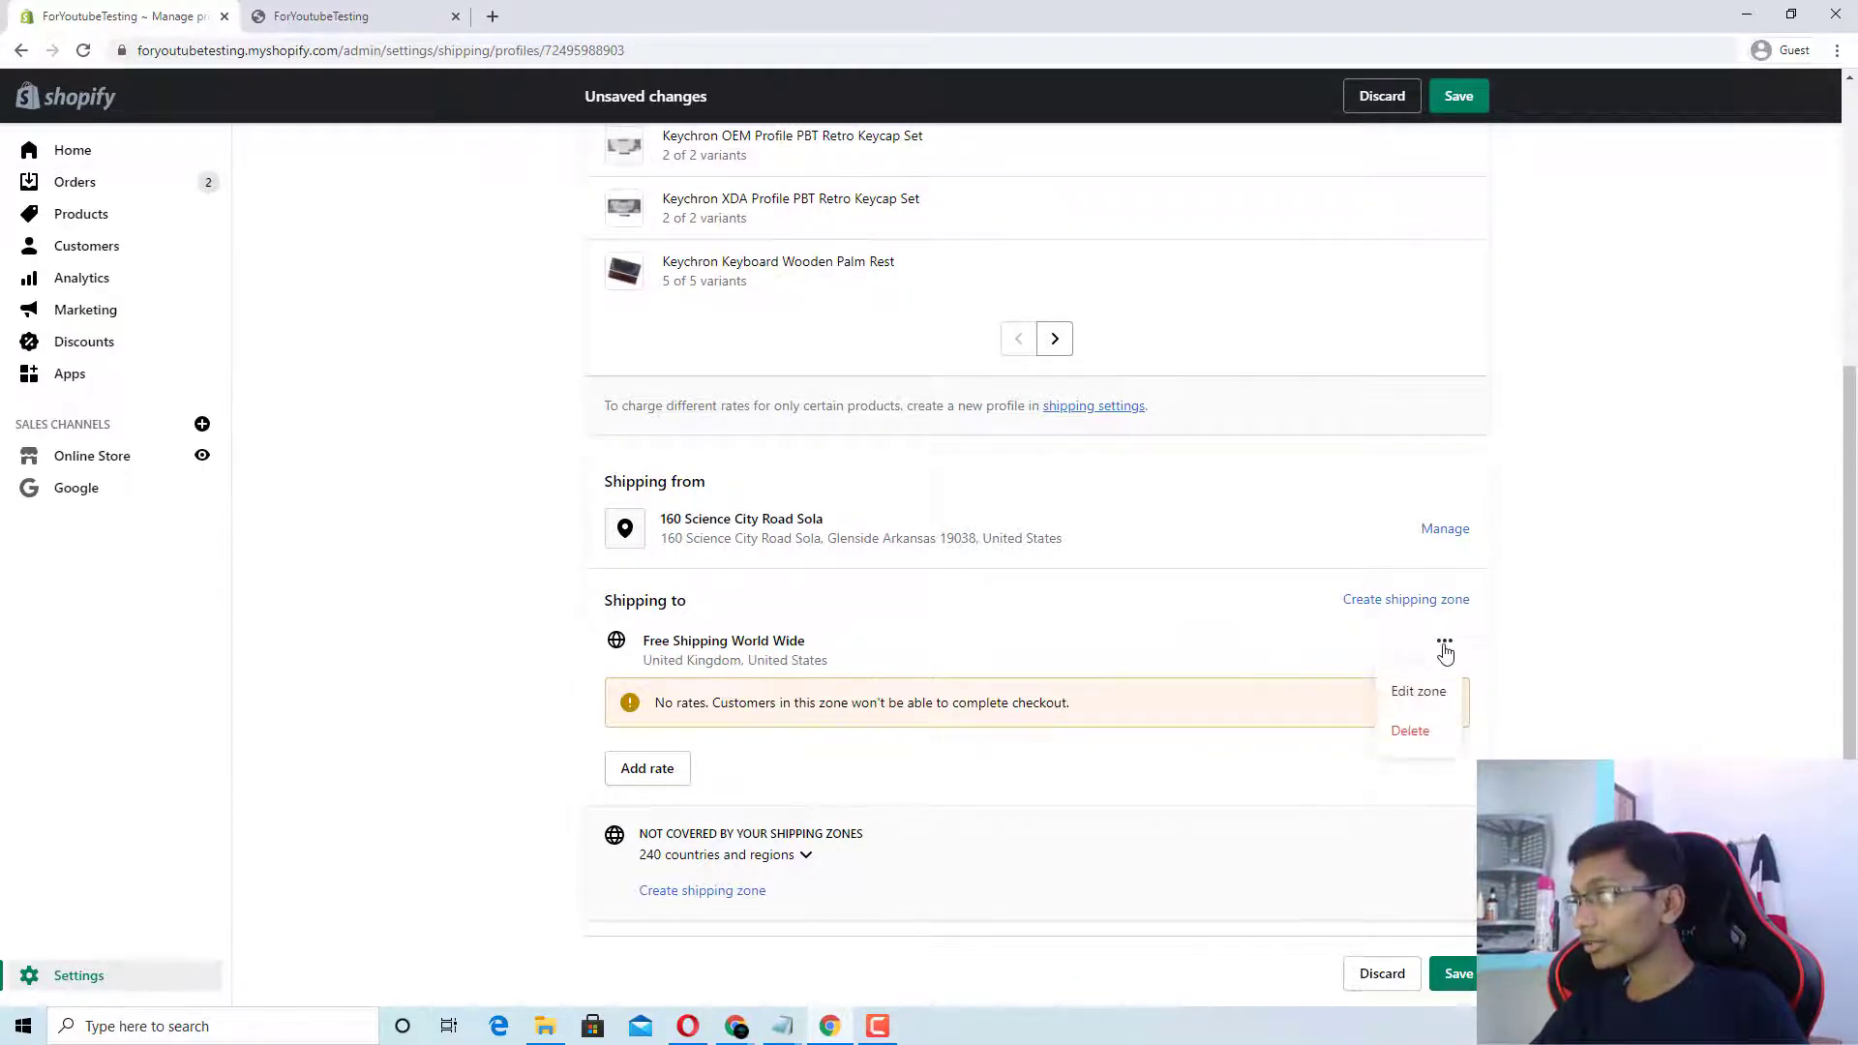
click(1404, 693)
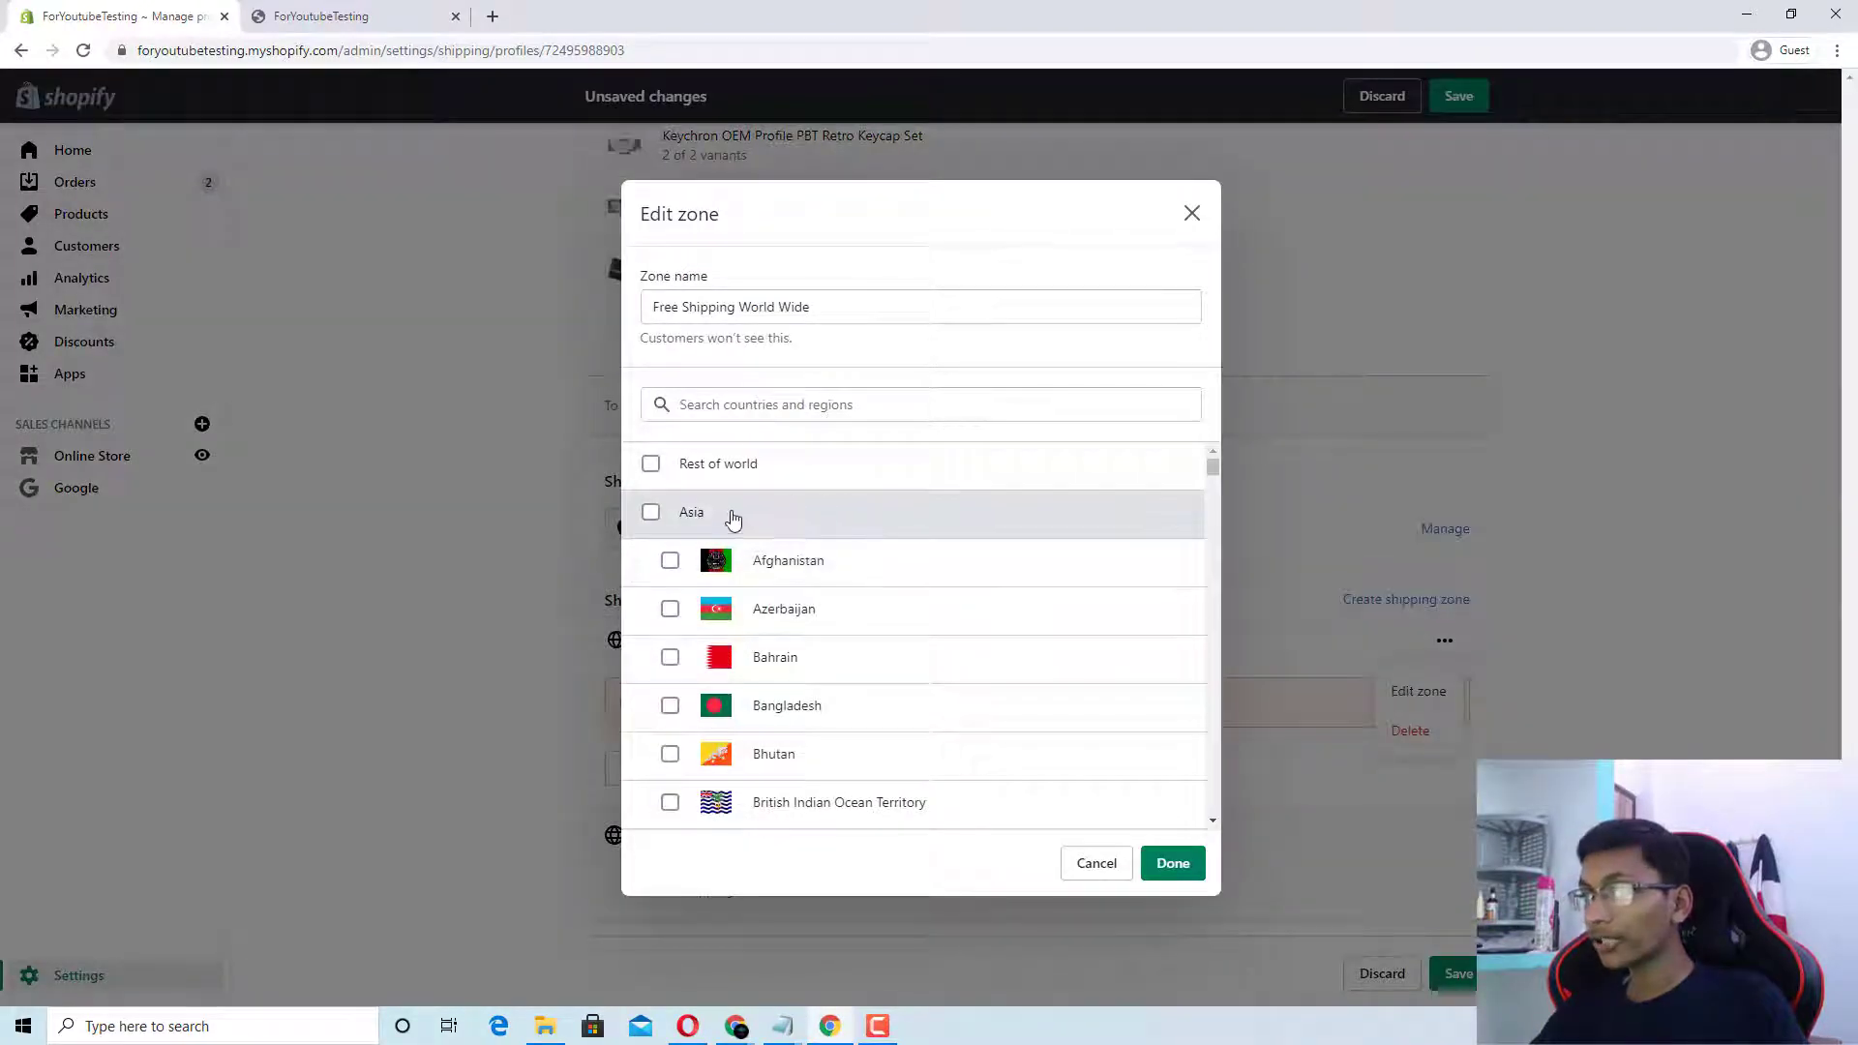
click(741, 417)
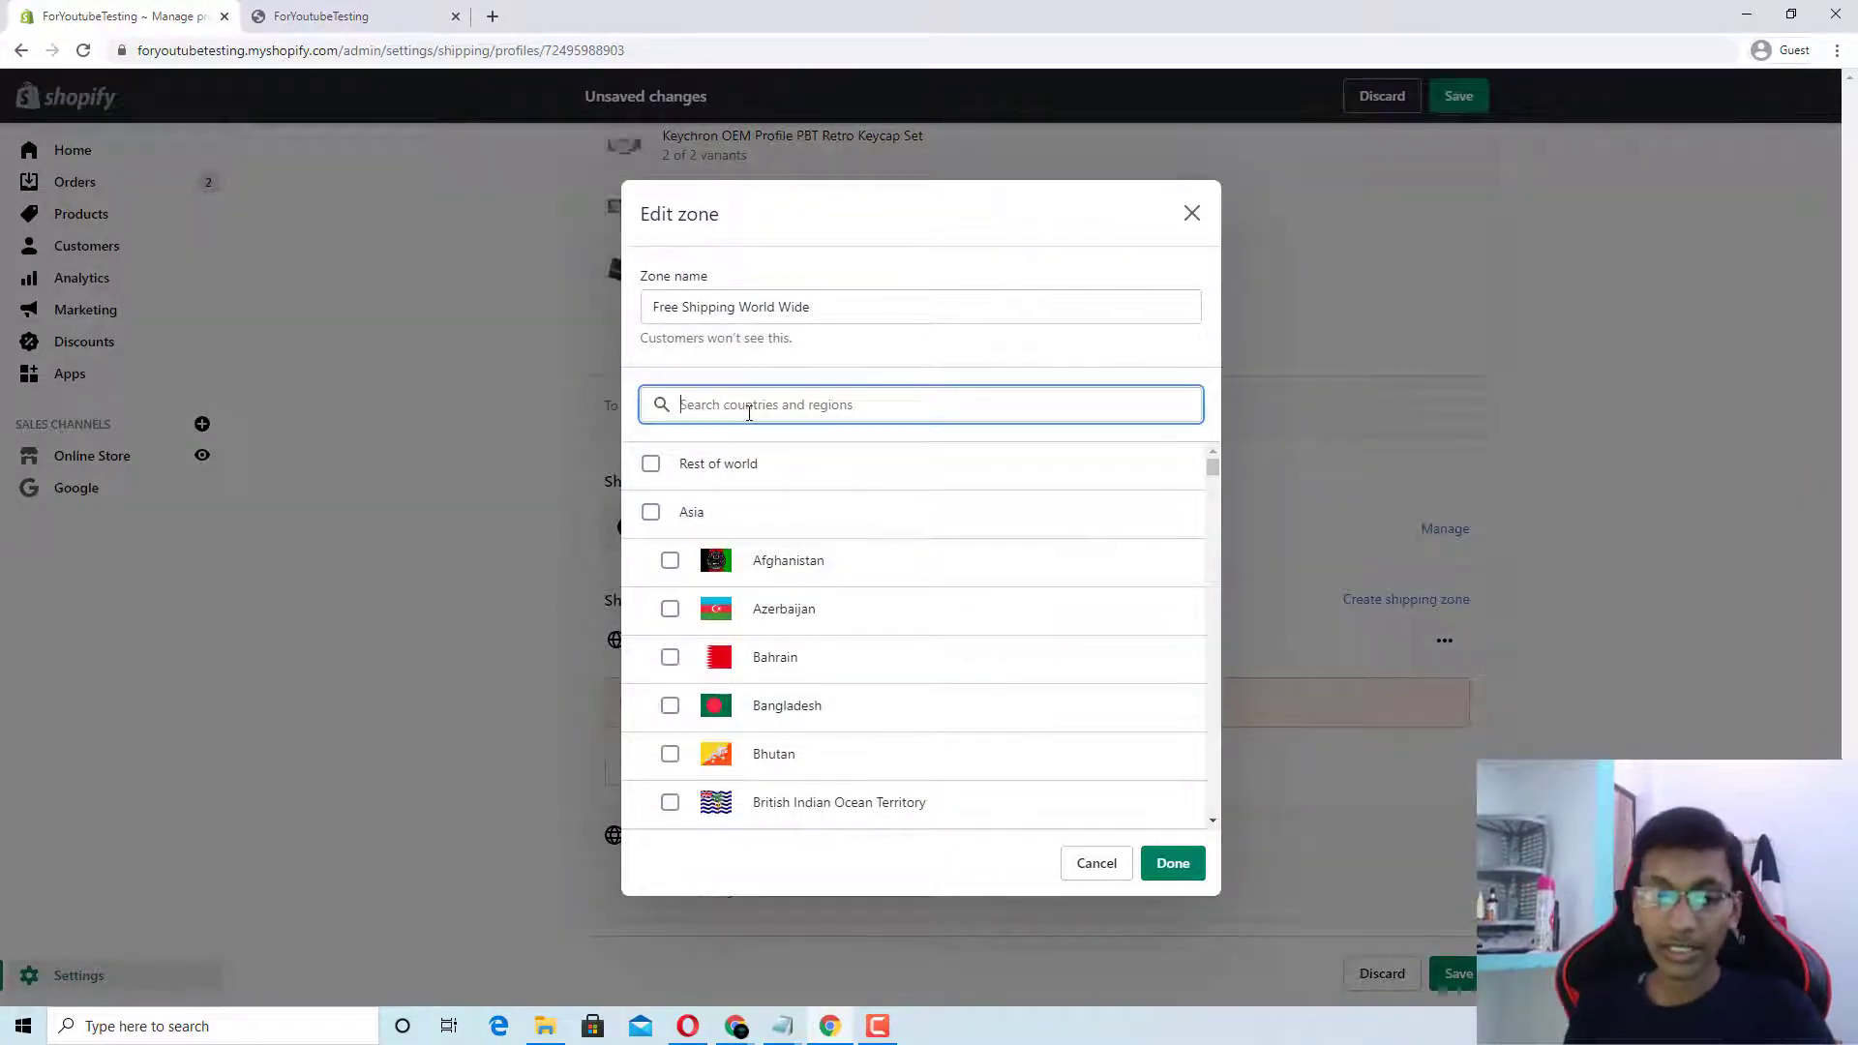
text(U)
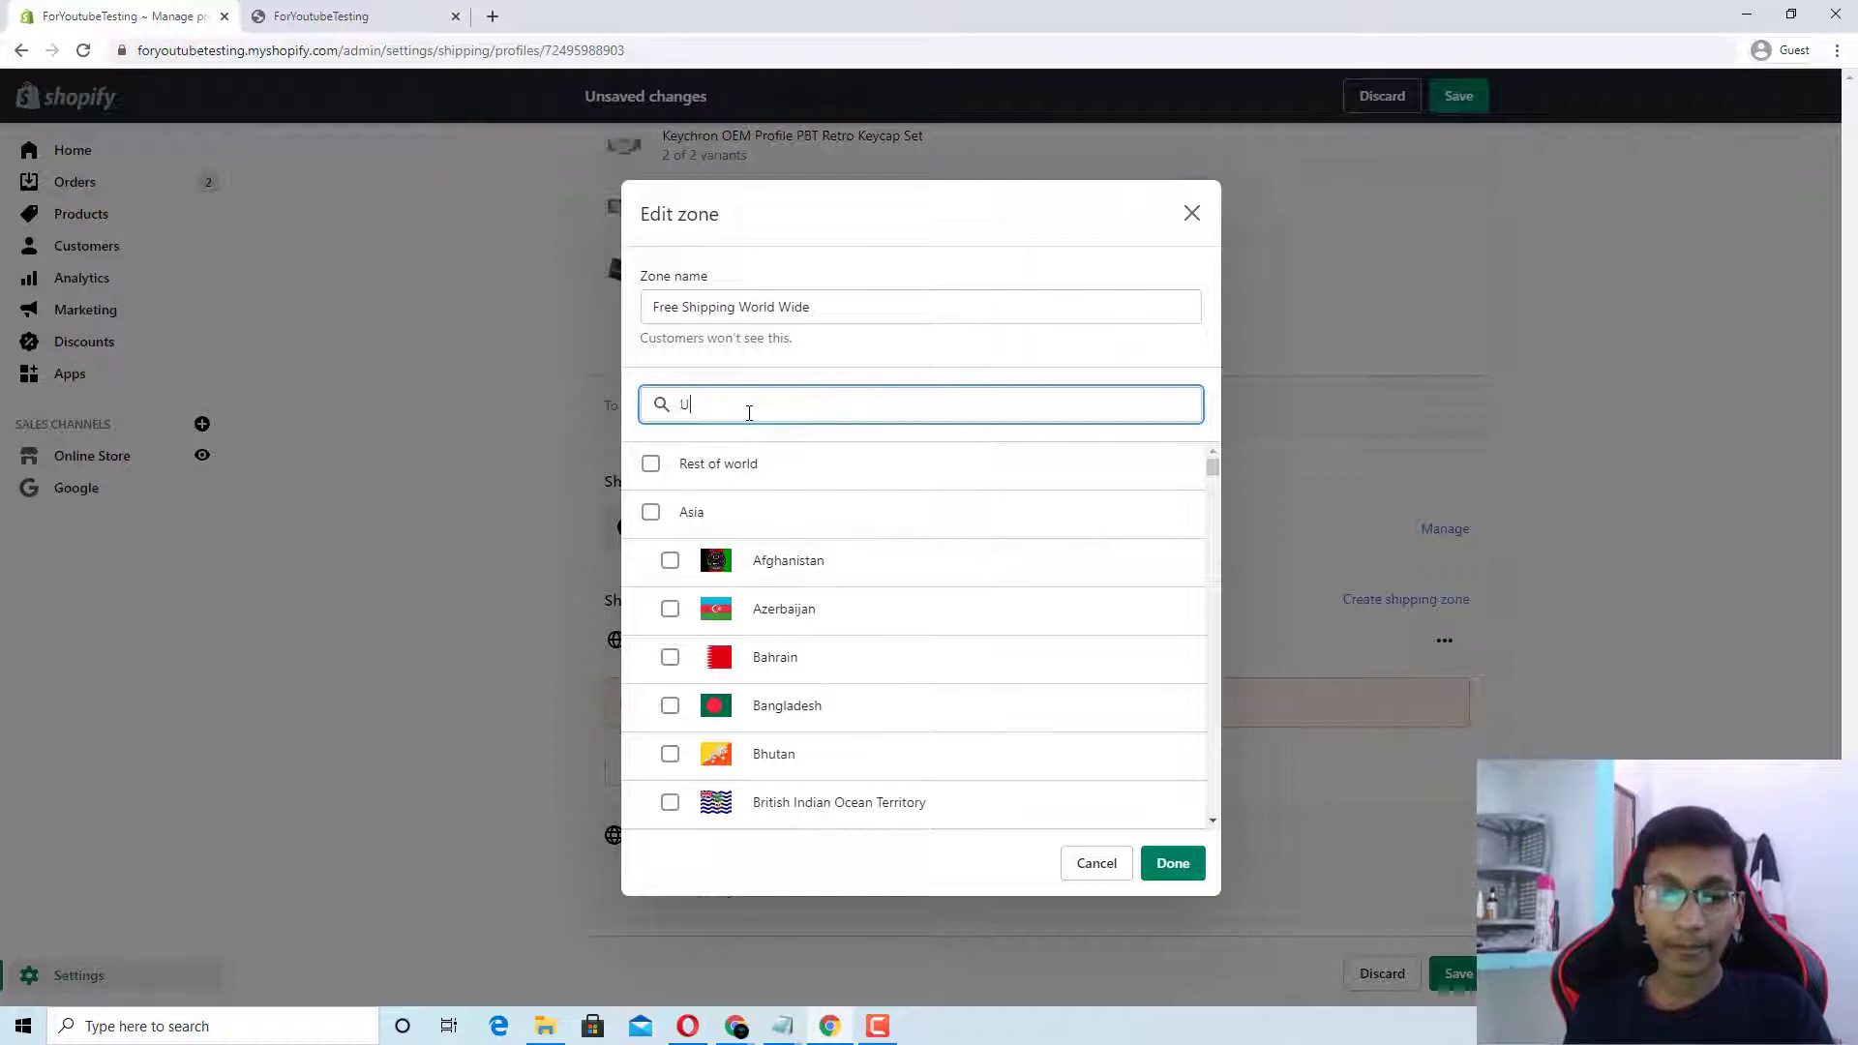
text(nited king)
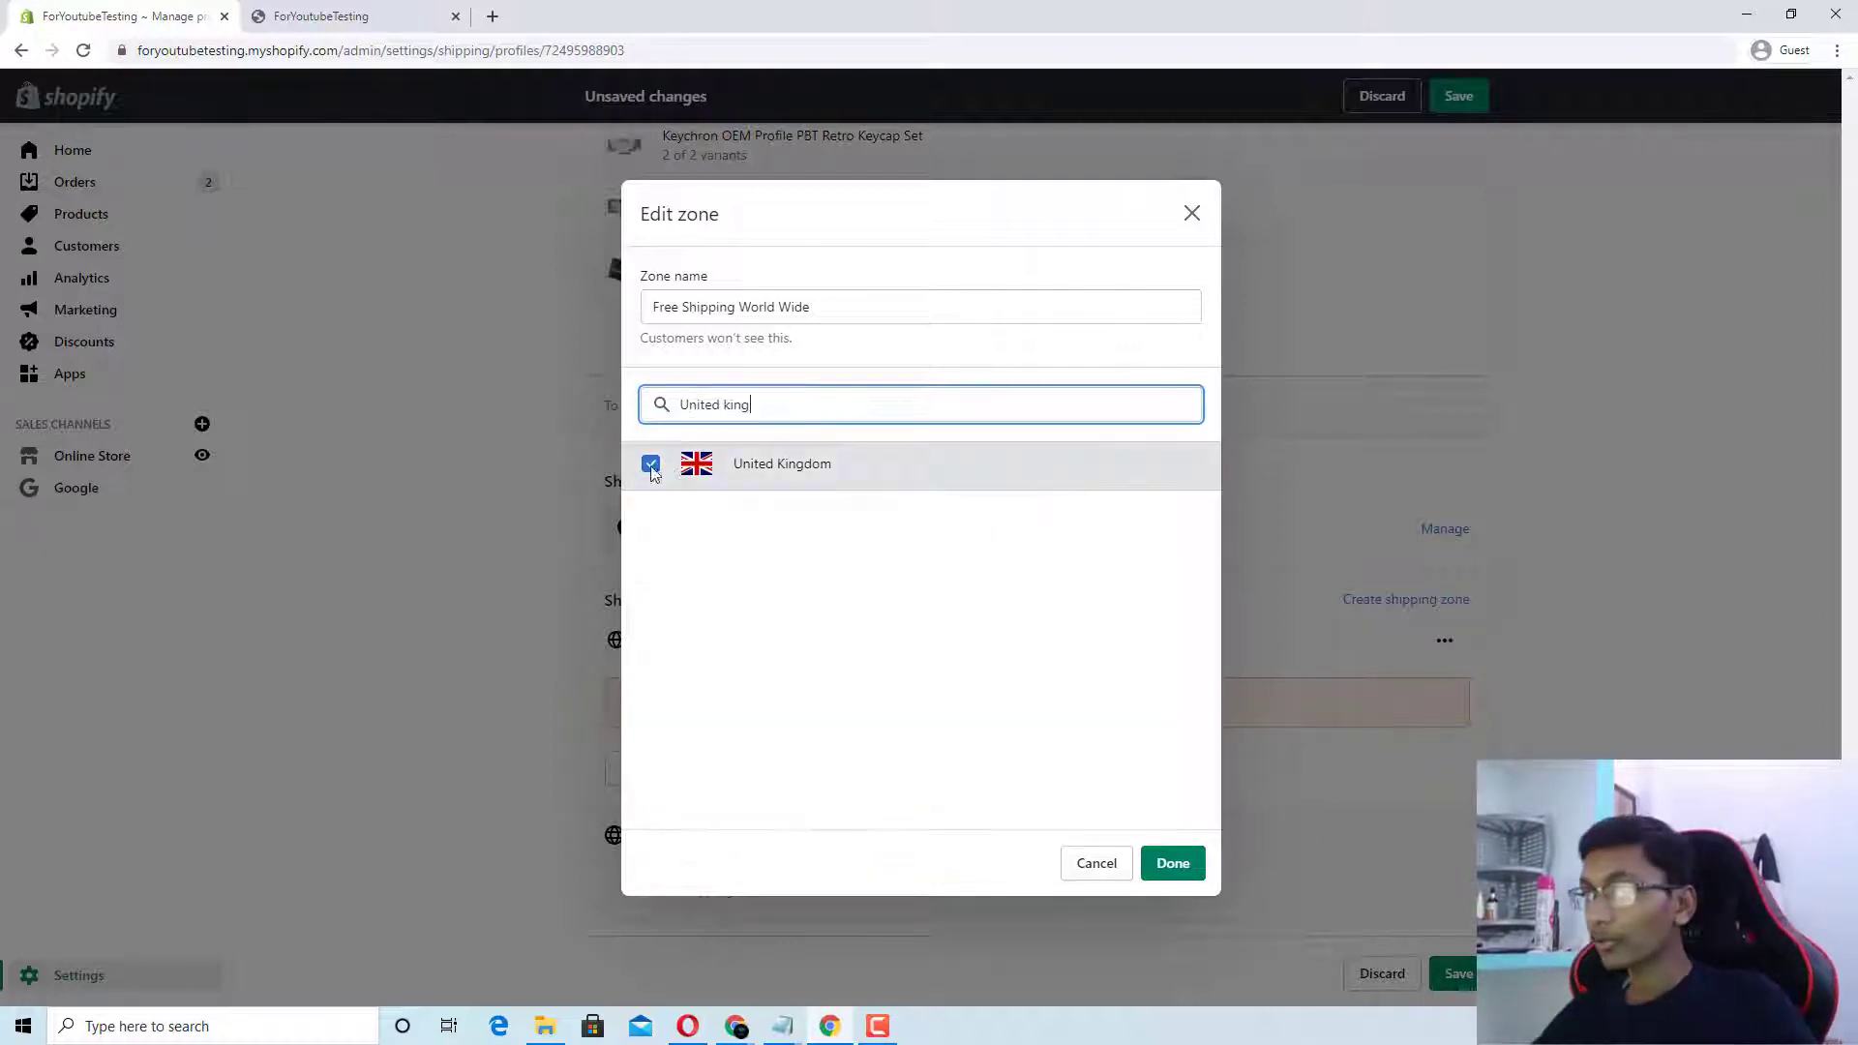
click(1174, 863)
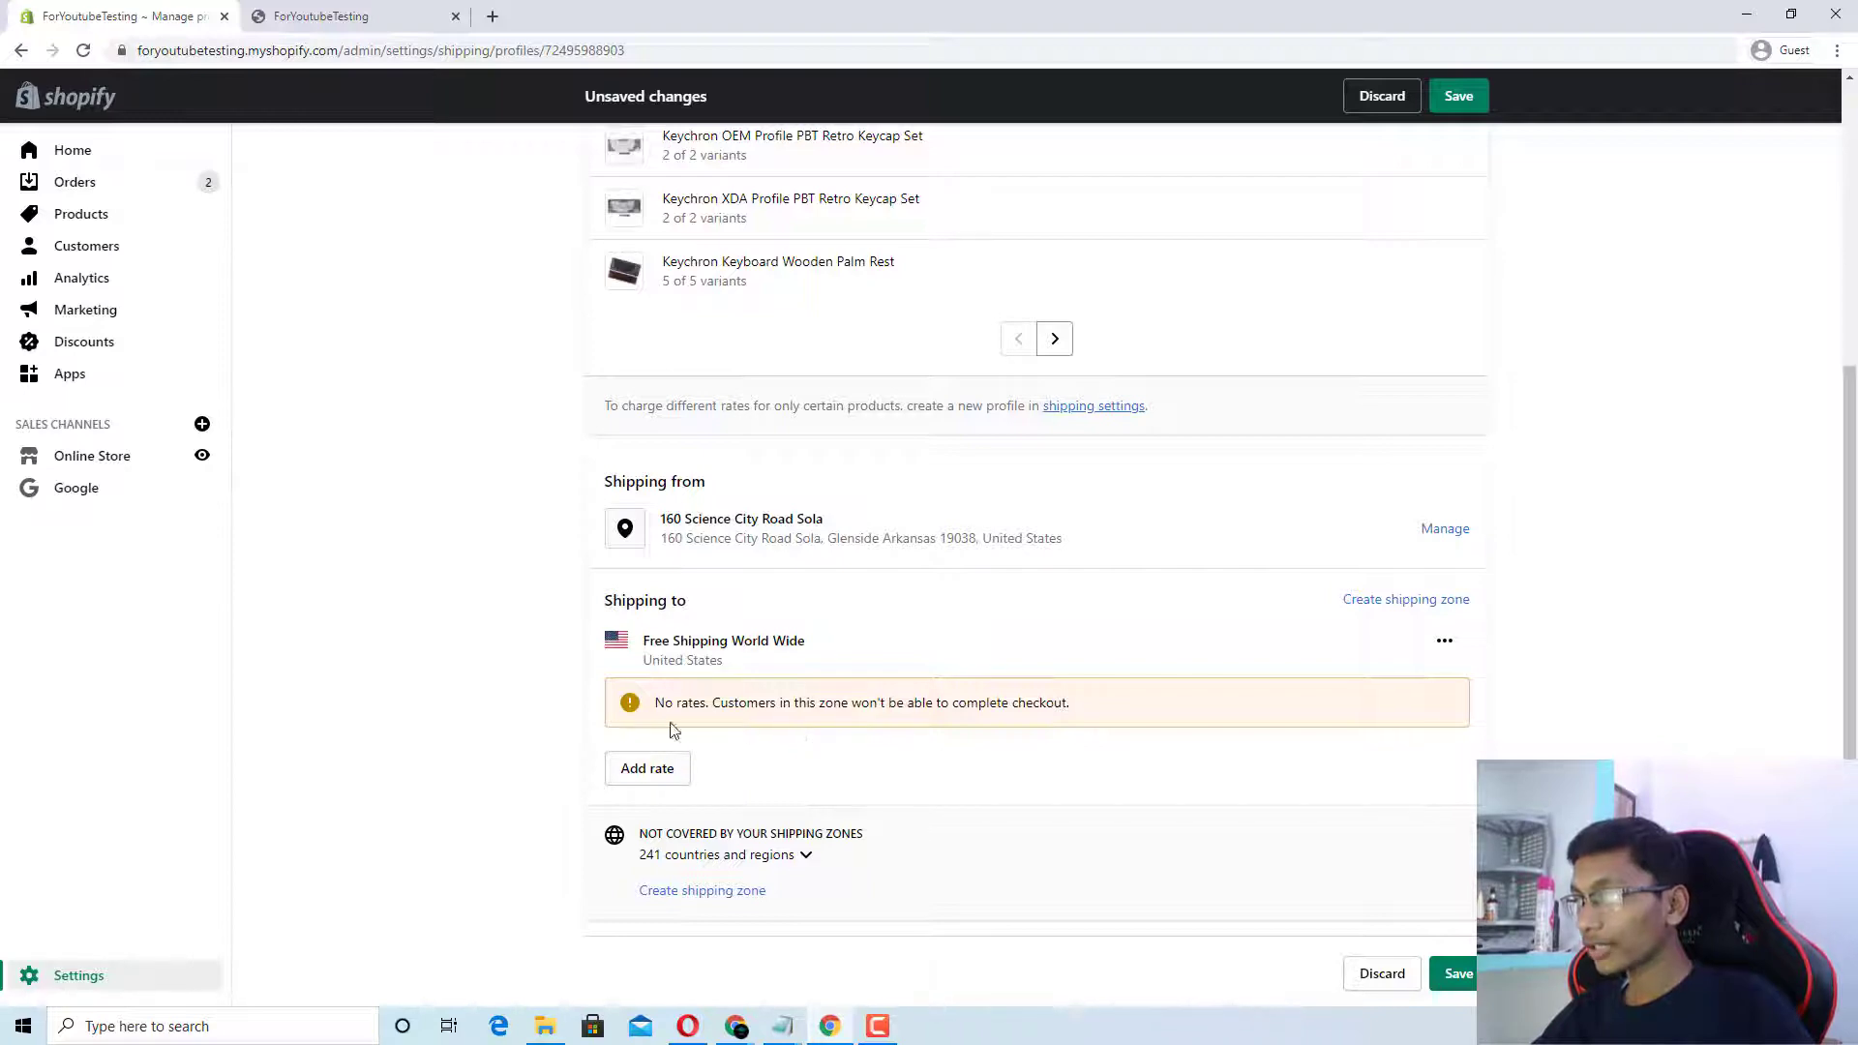
Step: Add a free $0.00 Economy rate and reveal its weight-based conditions
click(664, 767)
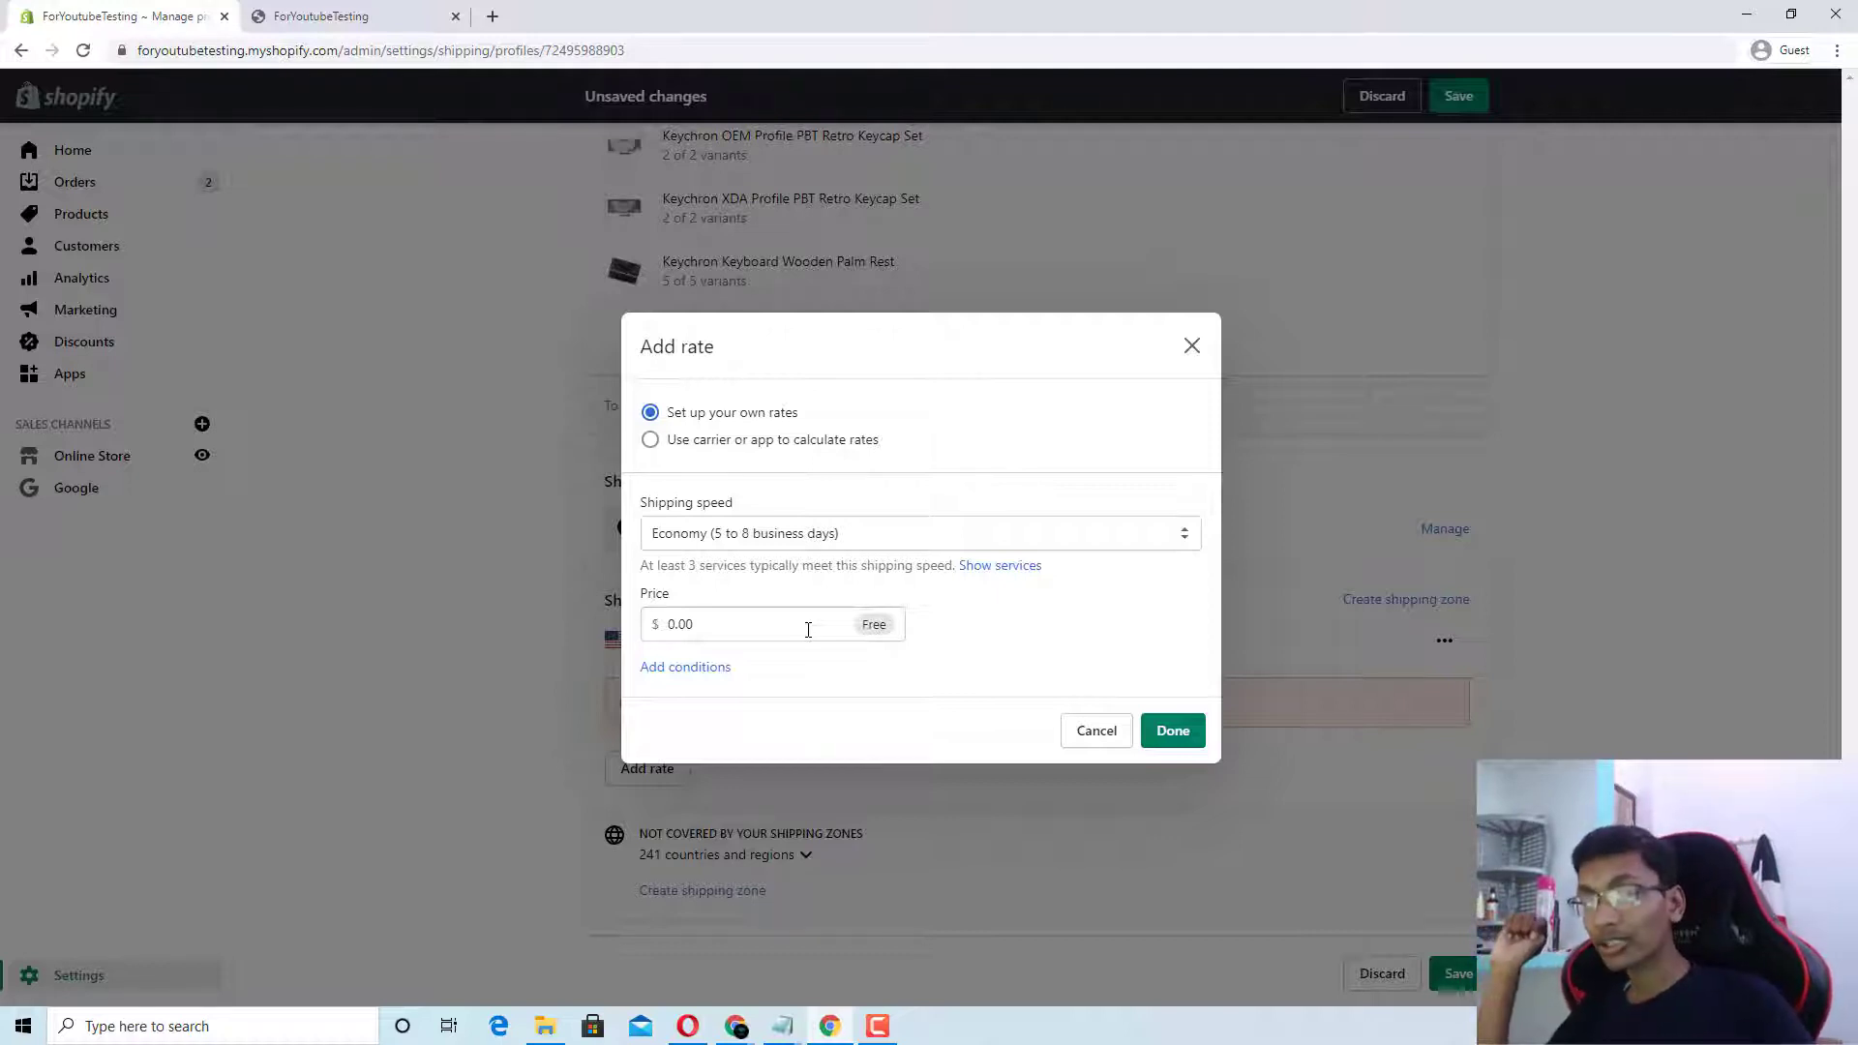
click(685, 667)
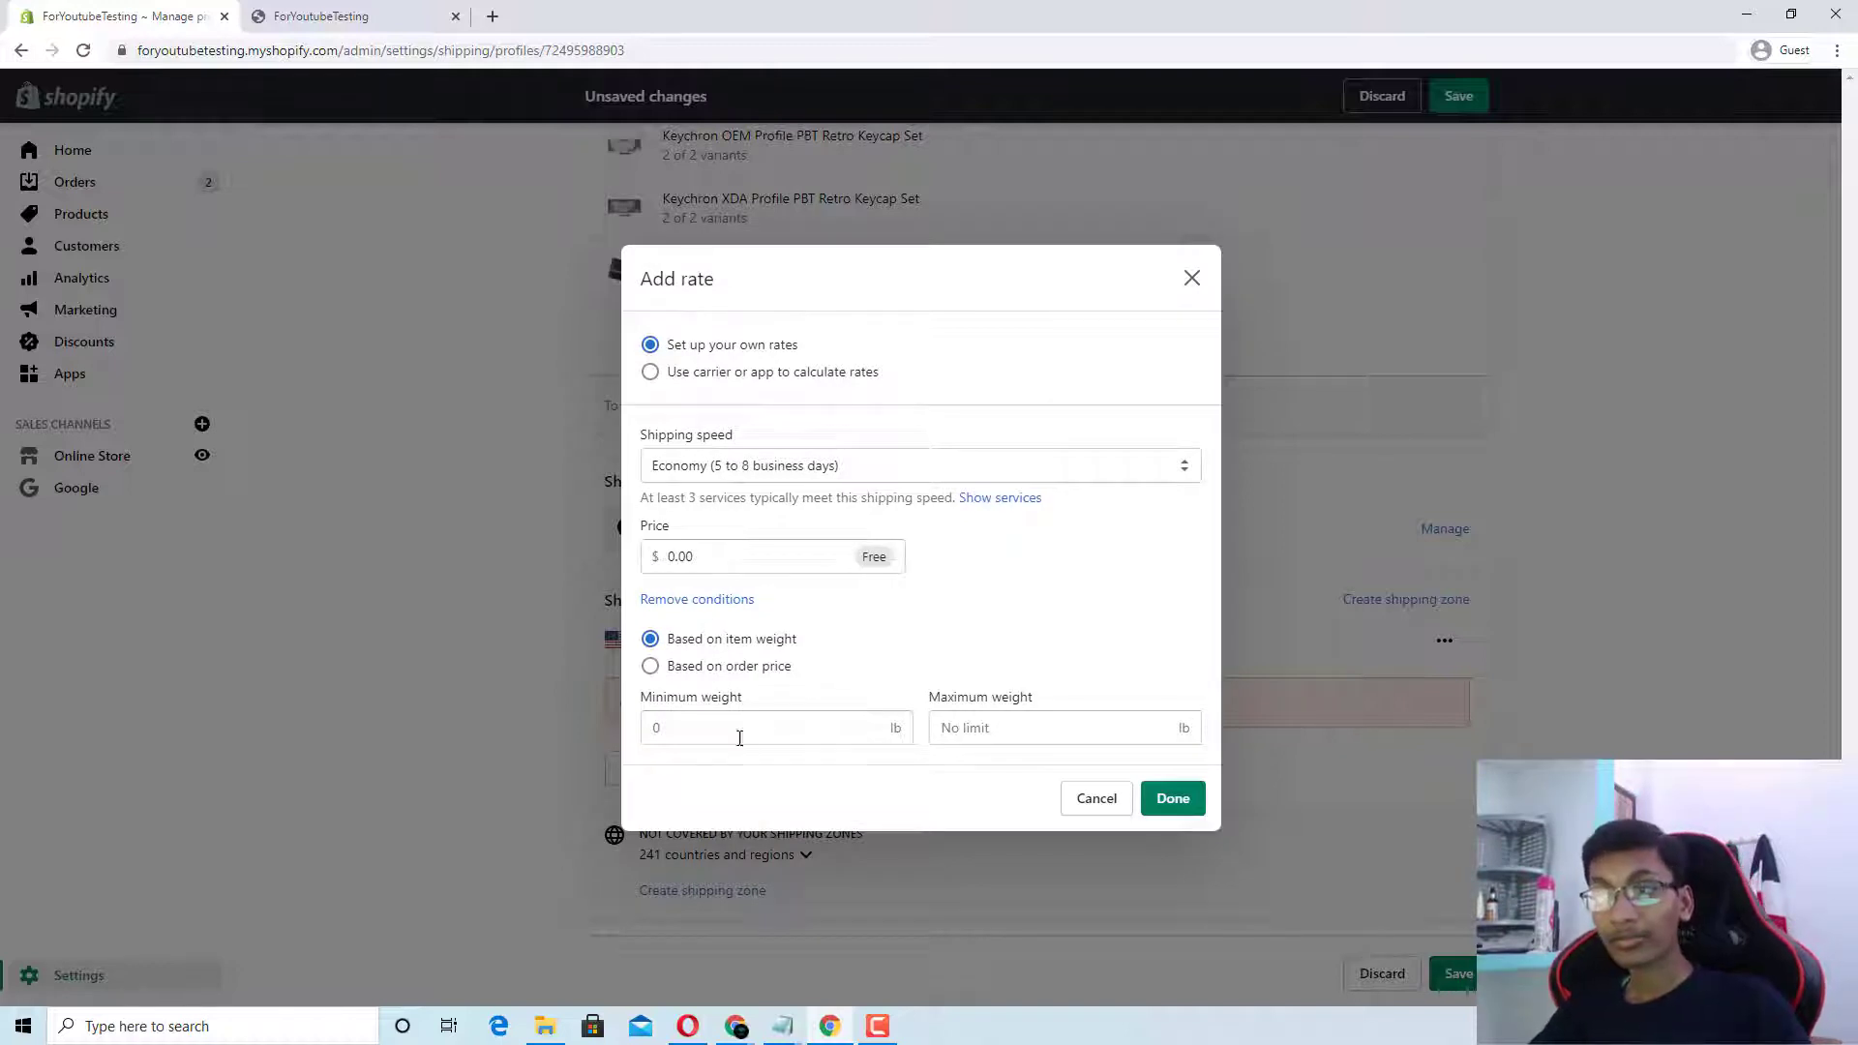
click(657, 721)
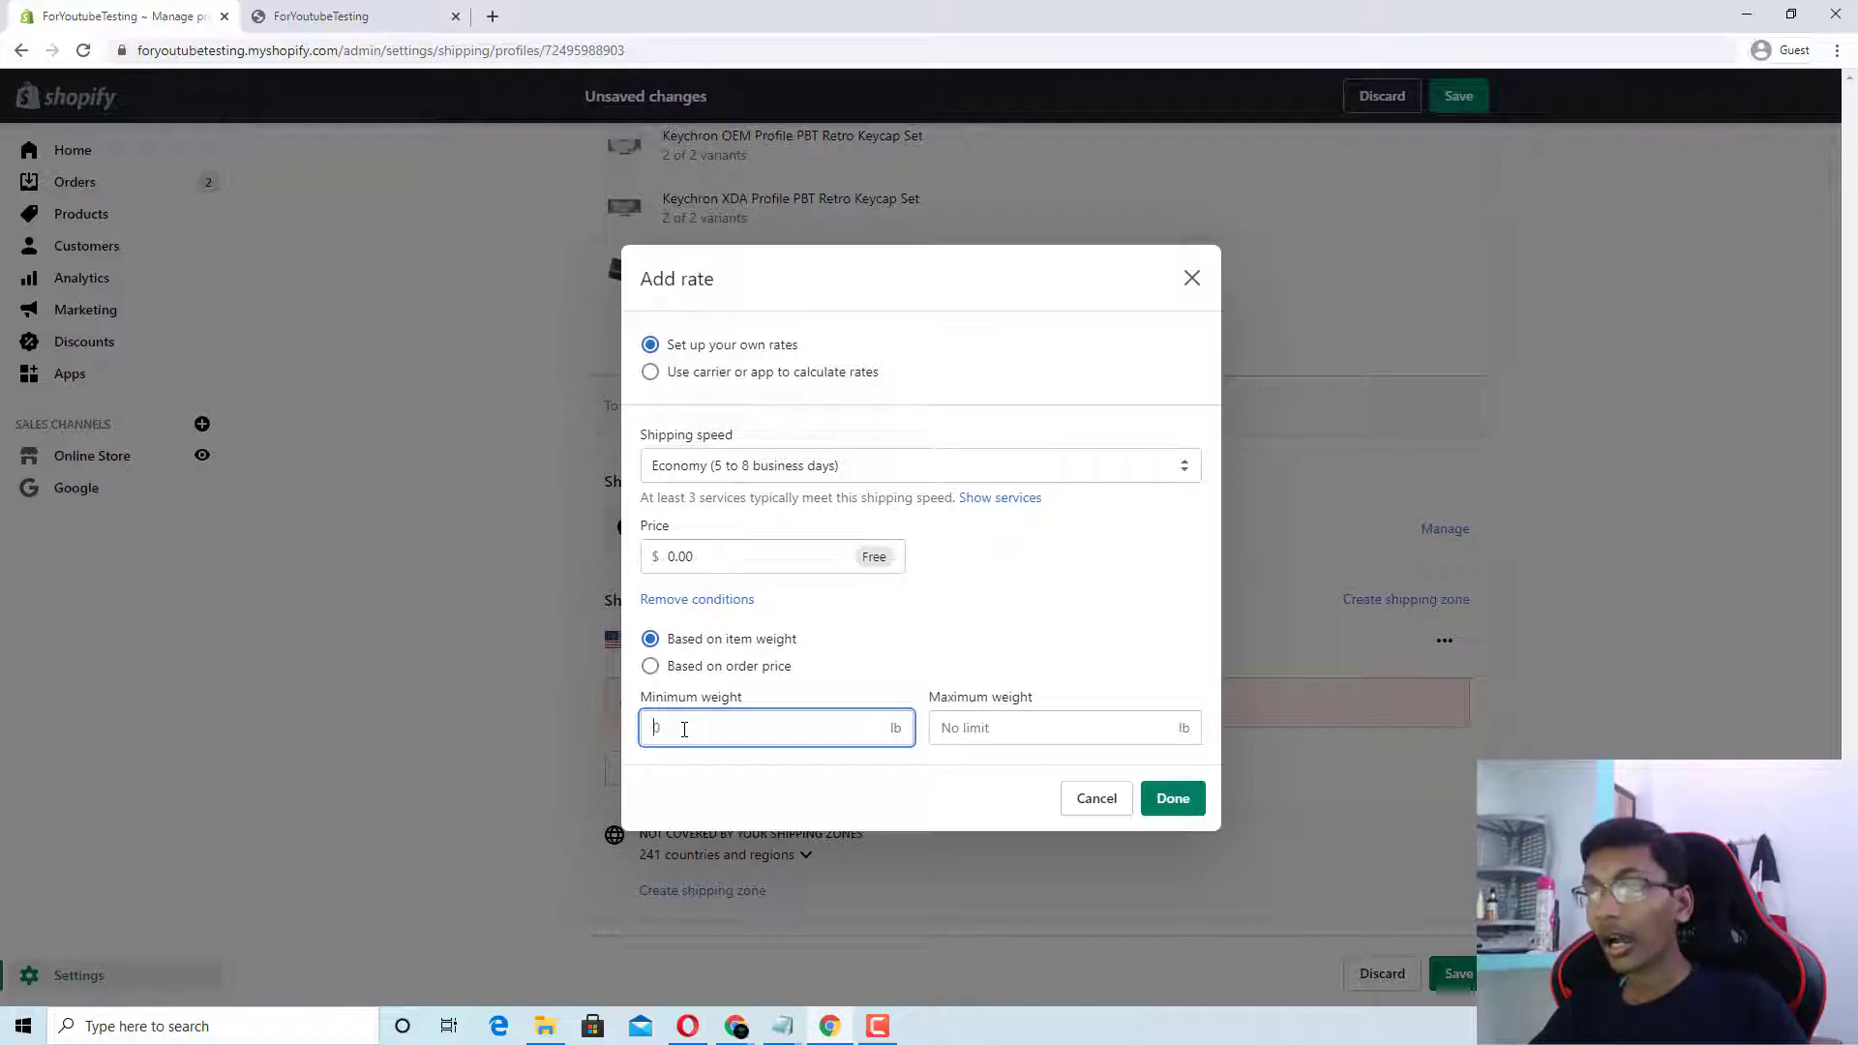
click(996, 729)
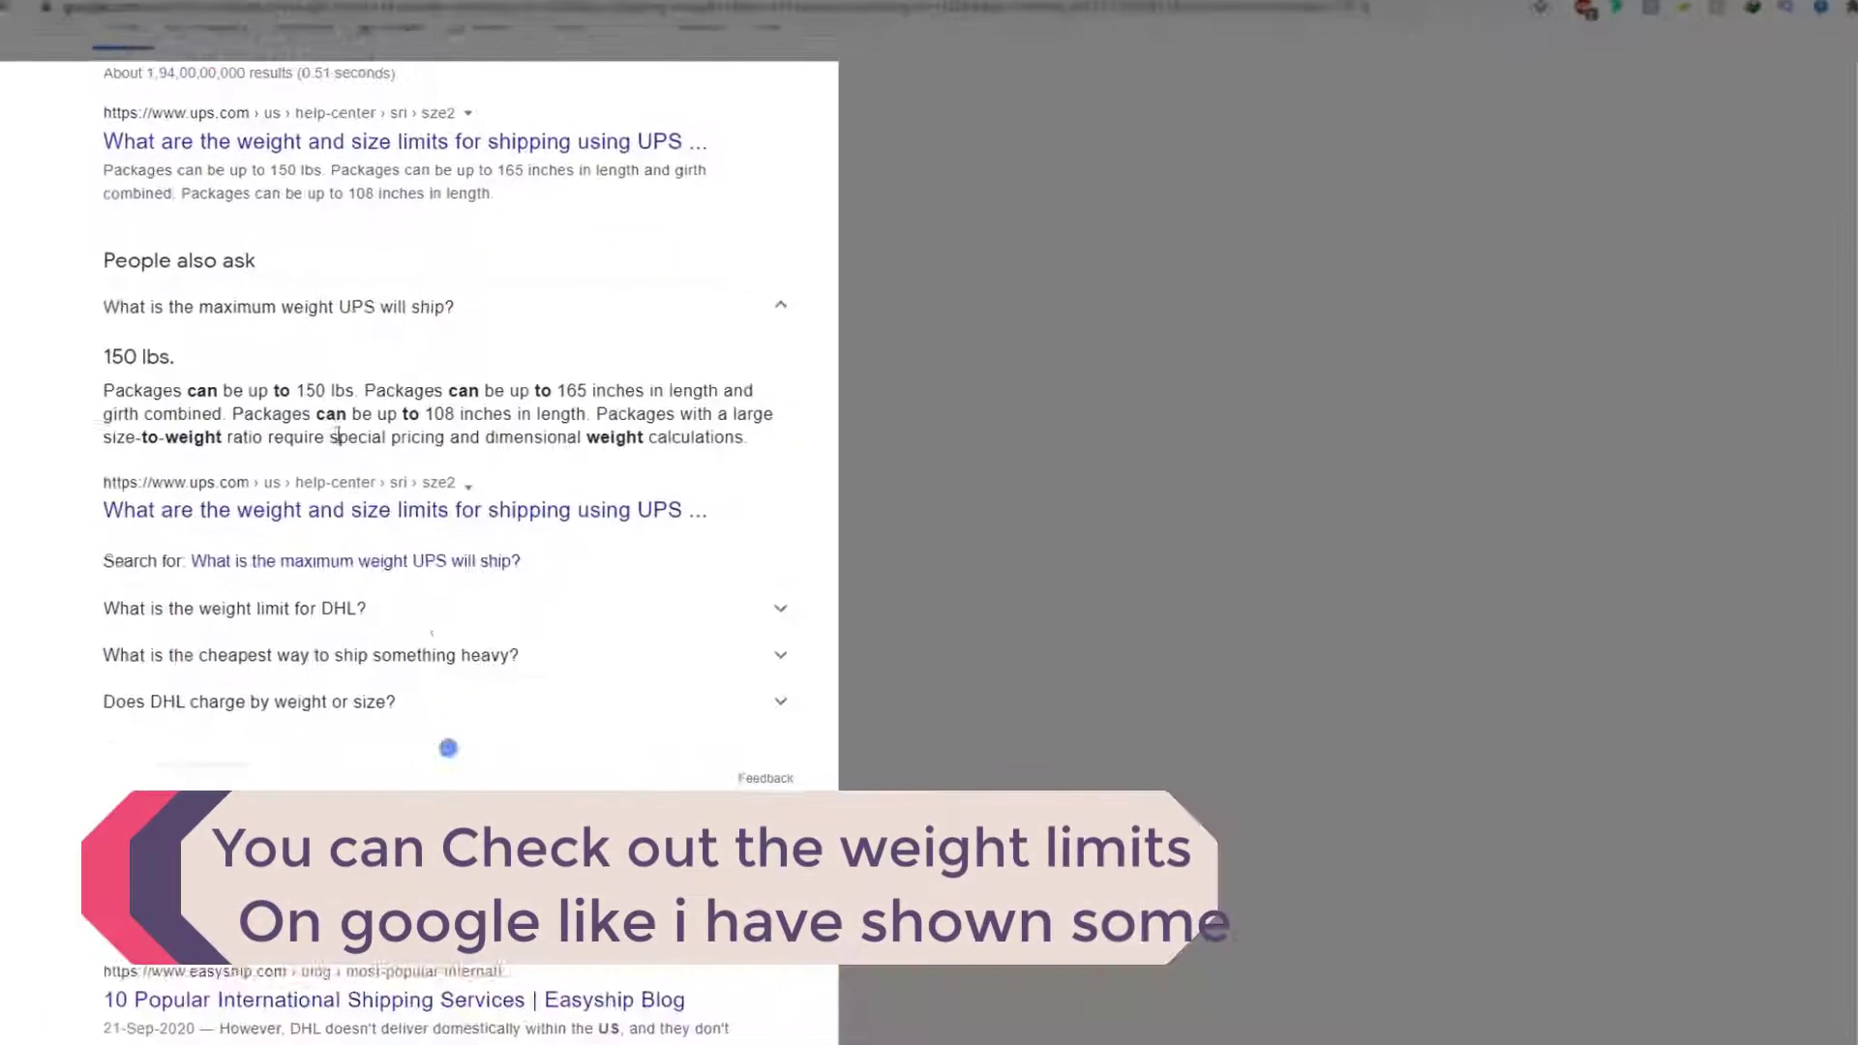
Step: Expand the help answers on courier weight limits, FedEx versus UPS, and largest FedEx package
click(468, 610)
scroll(468, 623, down, 4)
click(386, 750)
scroll(423, 557, down, 4)
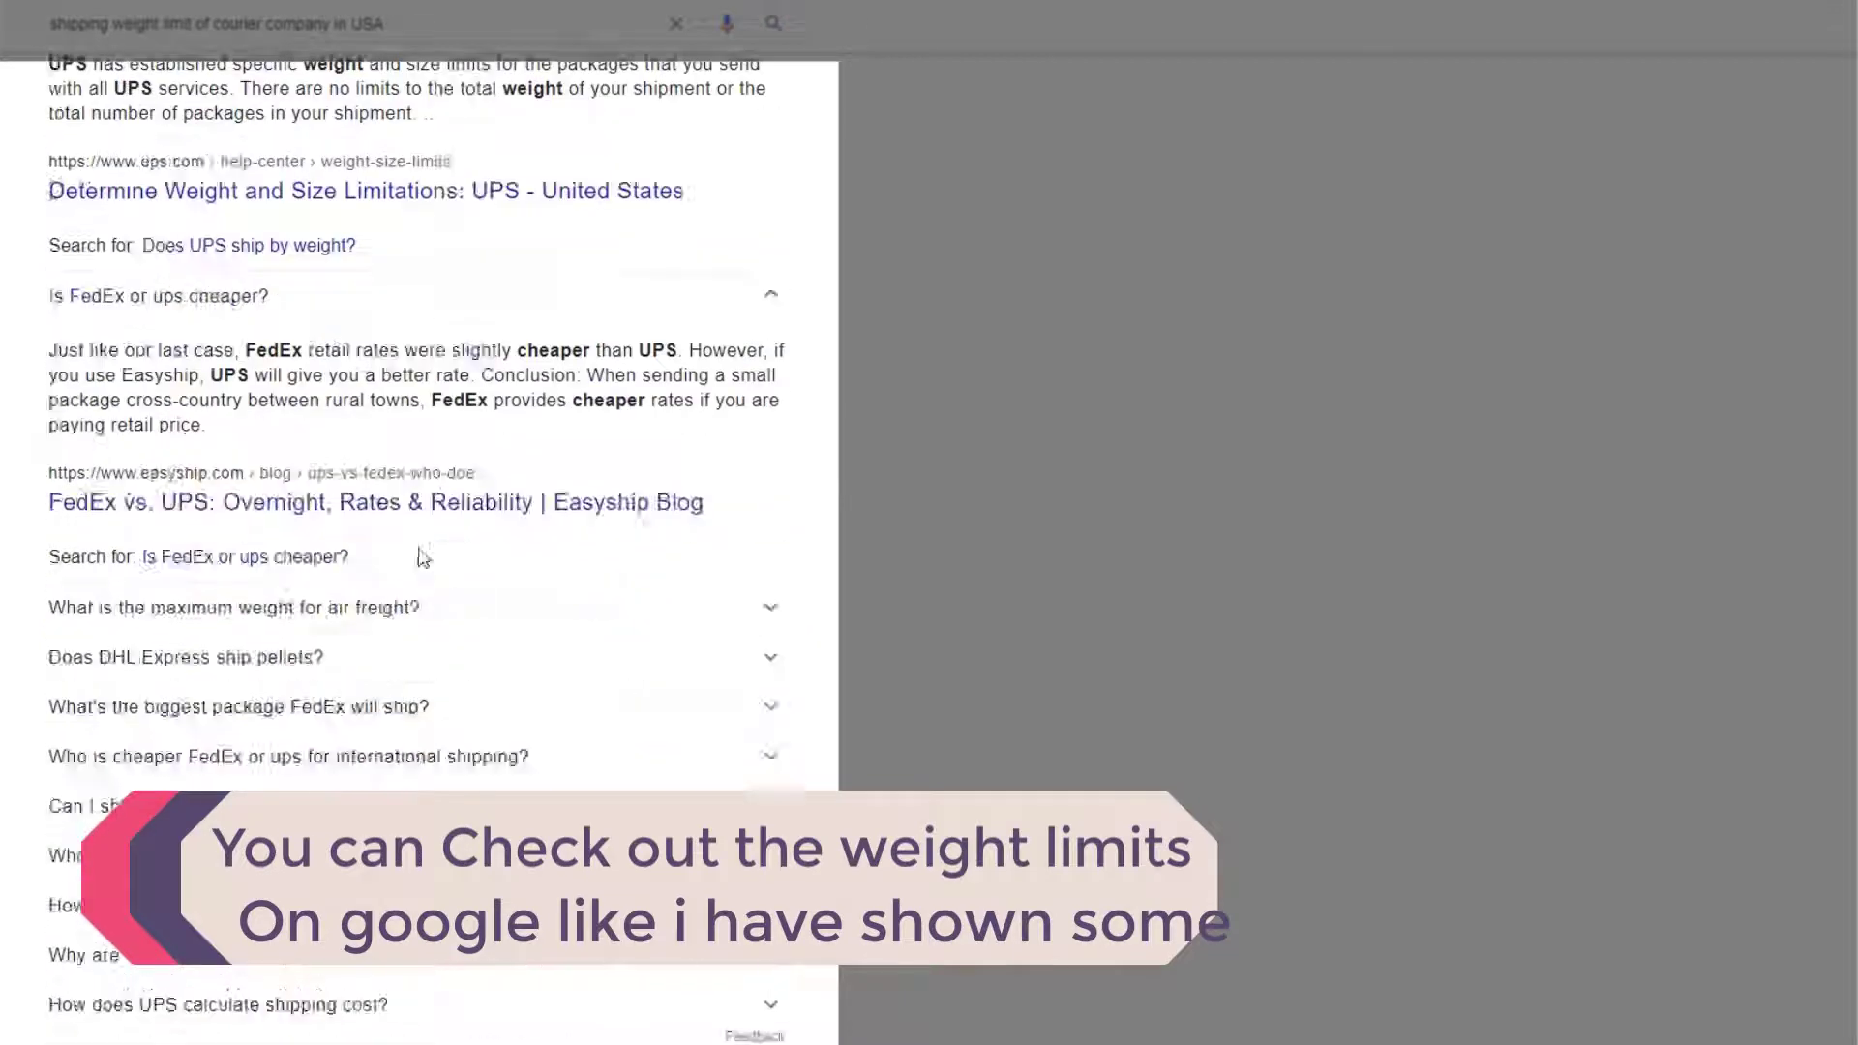
scroll(423, 557, down, 3)
click(435, 527)
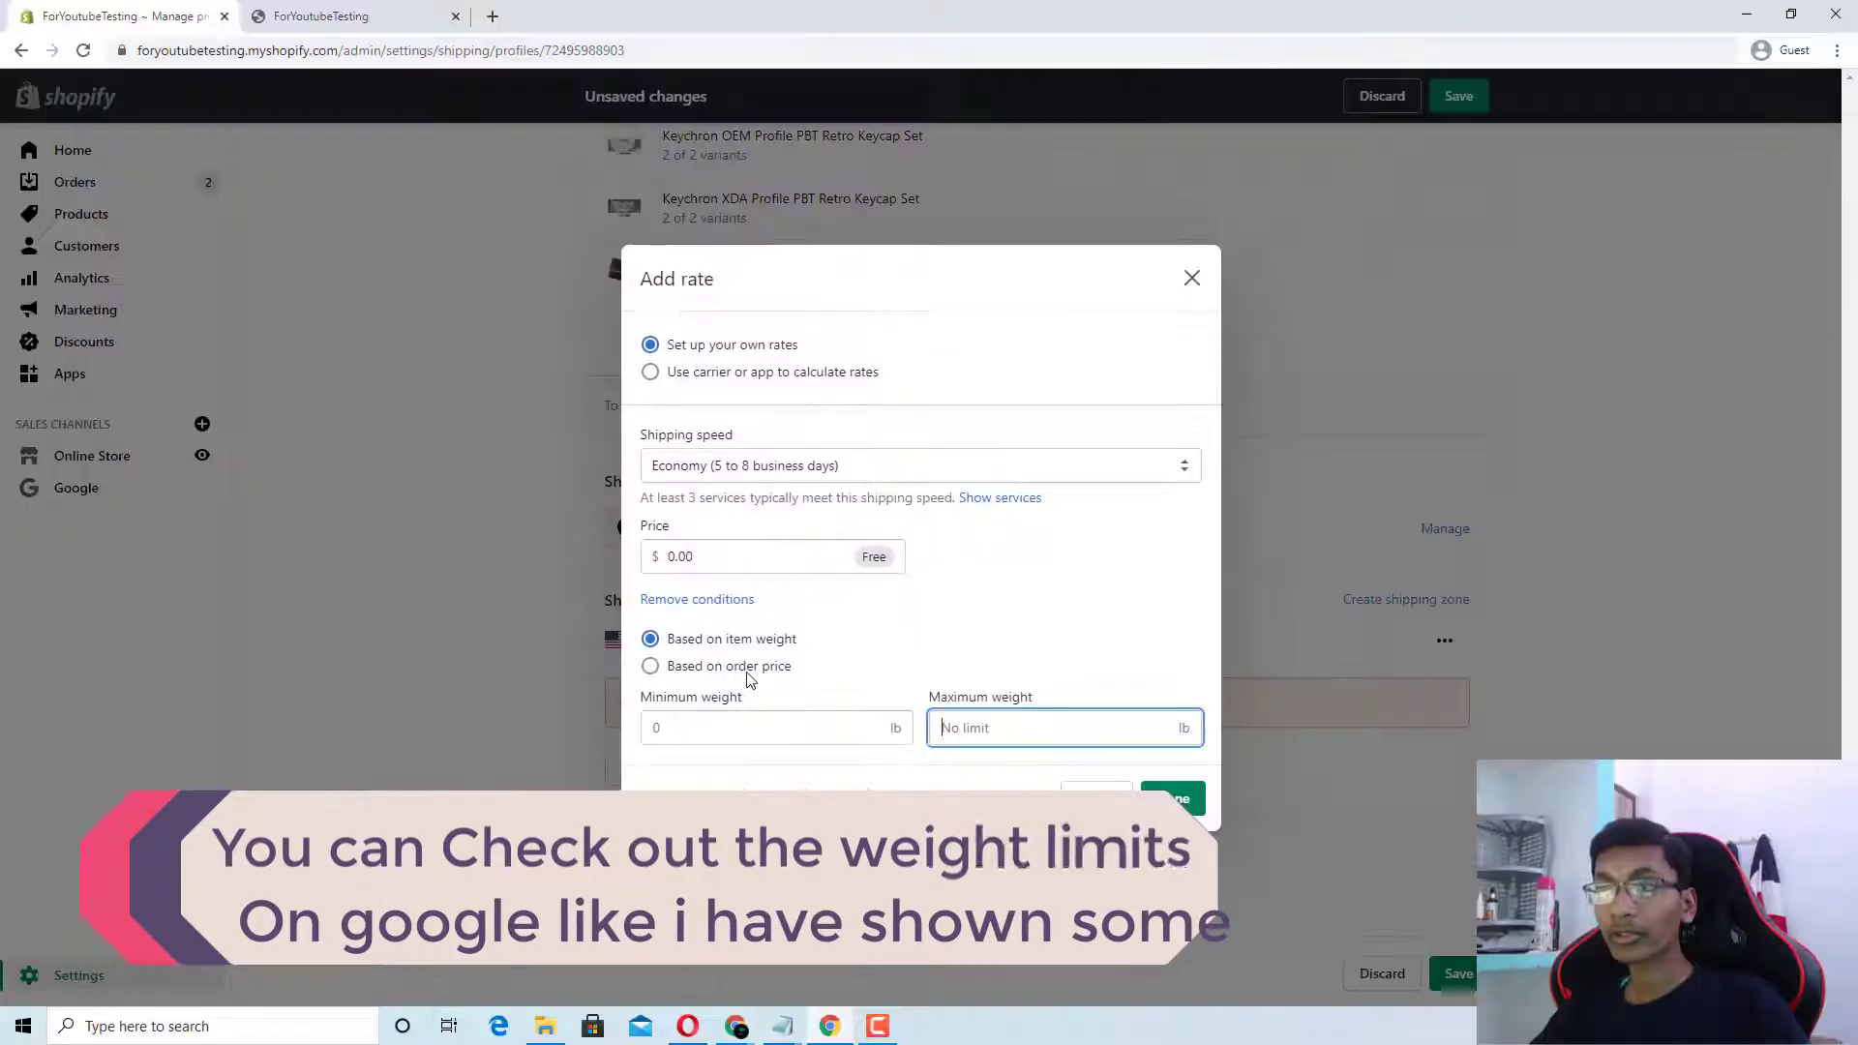
Step: Base the Economy rate on order price with no maximum and confirm it
click(747, 669)
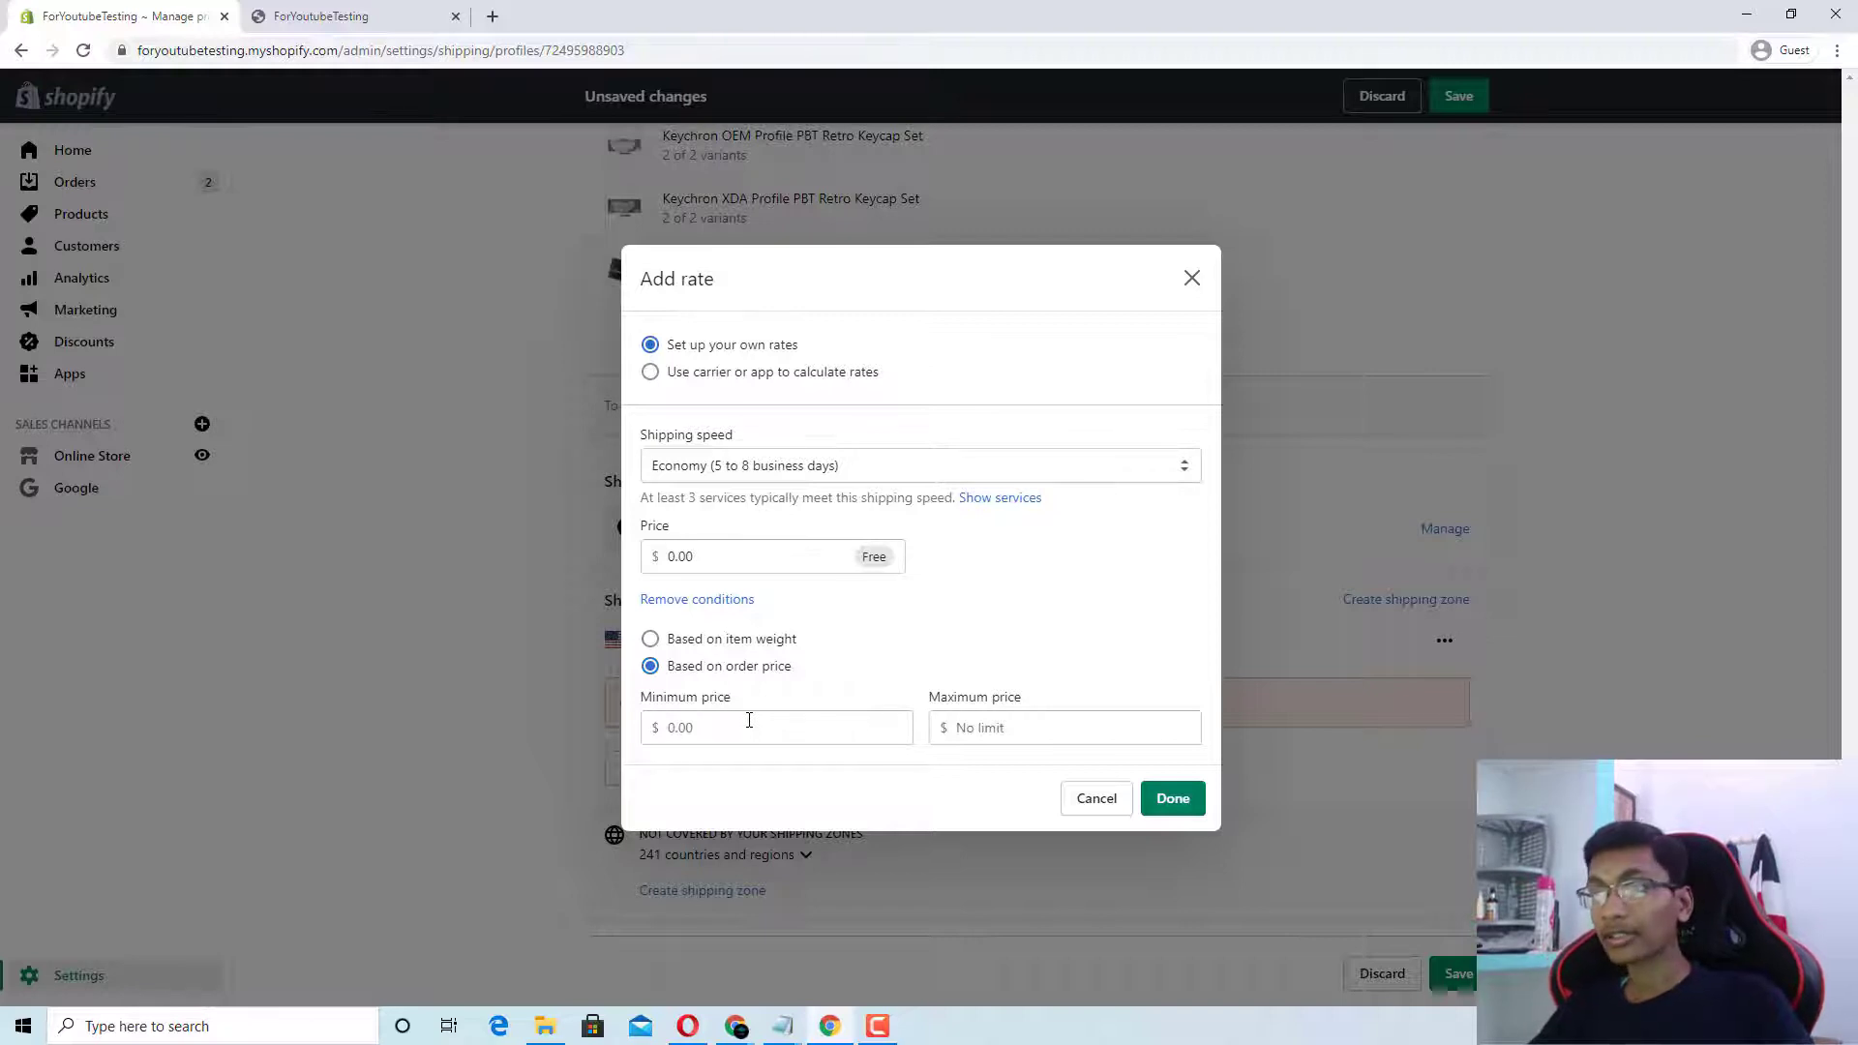
drag(735, 697, 659, 705)
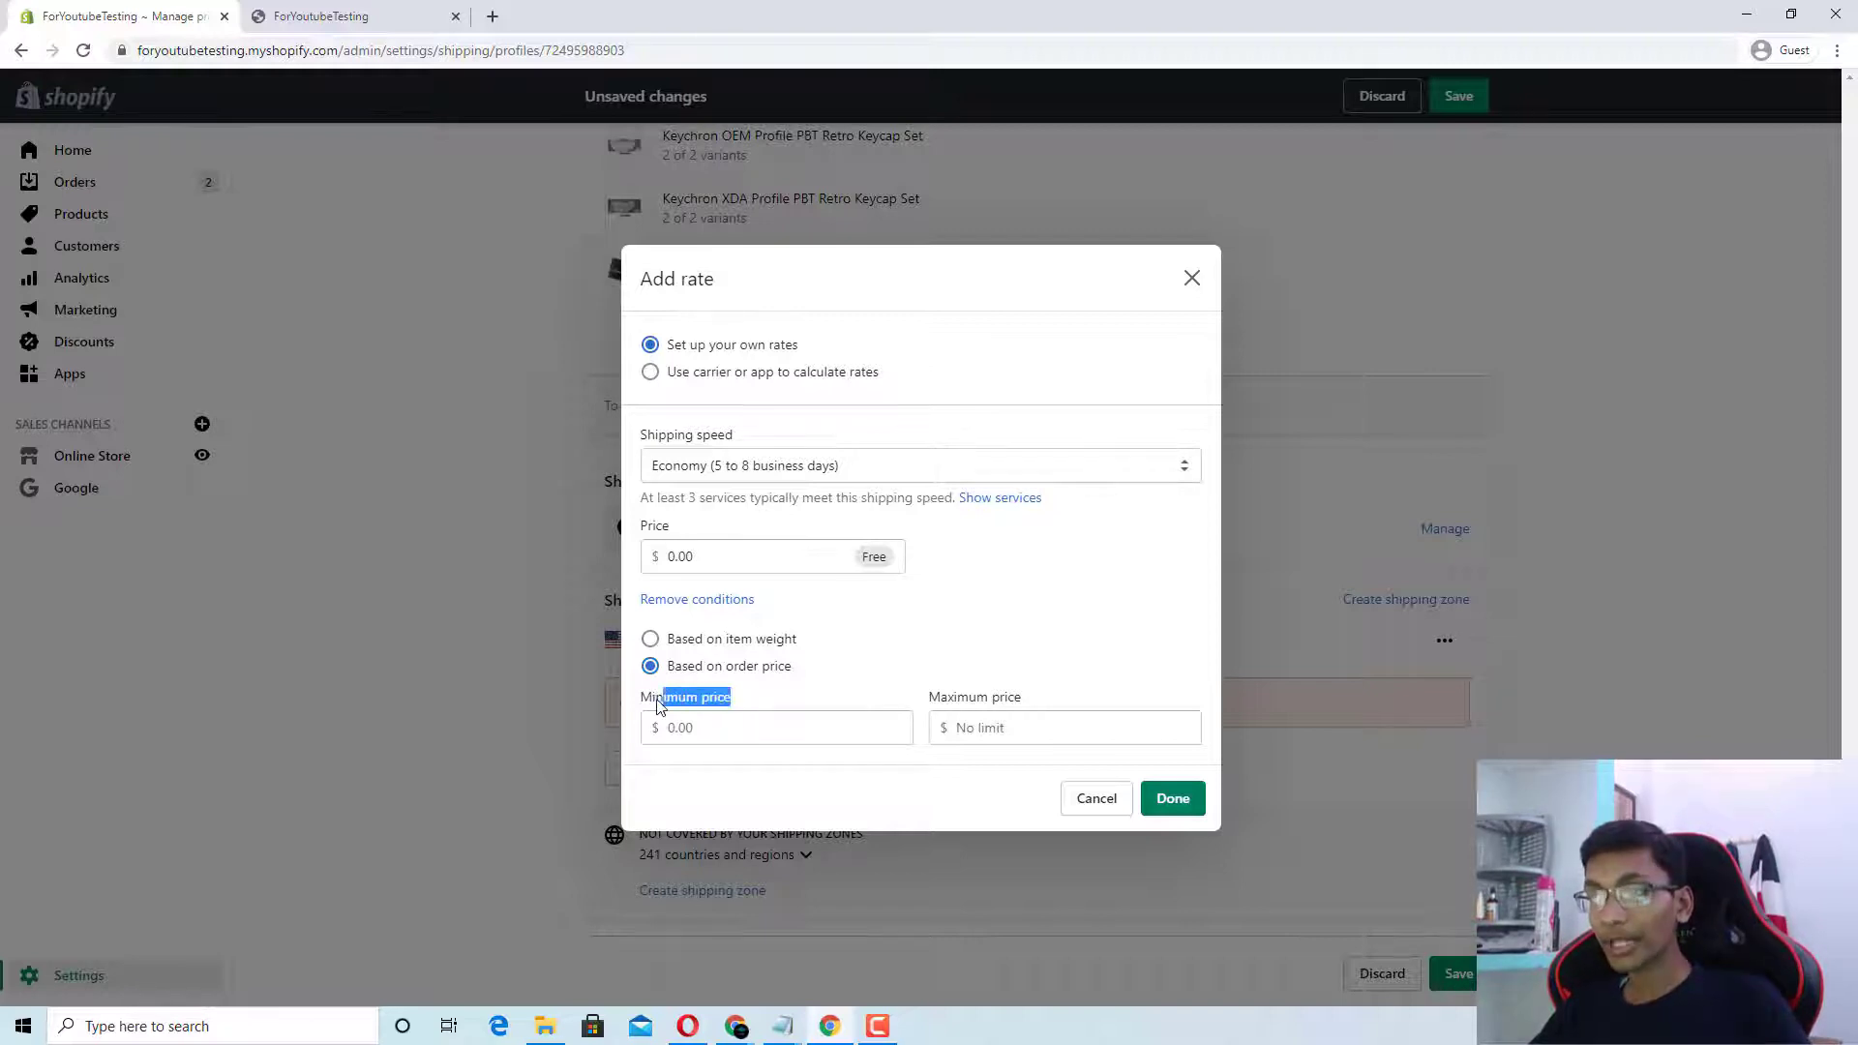
drag(930, 699, 1043, 711)
click(1173, 799)
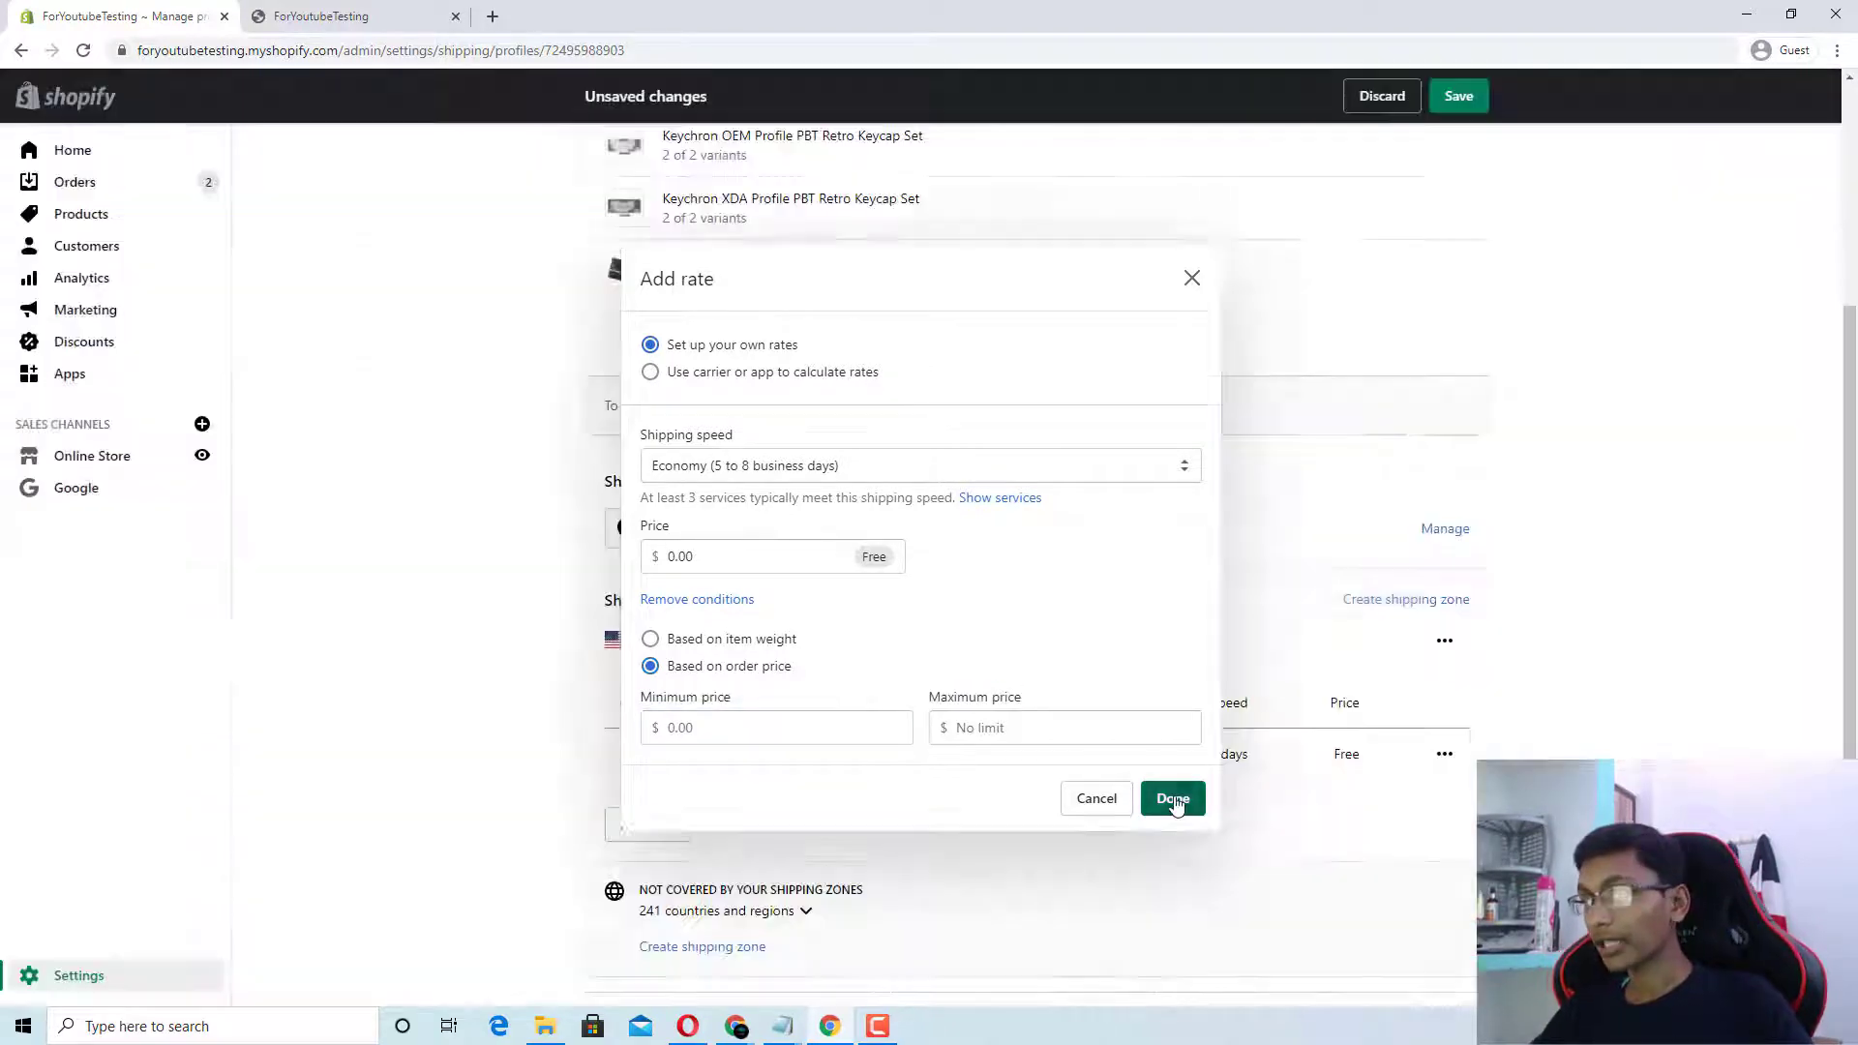
scroll(665, 759, down, 1)
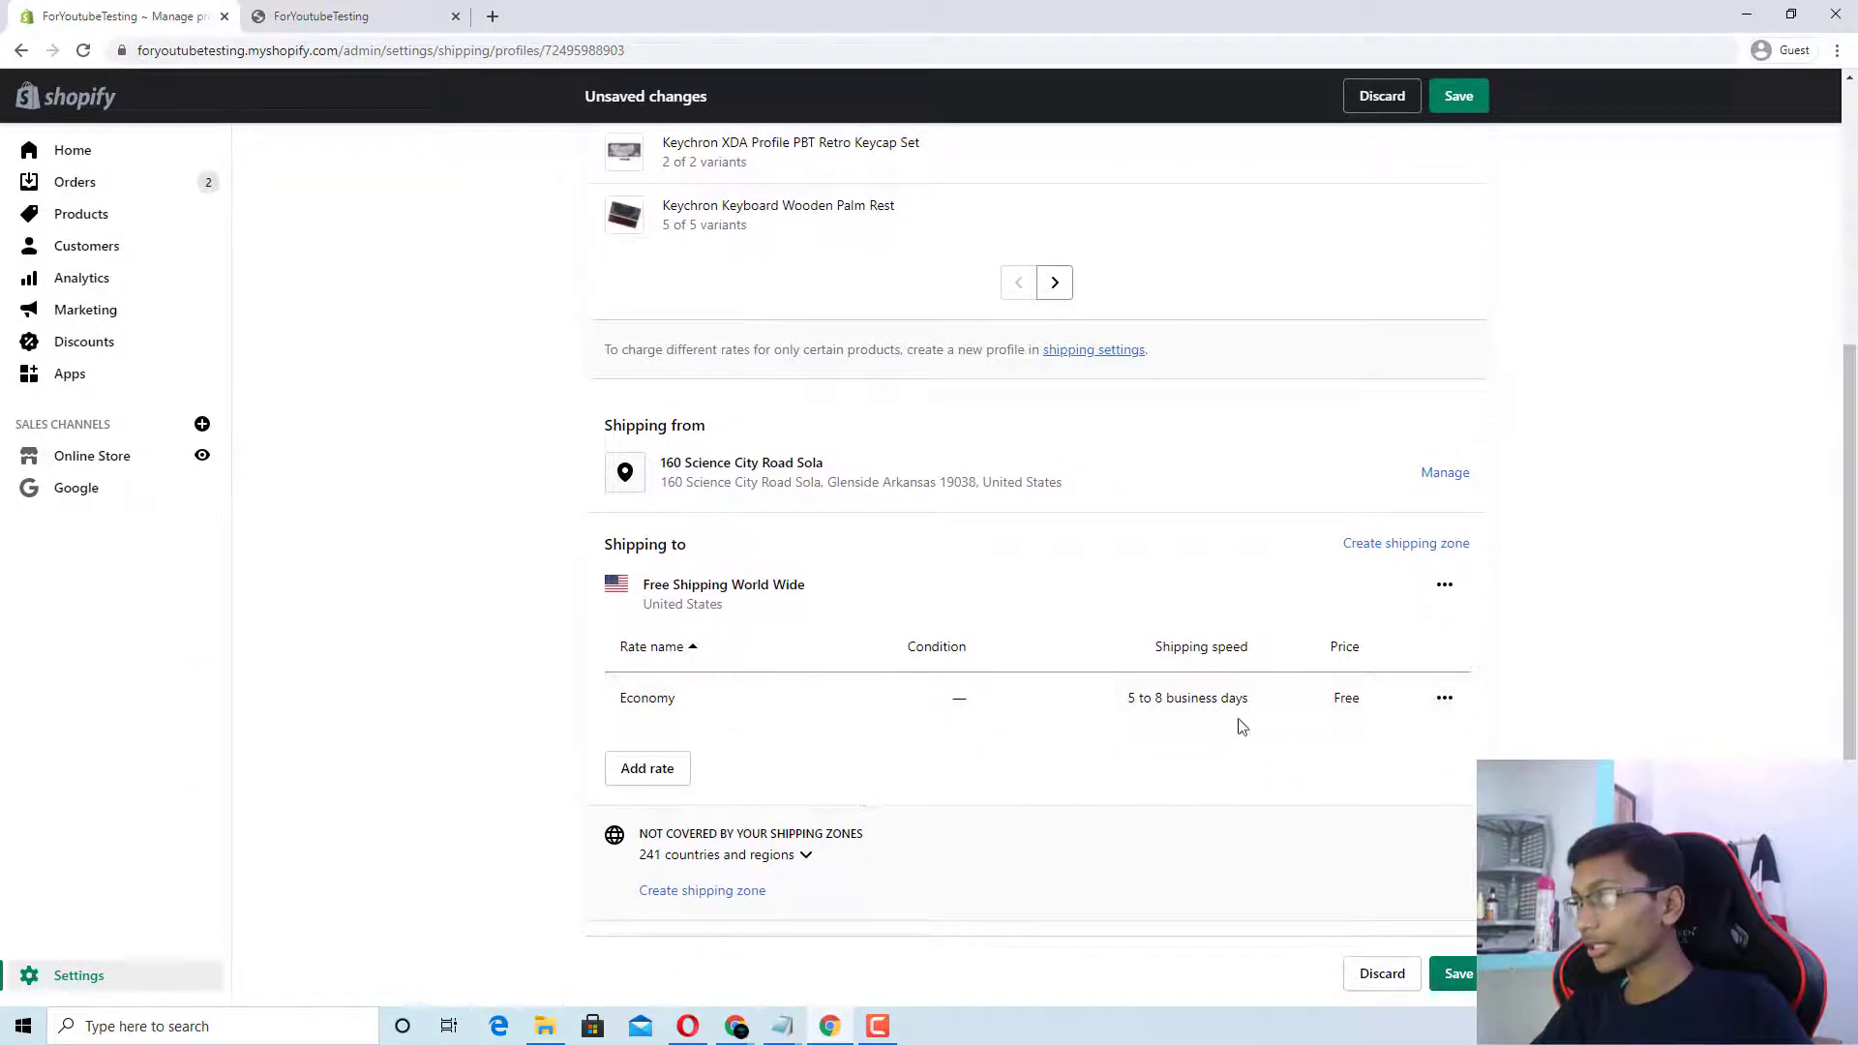
drag(1332, 646, 1343, 698)
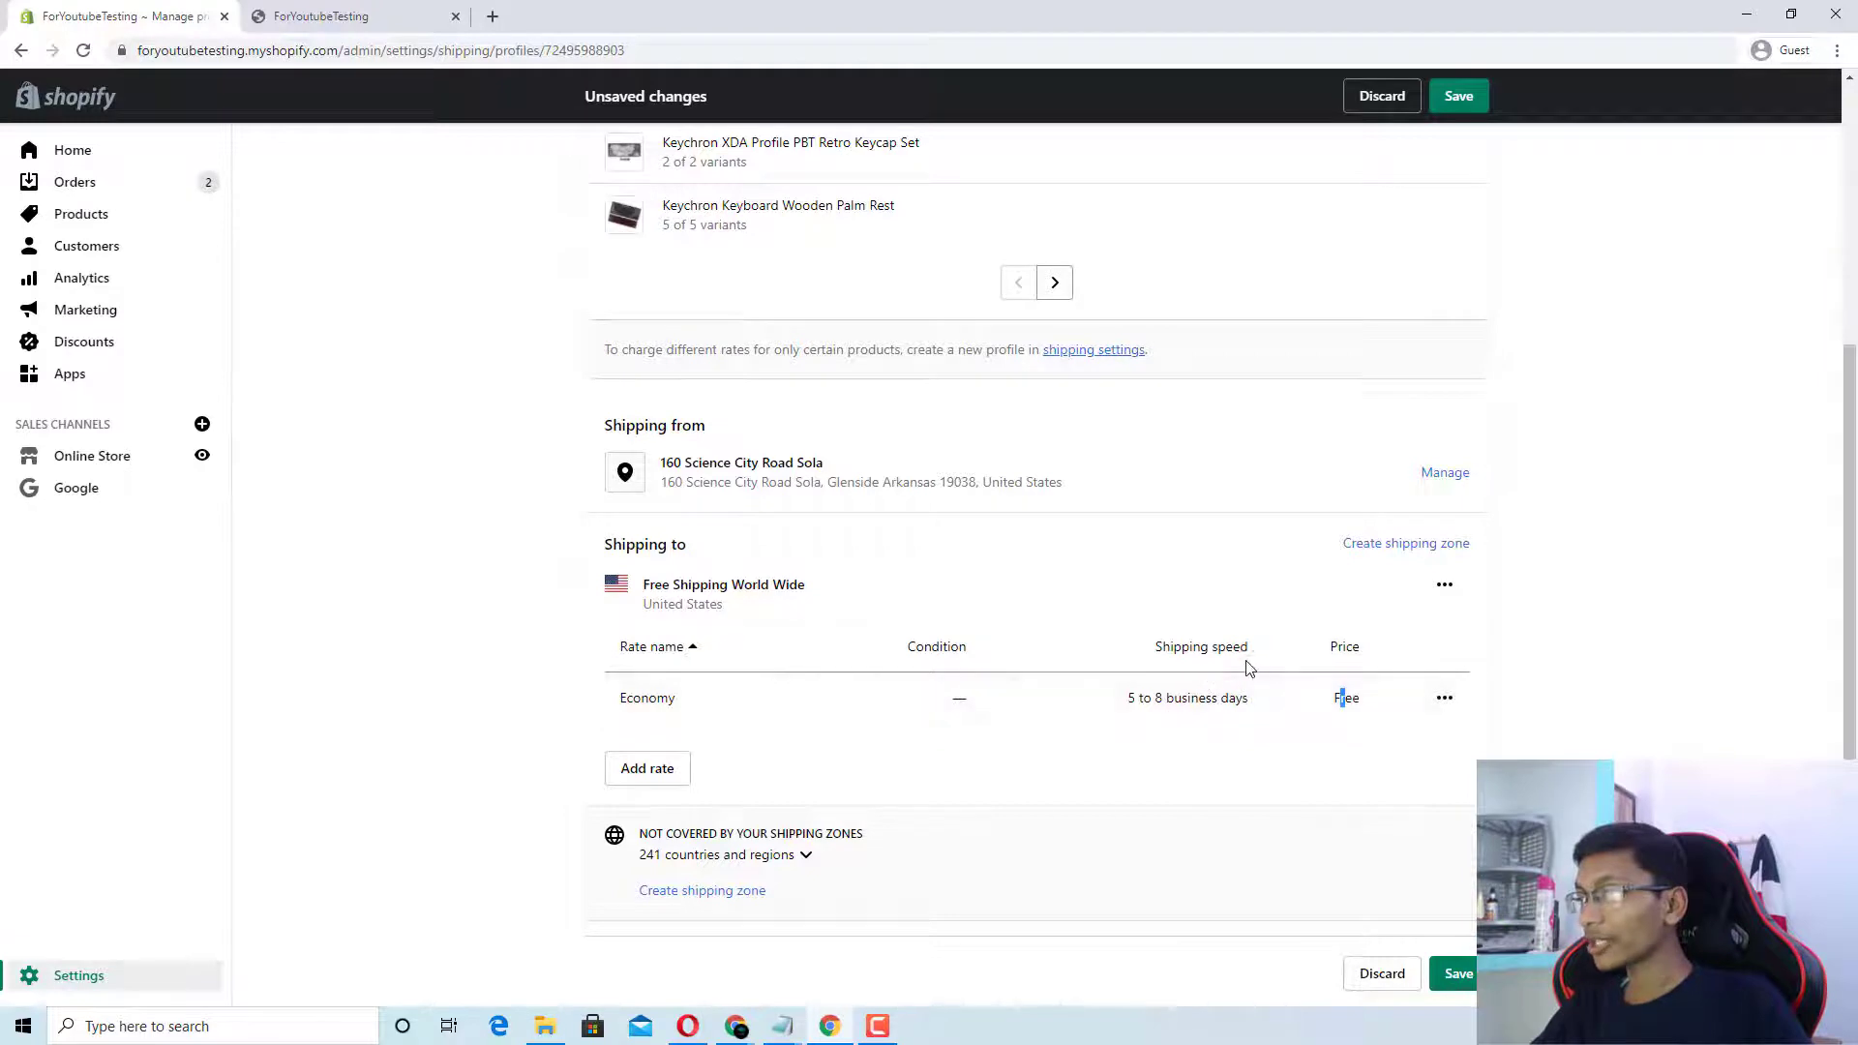
drag(1248, 647, 1195, 647)
drag(1128, 699, 1278, 733)
click(1198, 738)
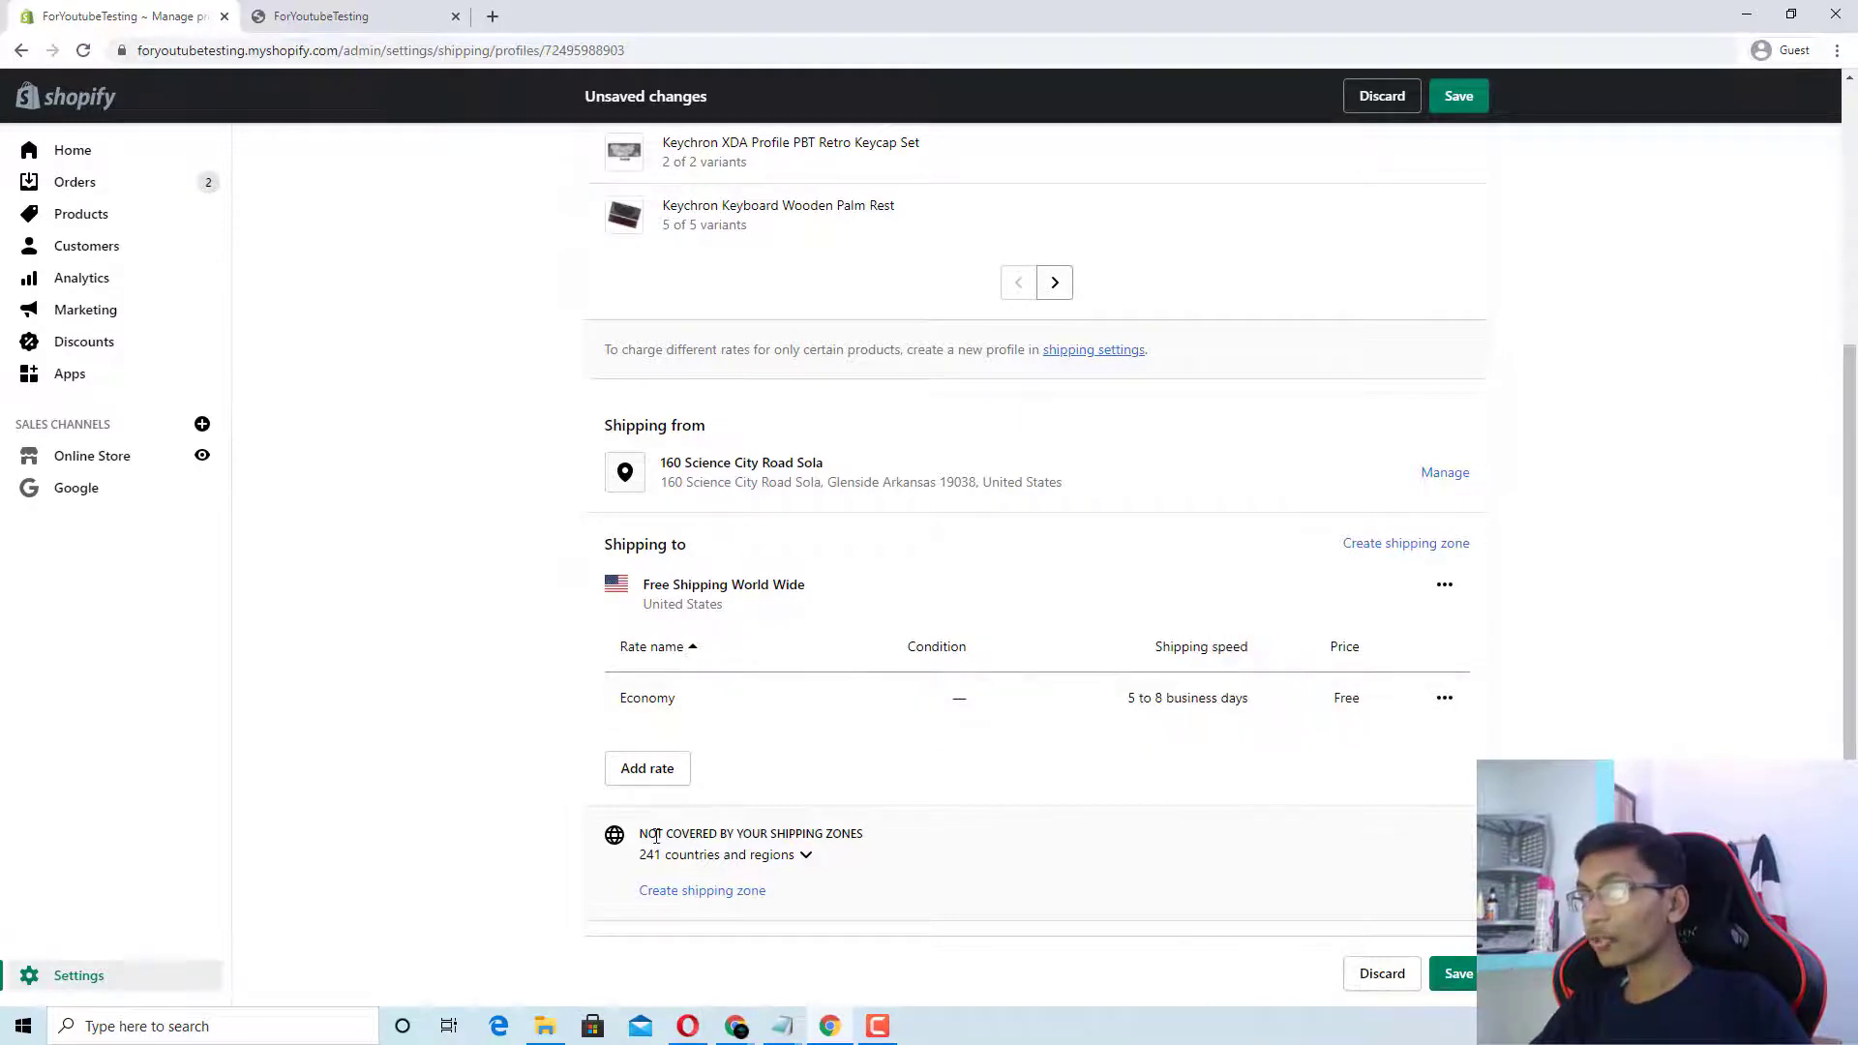
drag(641, 833, 815, 868)
click(676, 895)
Step: Create a Rest of world zone with a free Economy International rate, 6 to 18 business days
click(676, 892)
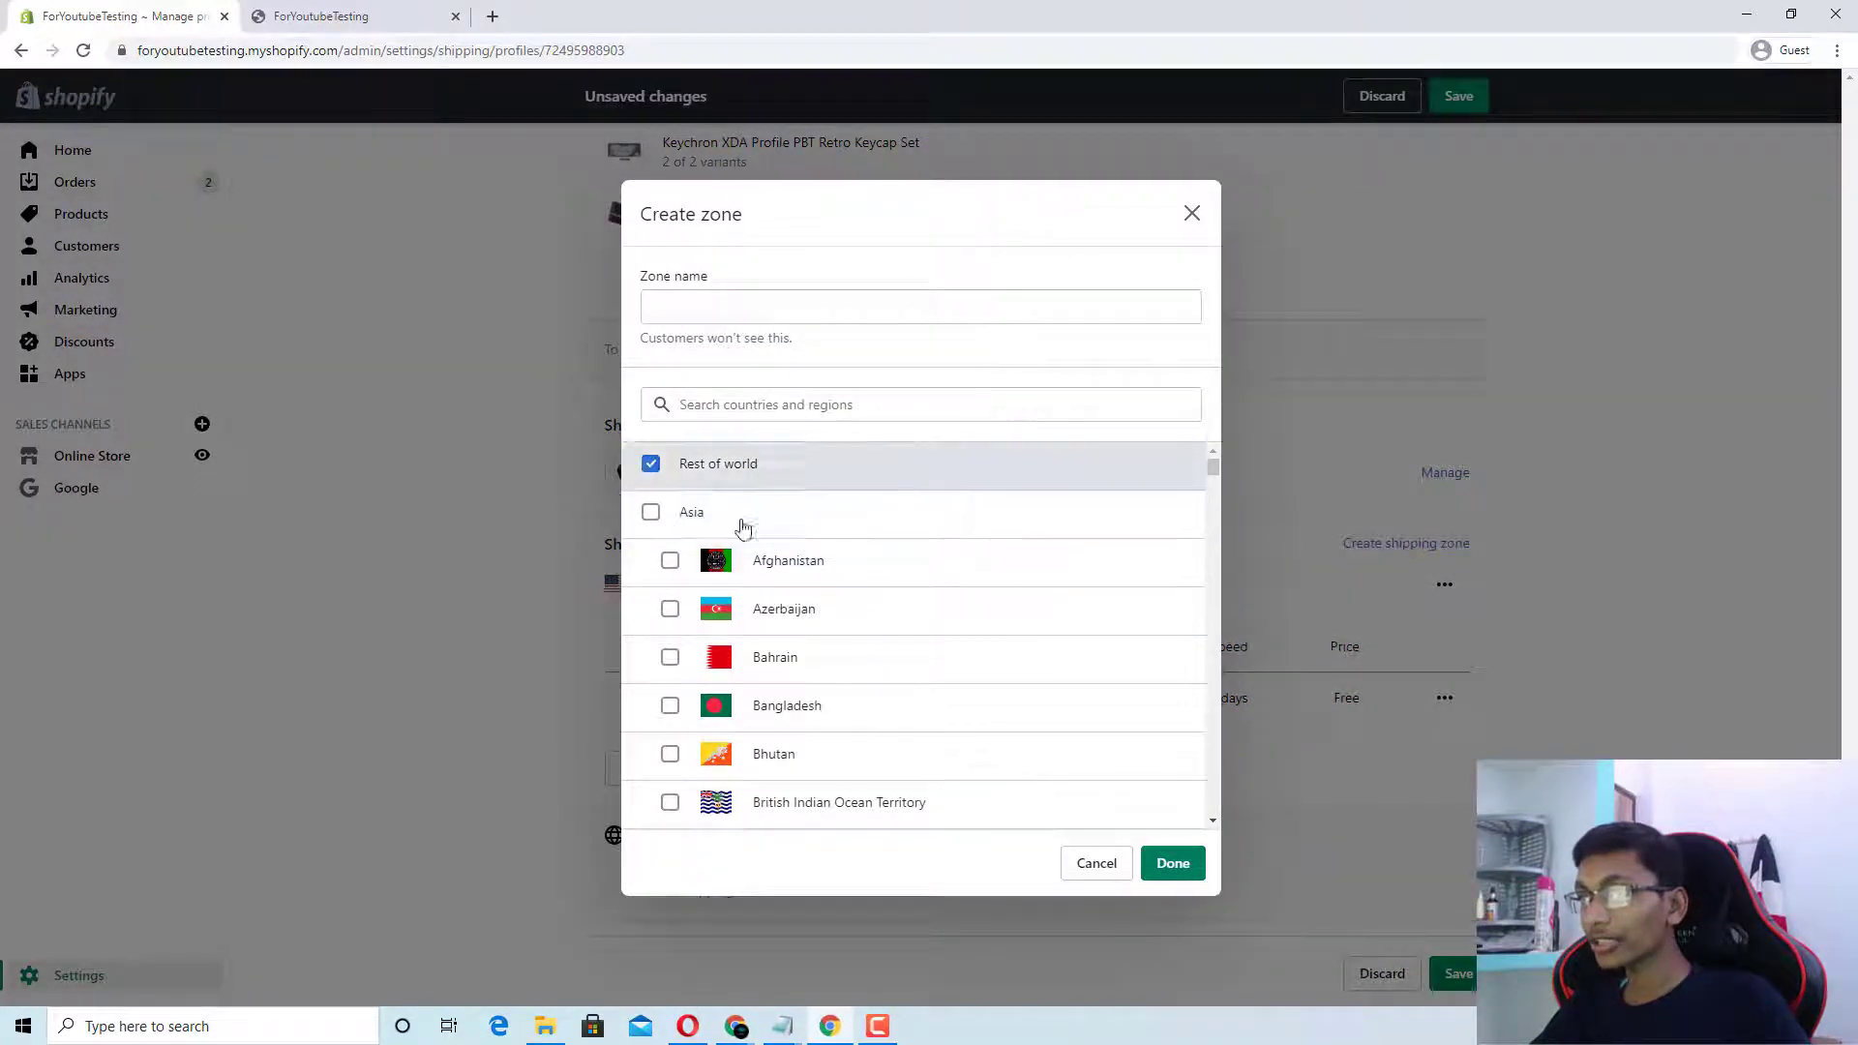
click(1174, 864)
scroll(739, 833, down, 1)
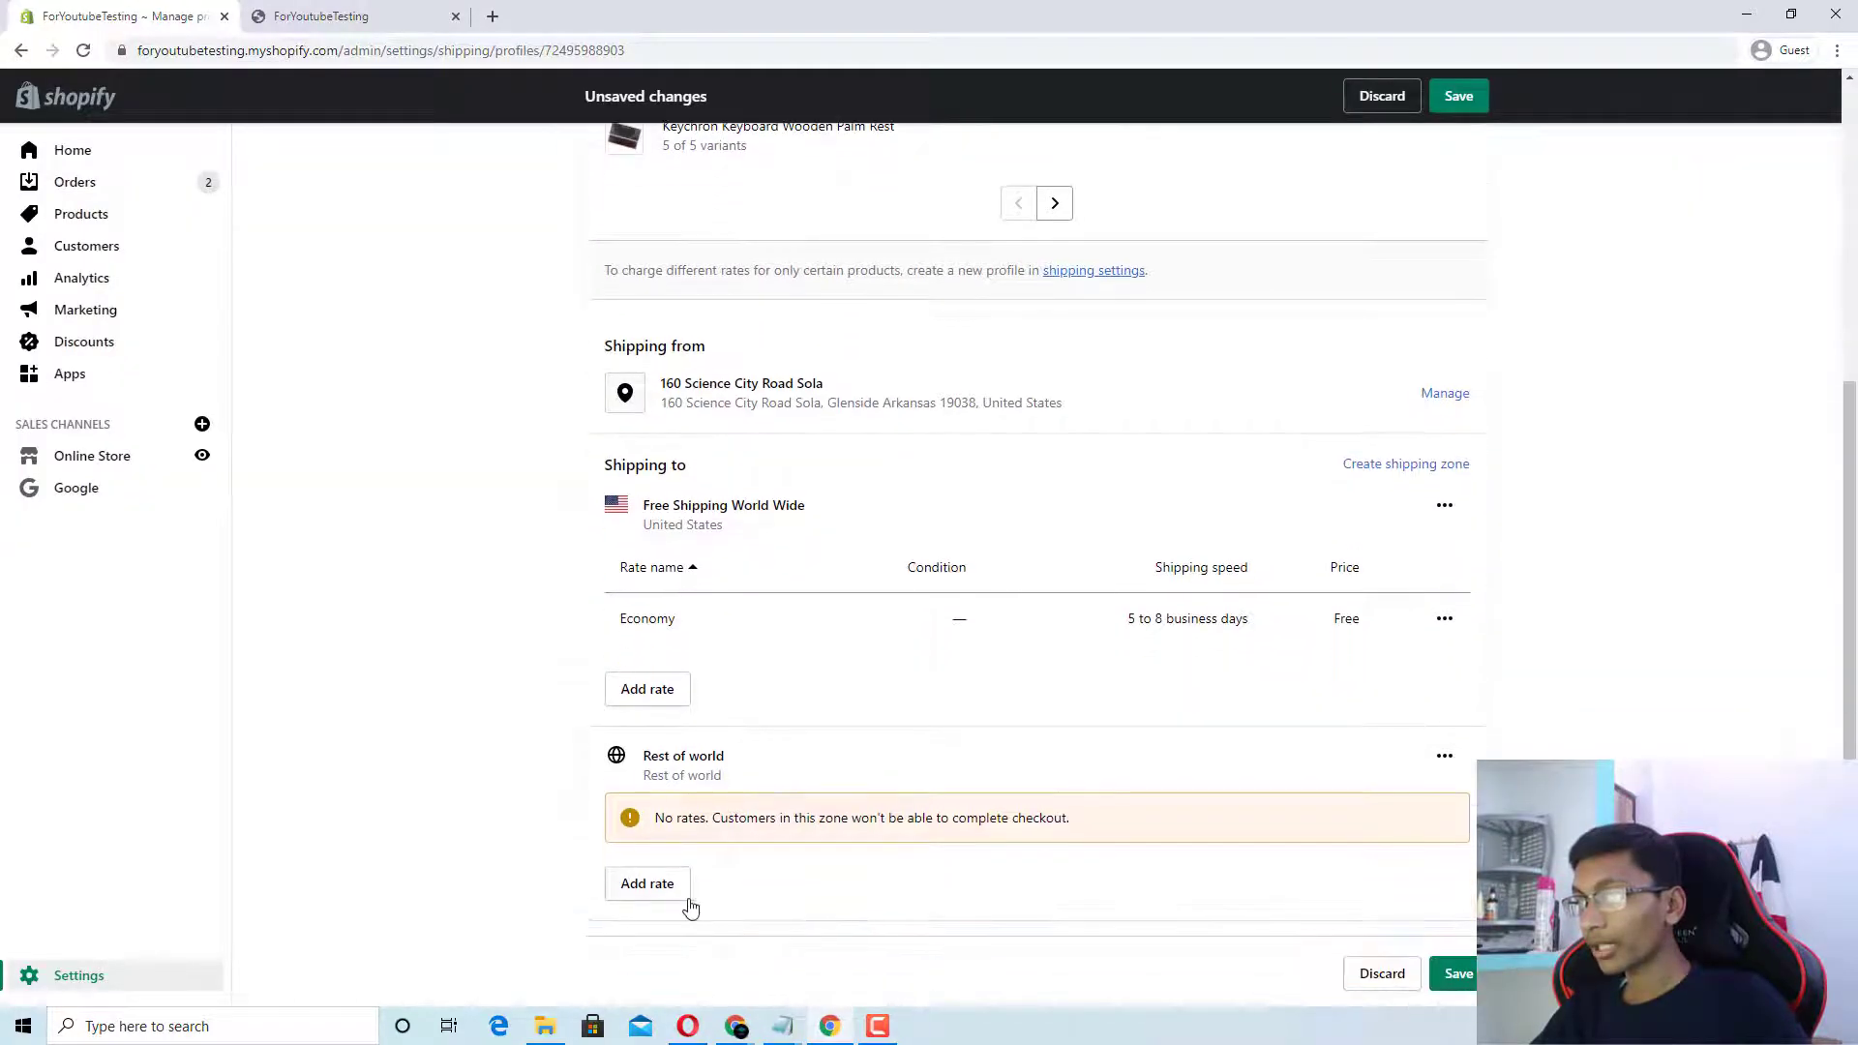
click(664, 896)
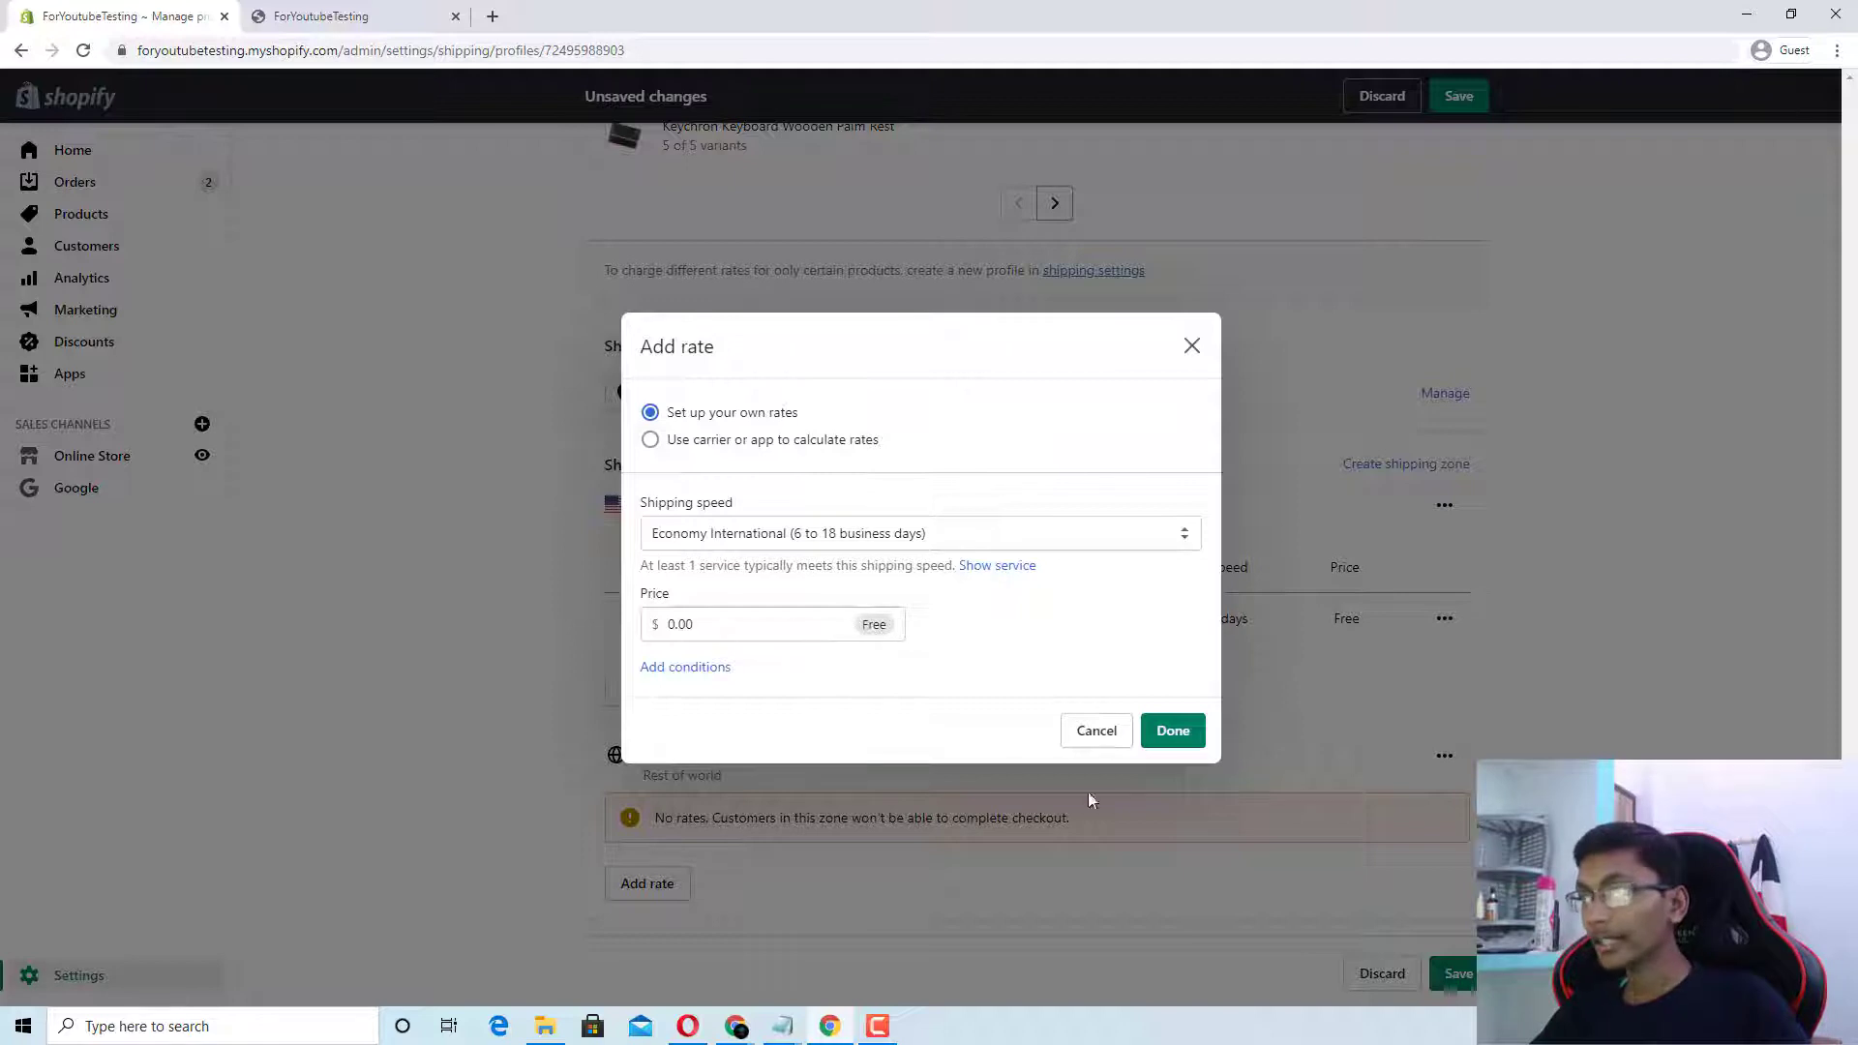
click(1169, 732)
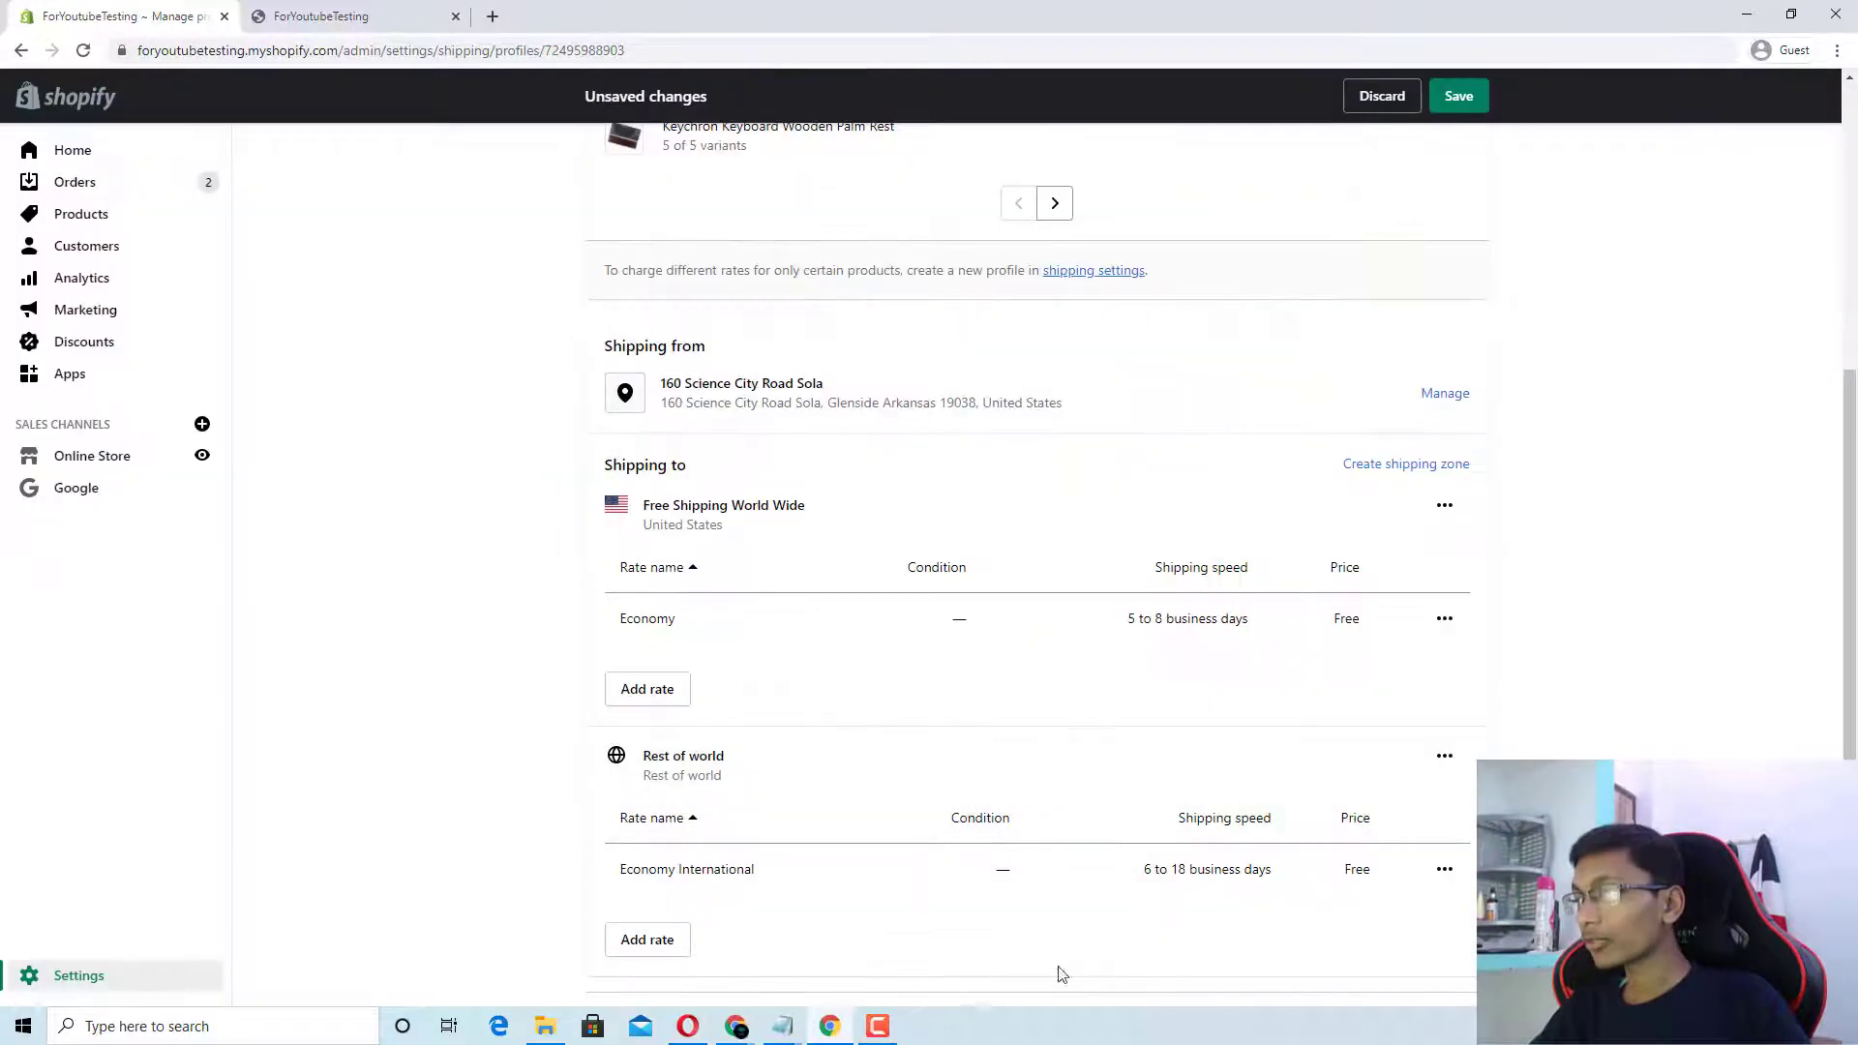
scroll(871, 871, down, 1)
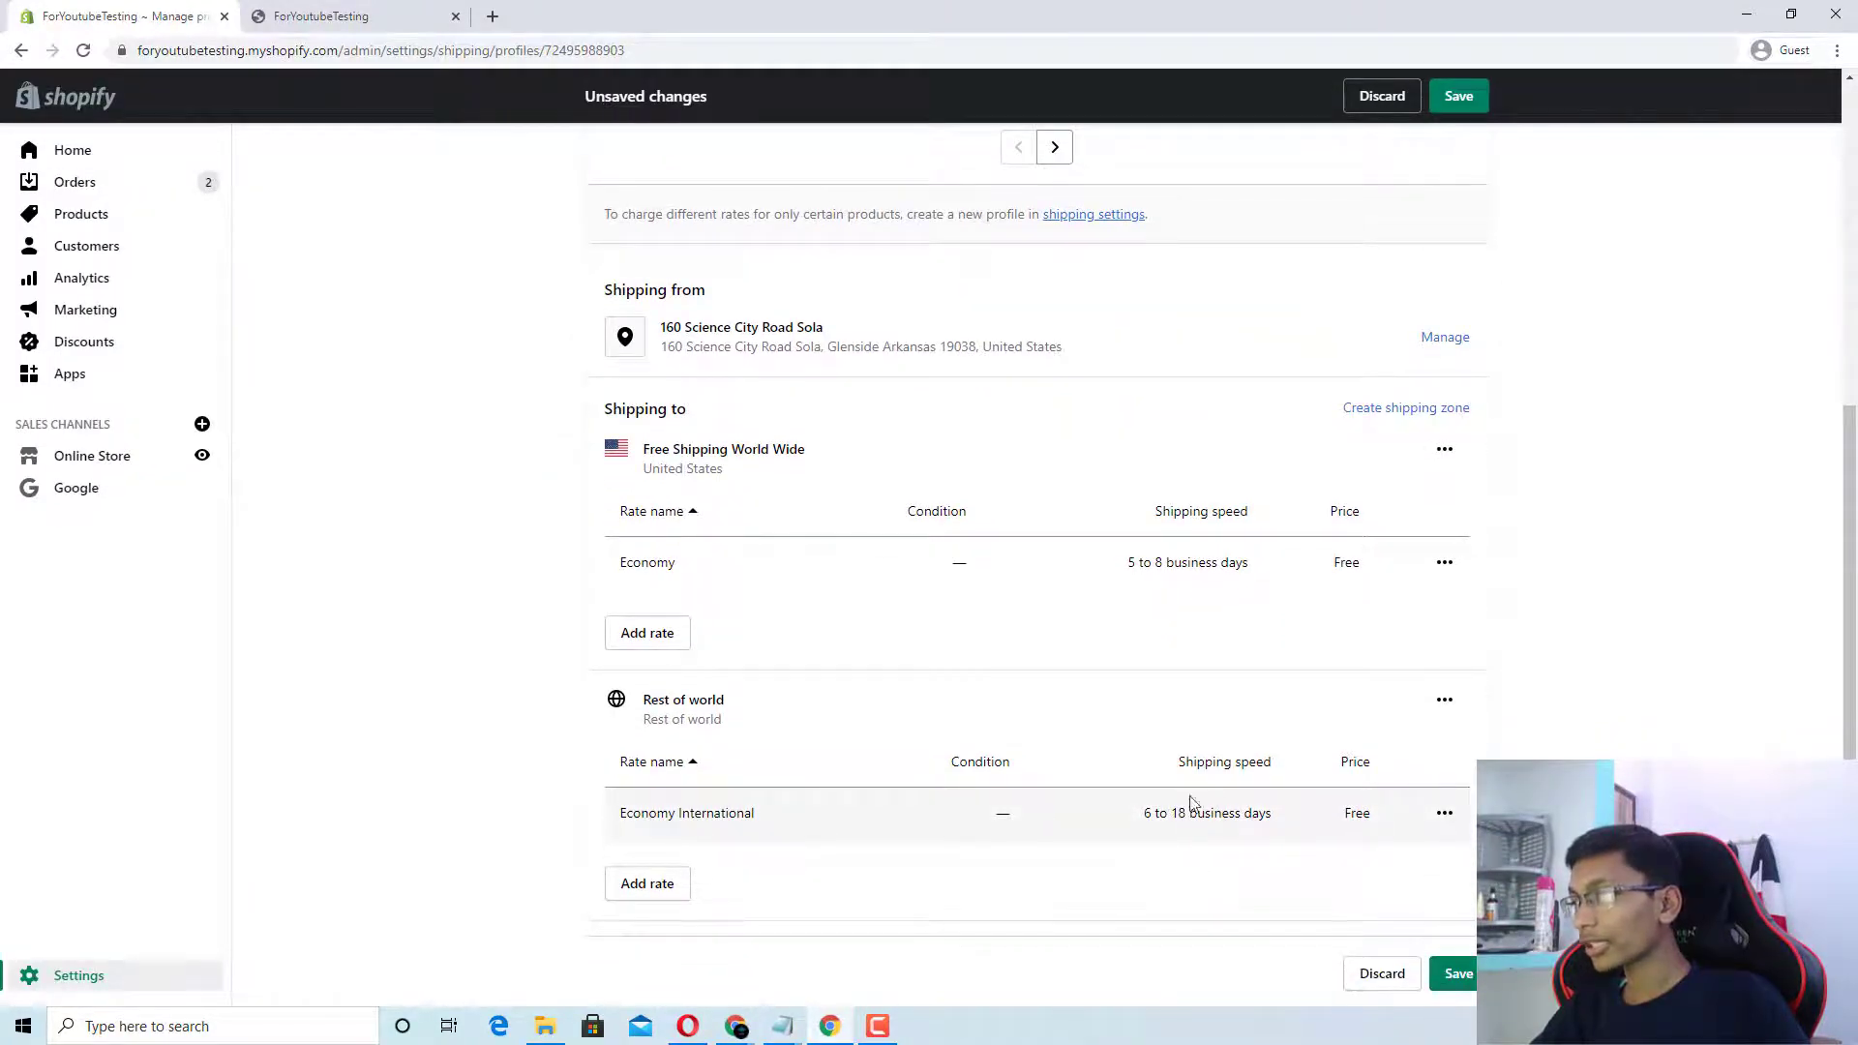
Step: Delete the Rest of world zone and save, keeping only Free Shipping World Wide
drag(644, 698, 733, 718)
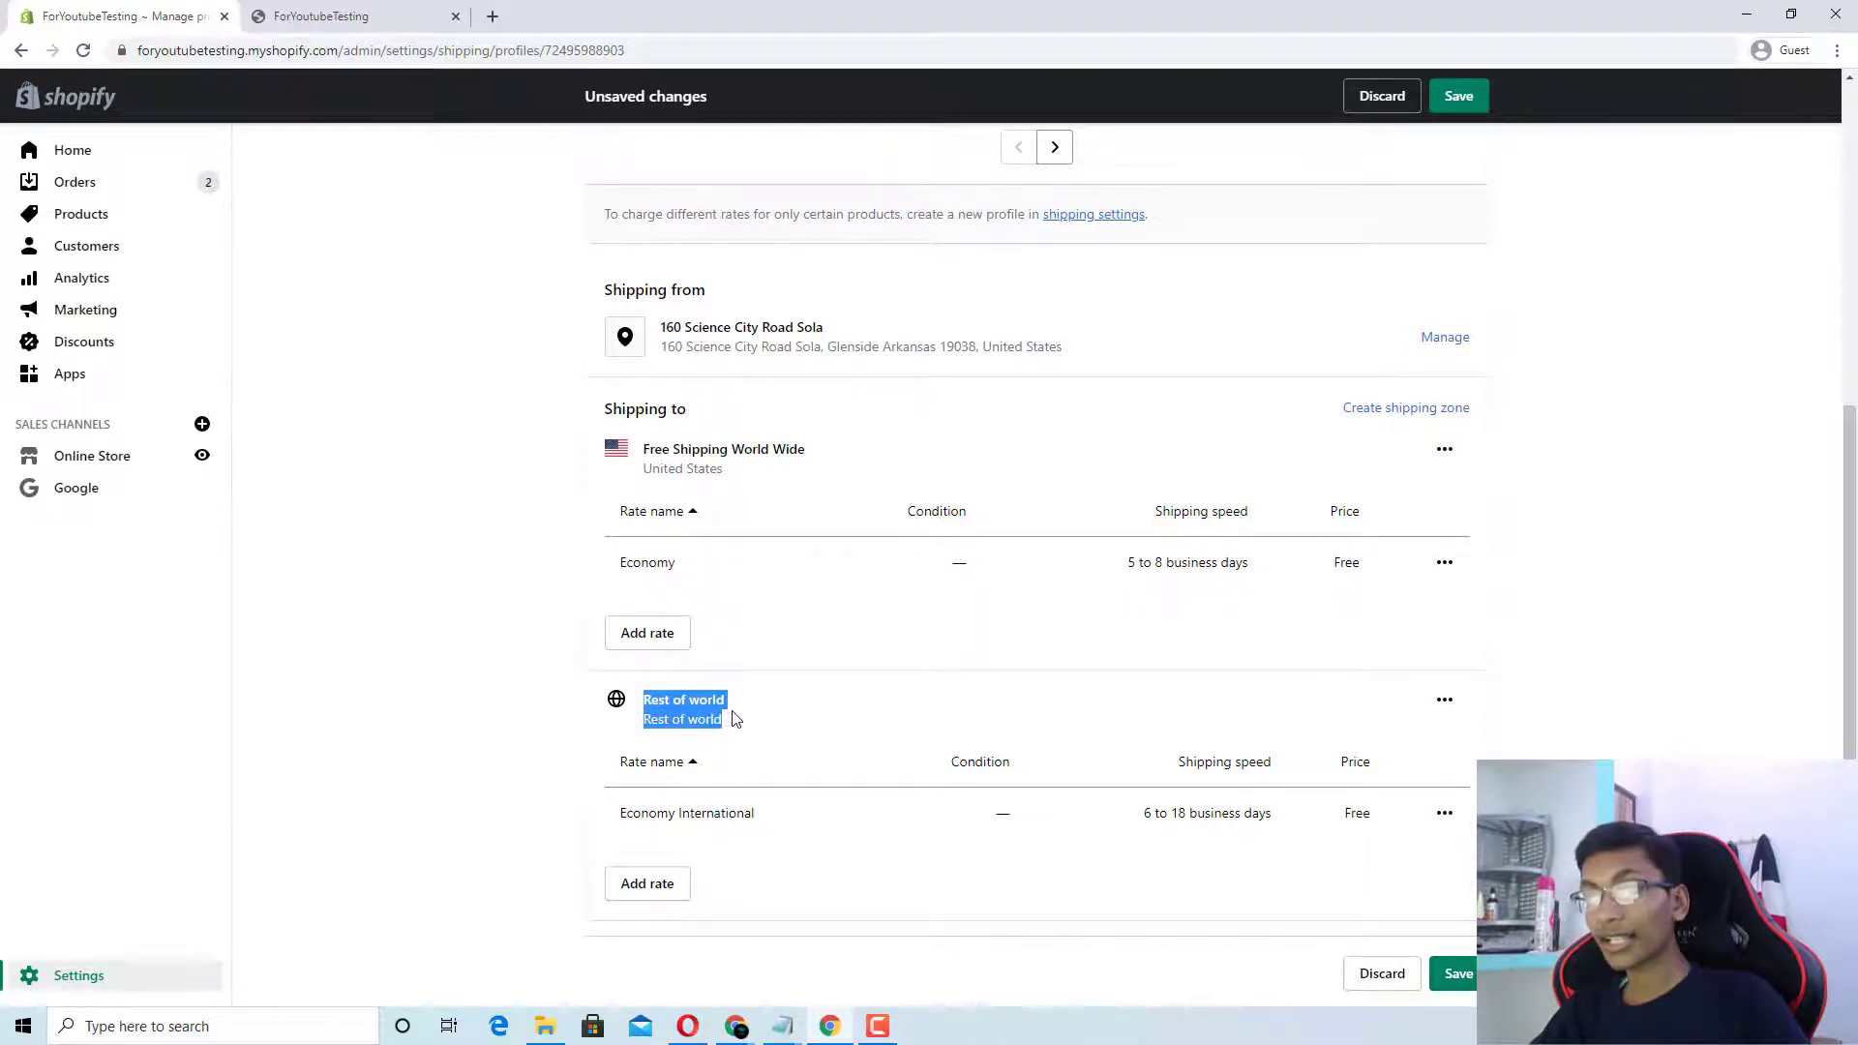
click(649, 448)
drag(648, 448, 821, 468)
click(824, 468)
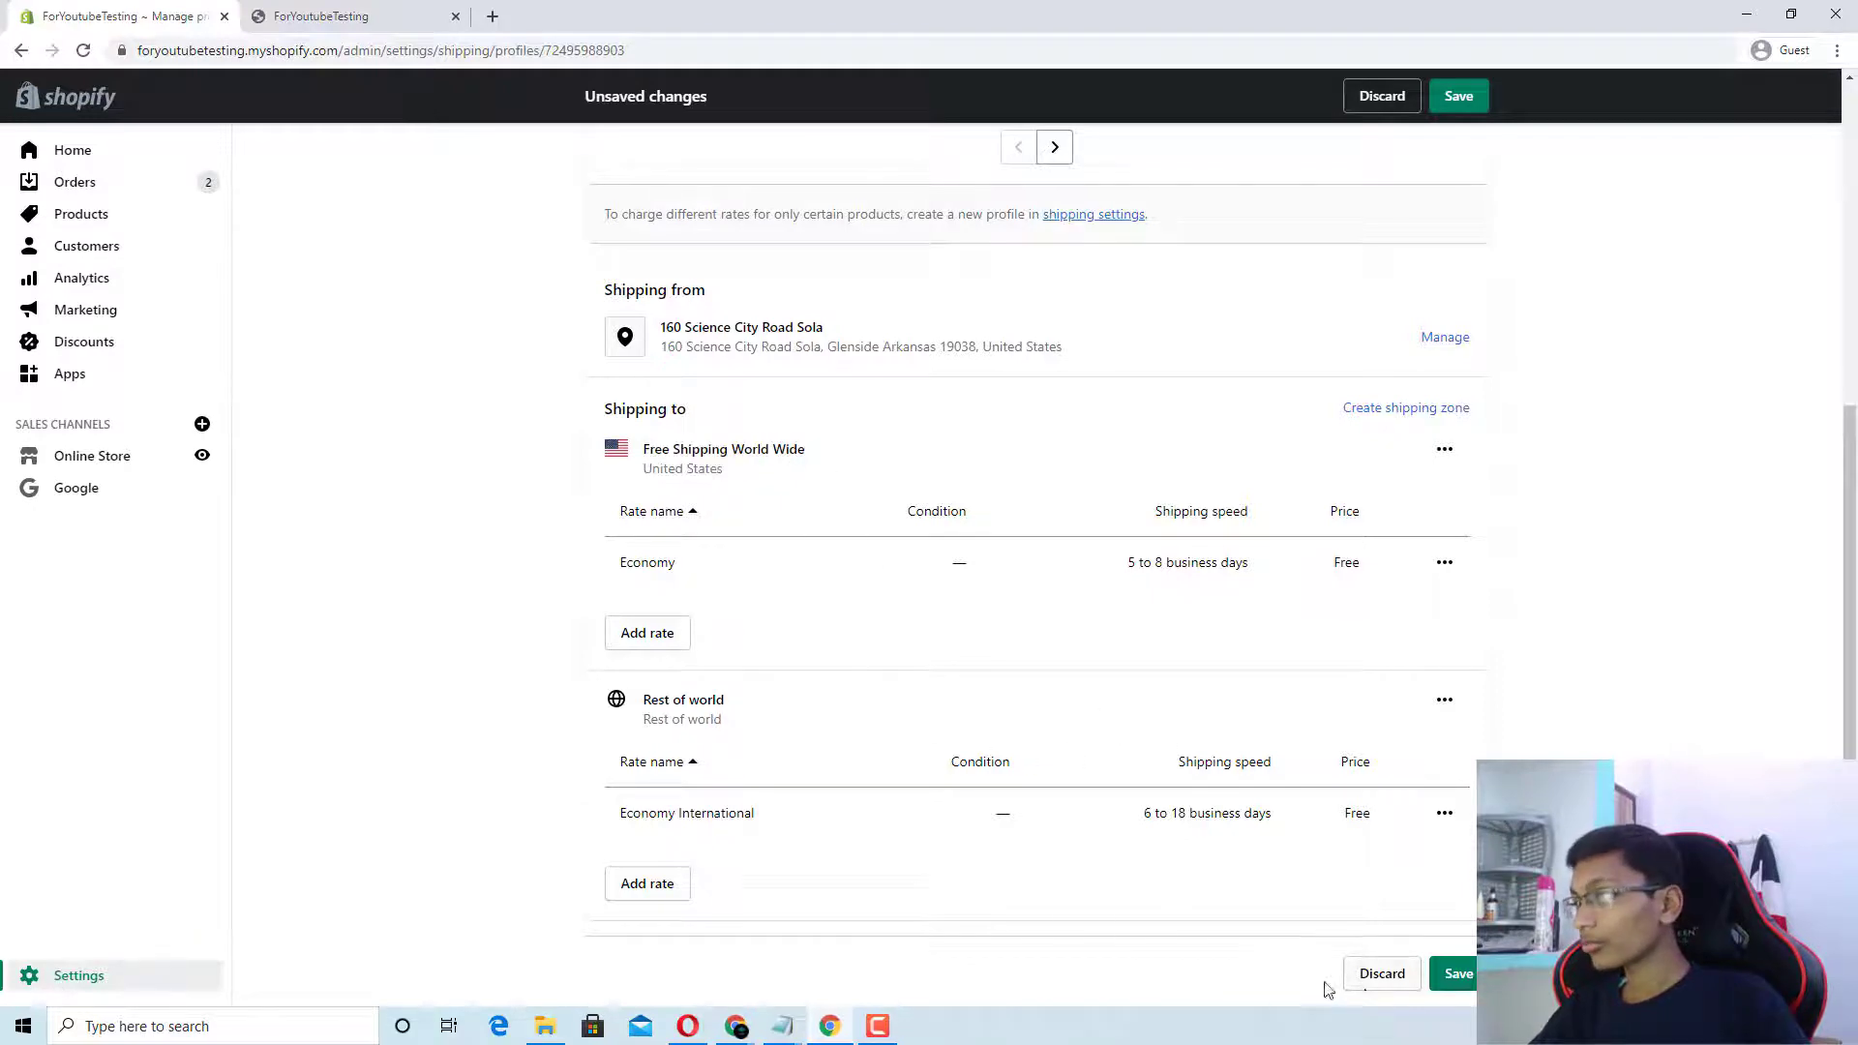
click(1444, 700)
click(1398, 786)
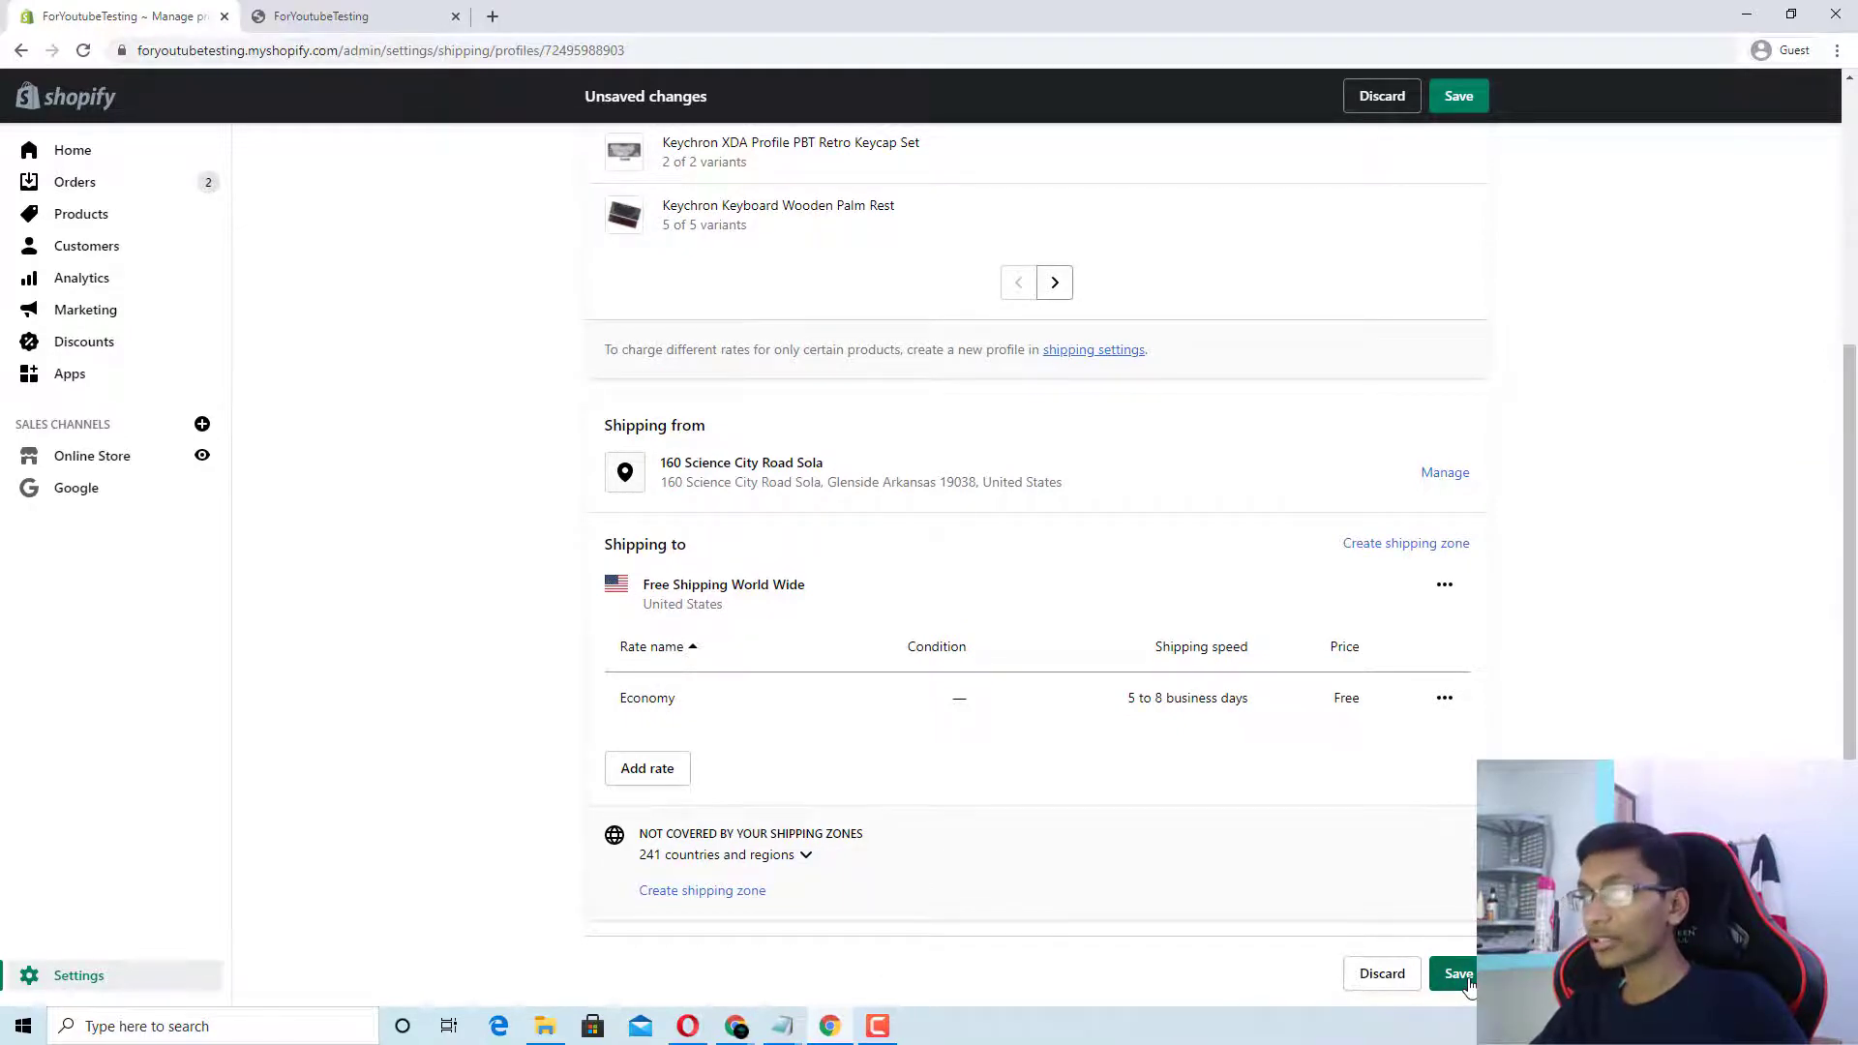
click(1458, 974)
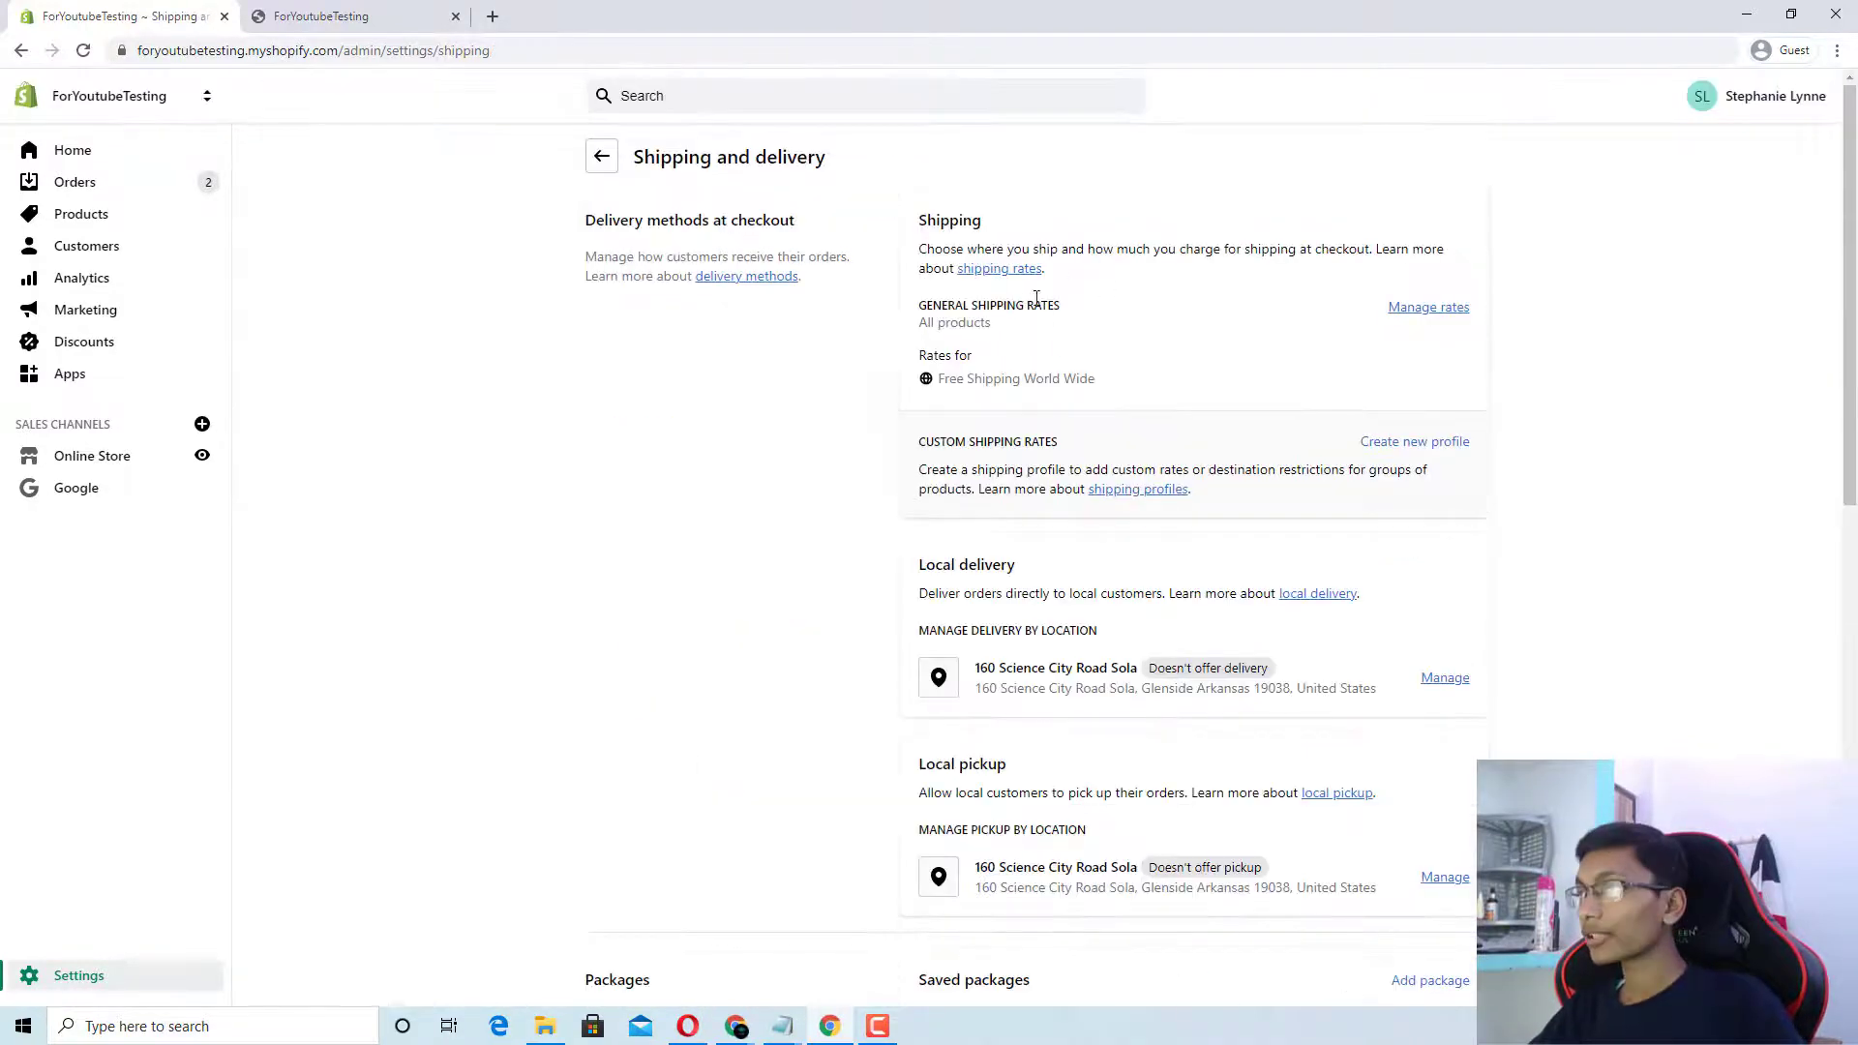
Step: Reload the storefront, add the Keychron K4 Keycap Set to the cart, and go to checkout
click(310, 17)
click(83, 51)
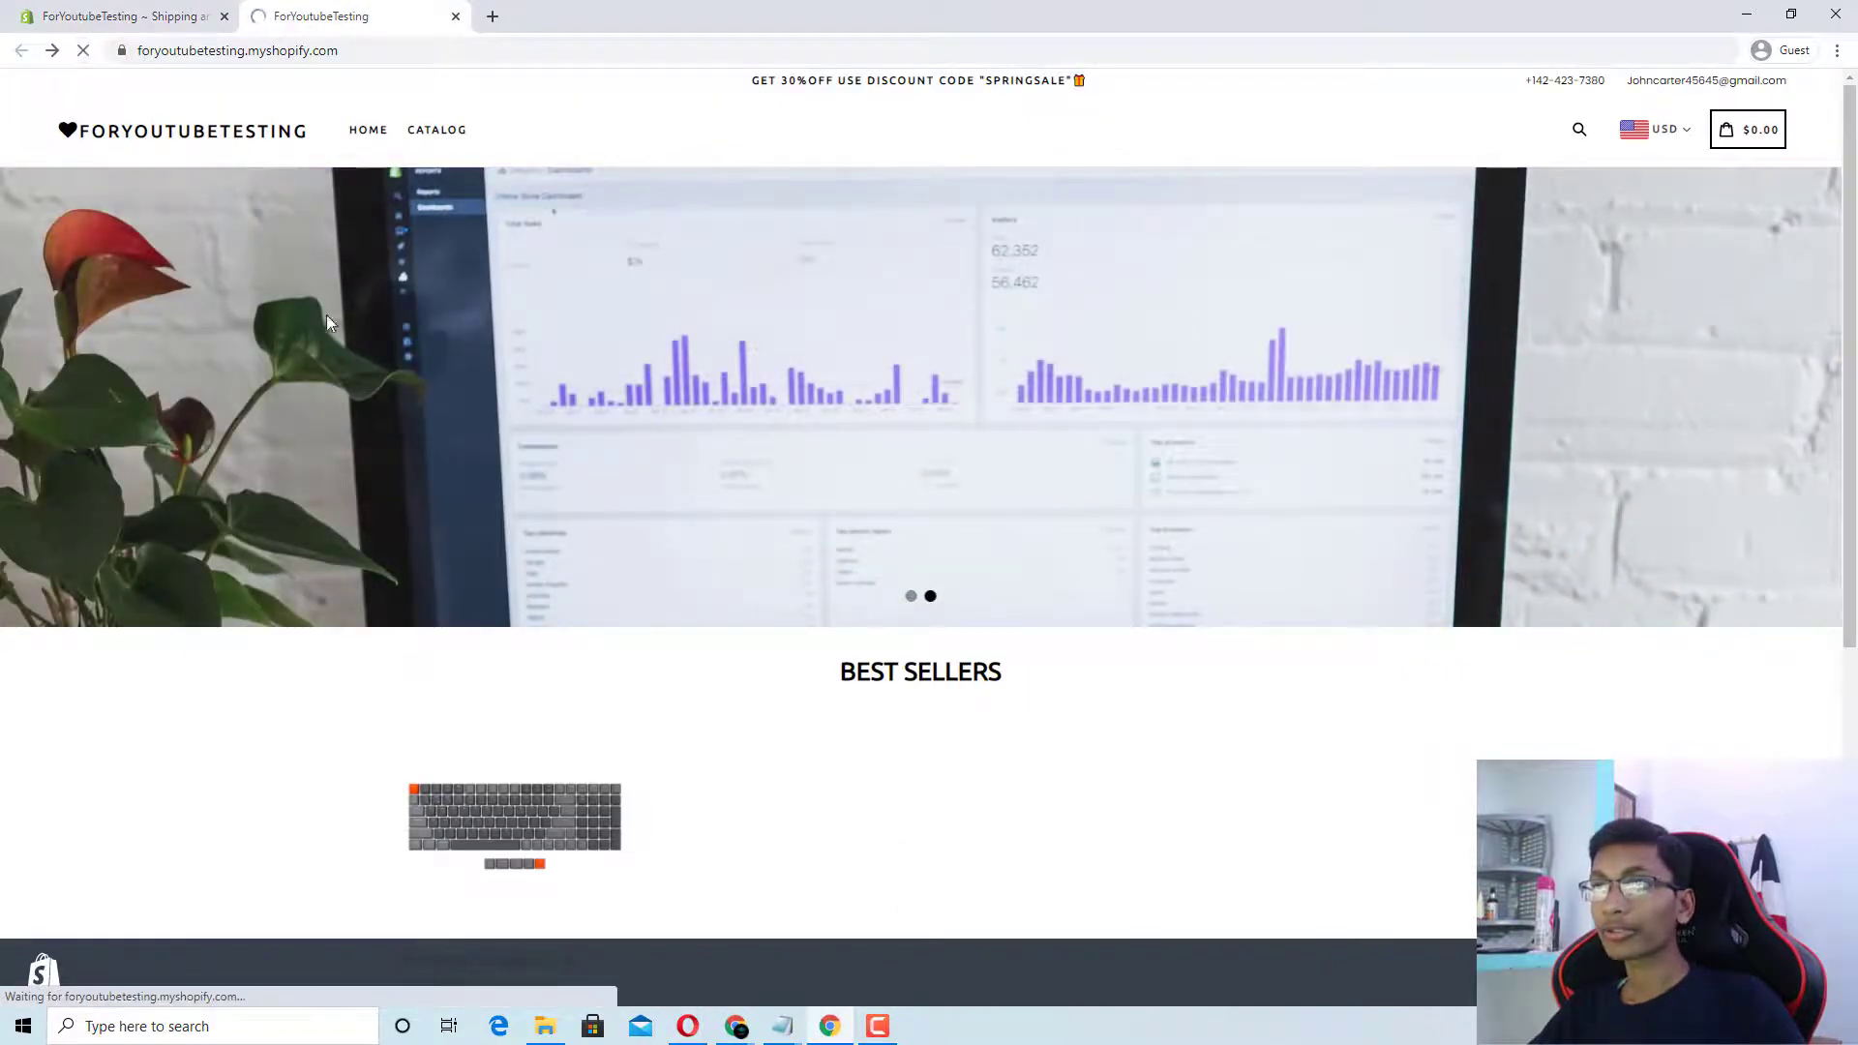
scroll(319, 303, down, 6)
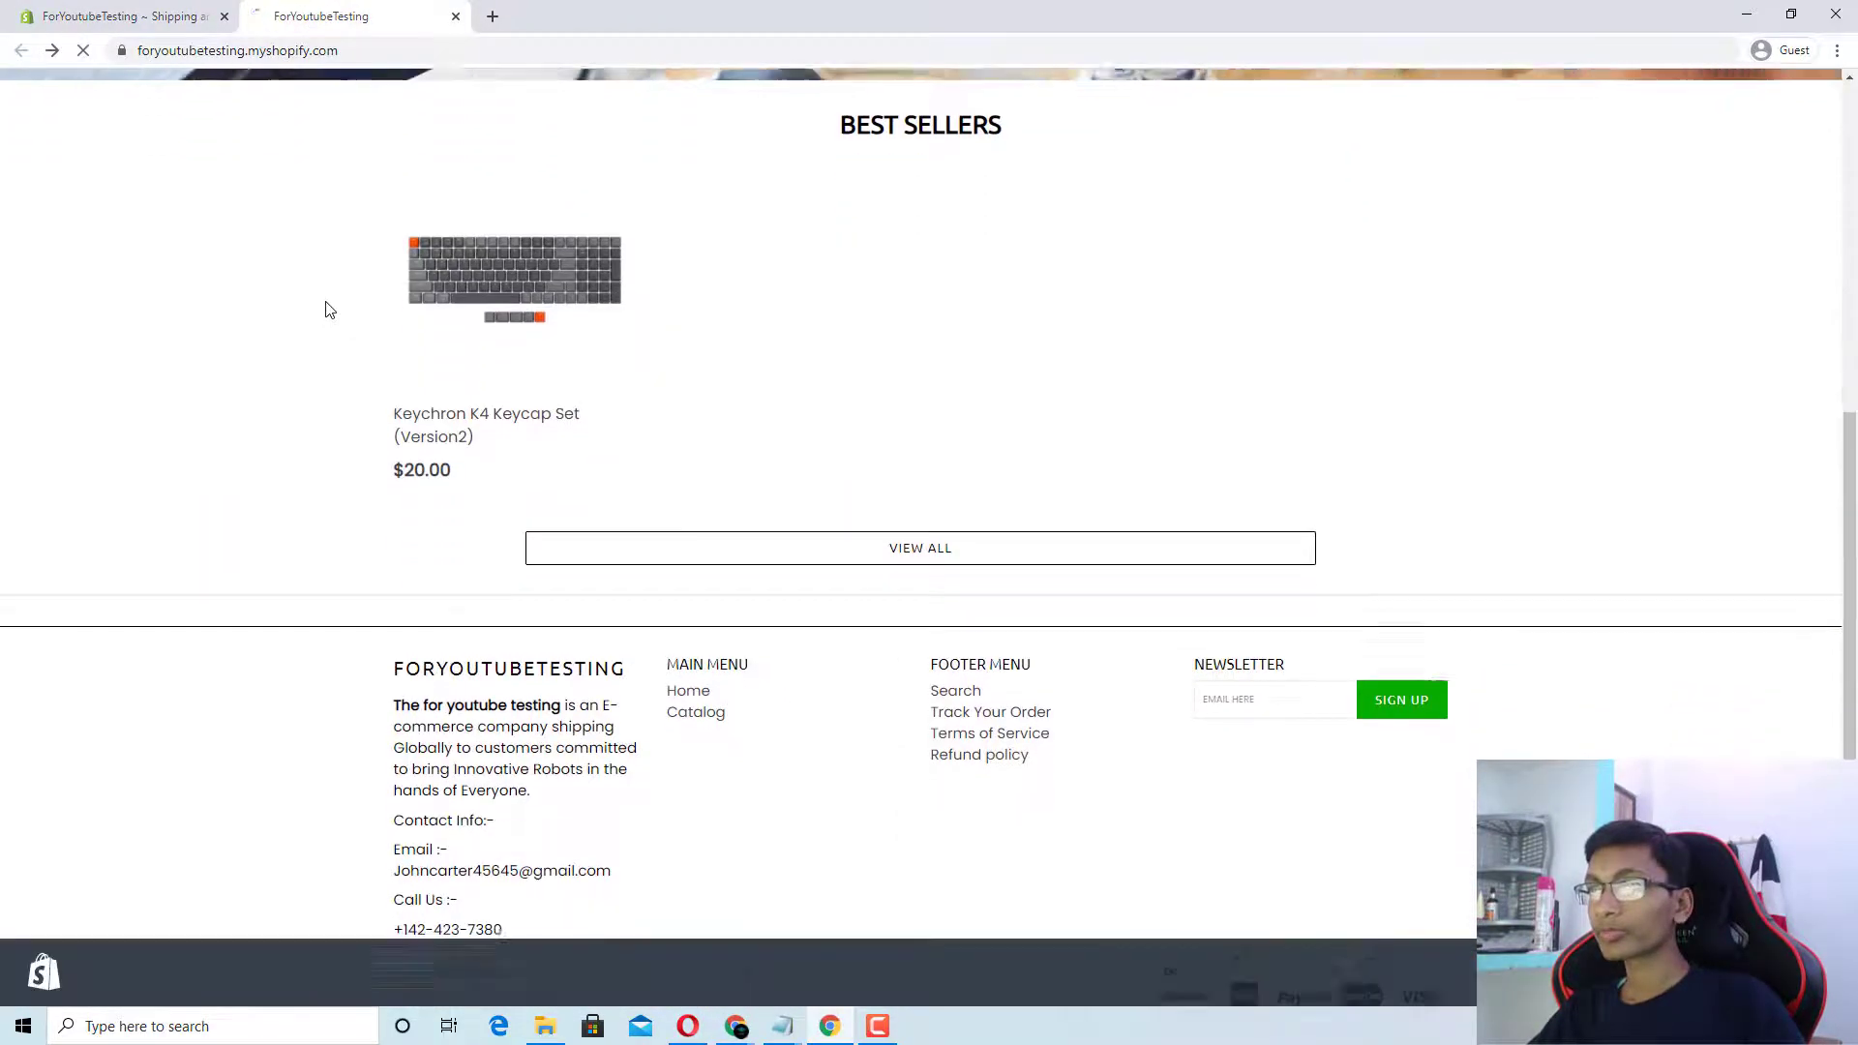
click(481, 252)
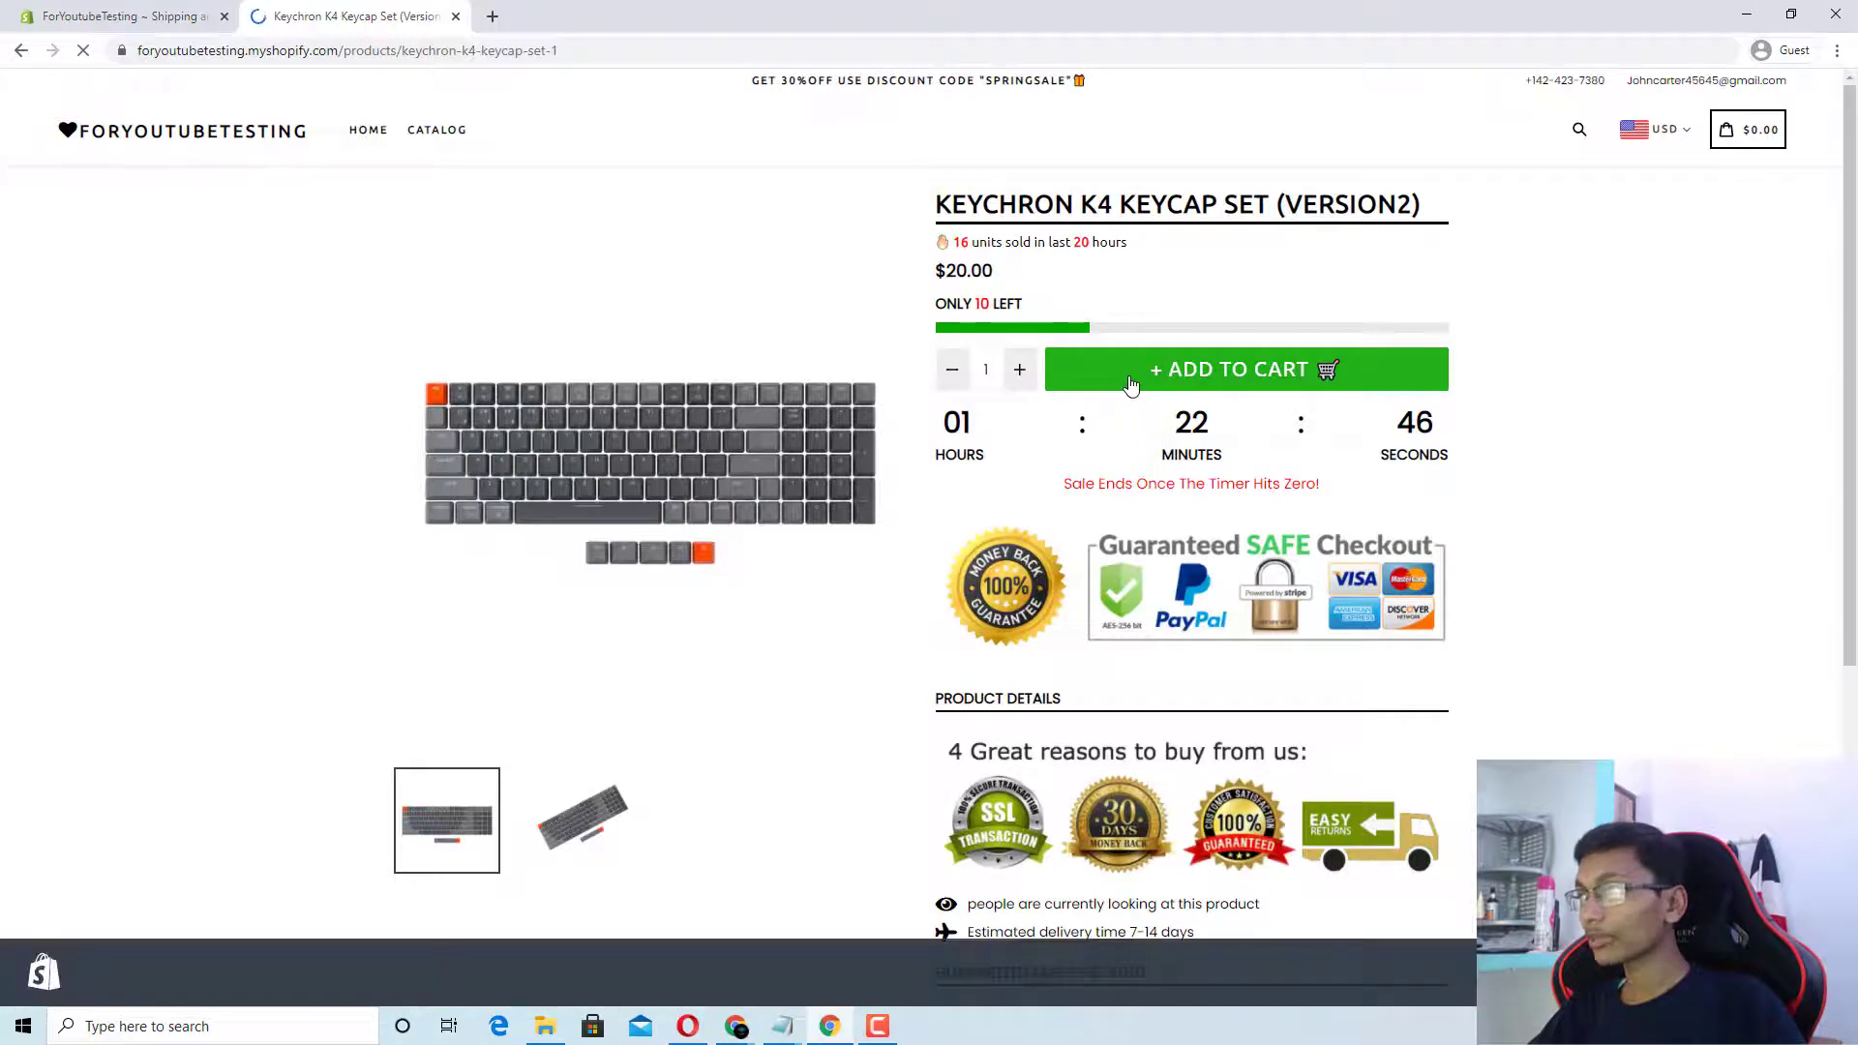
click(1128, 386)
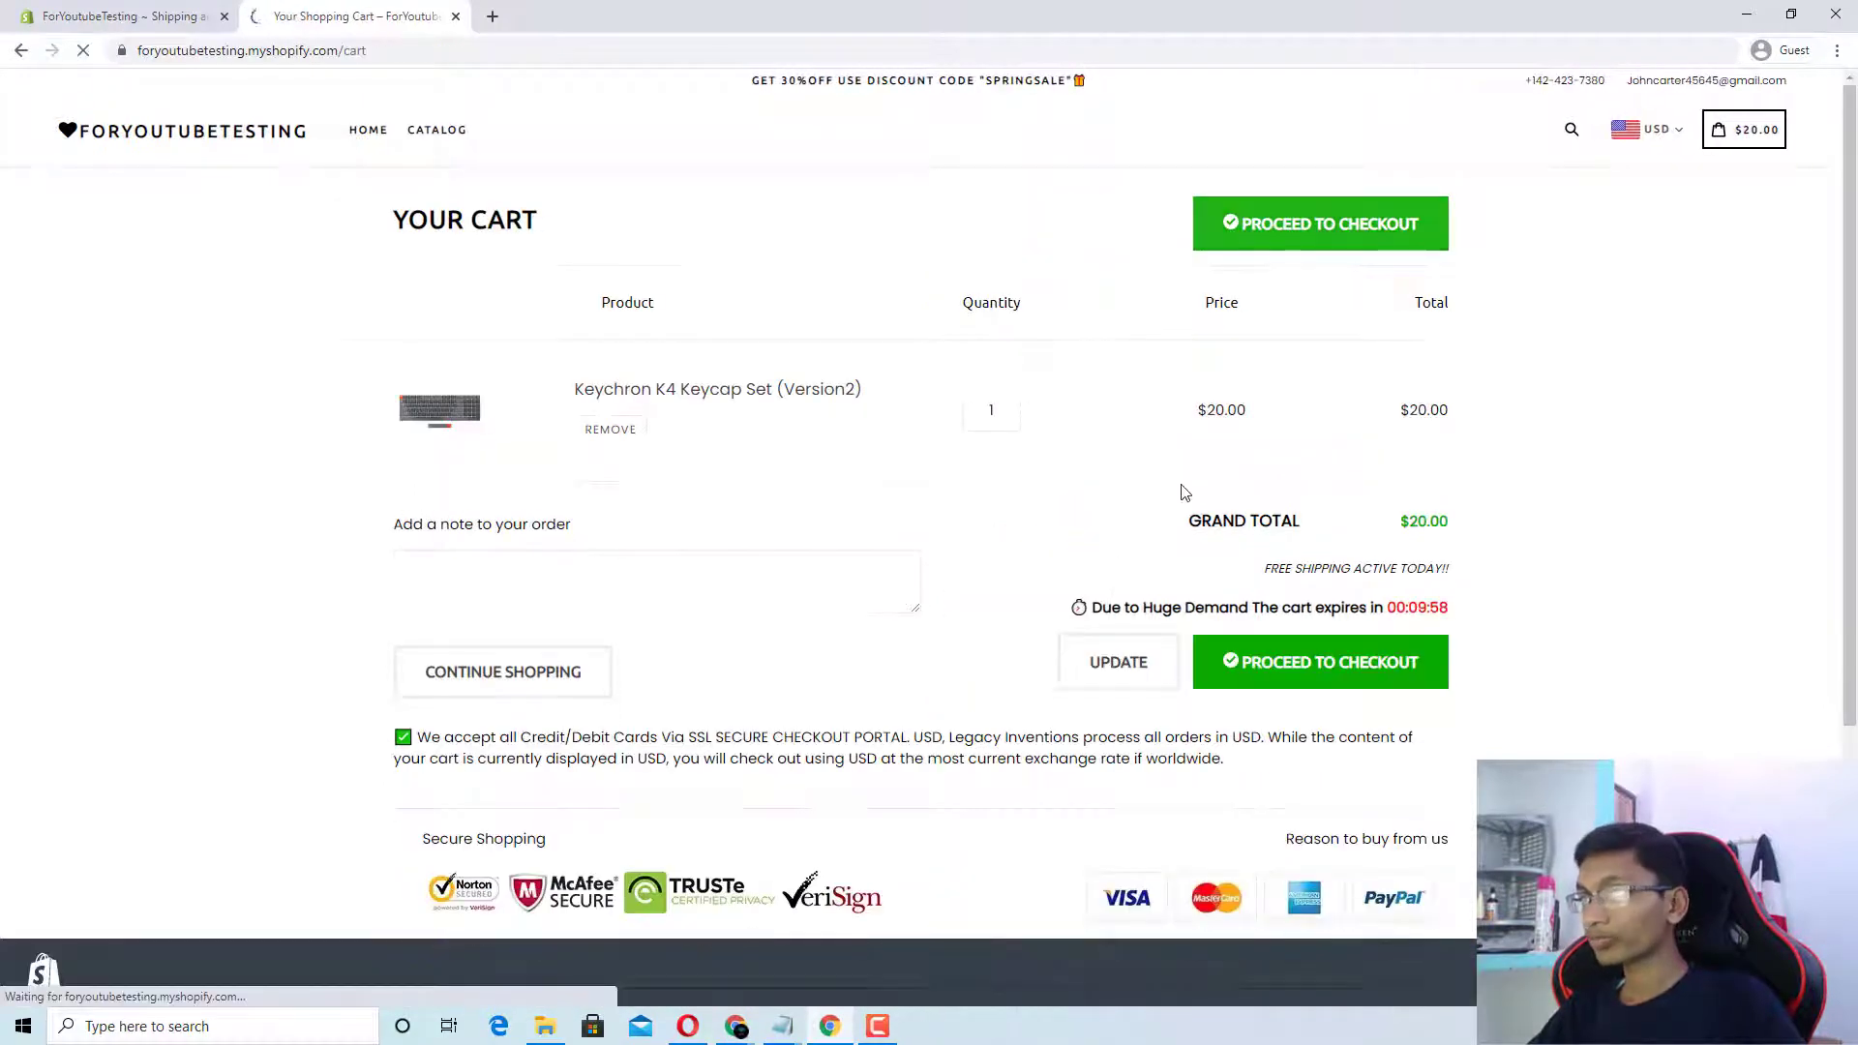
click(1219, 641)
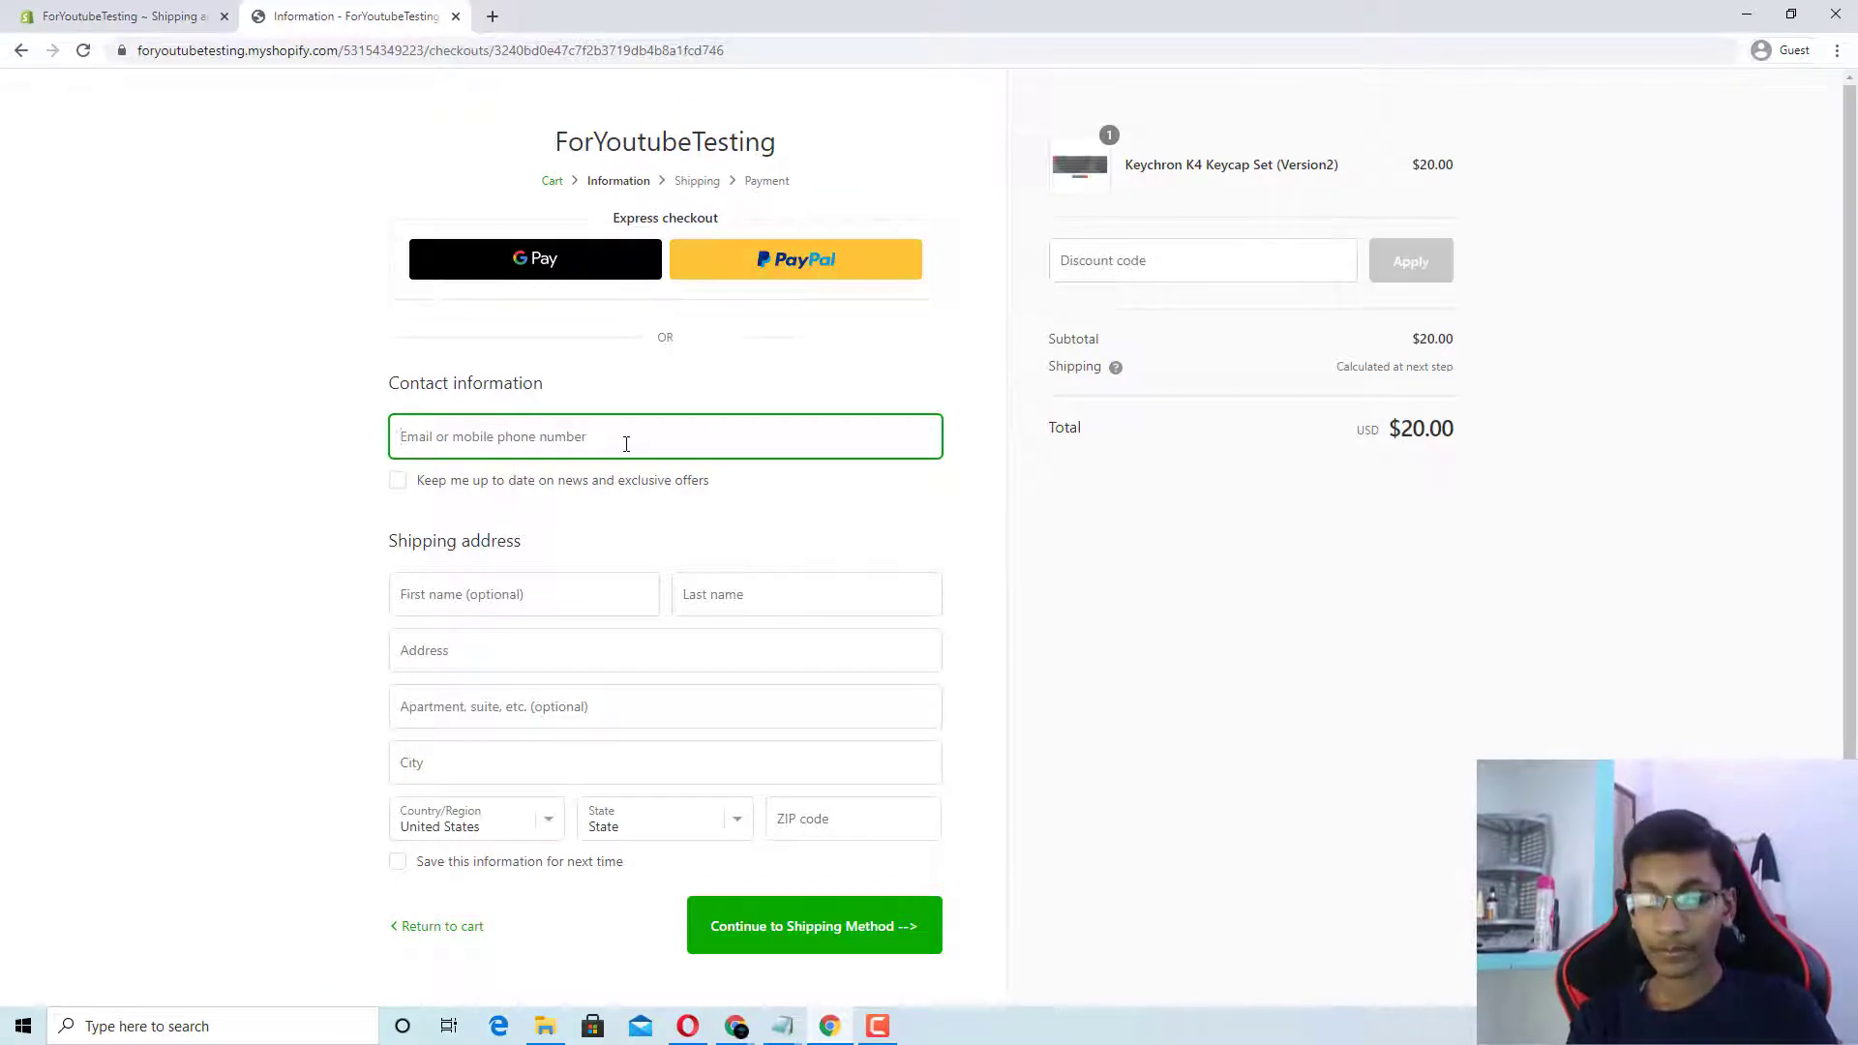
Step: Fill in the customer's e-mail, last name and suggested shipping address, then continue to shipping
key(Tab)
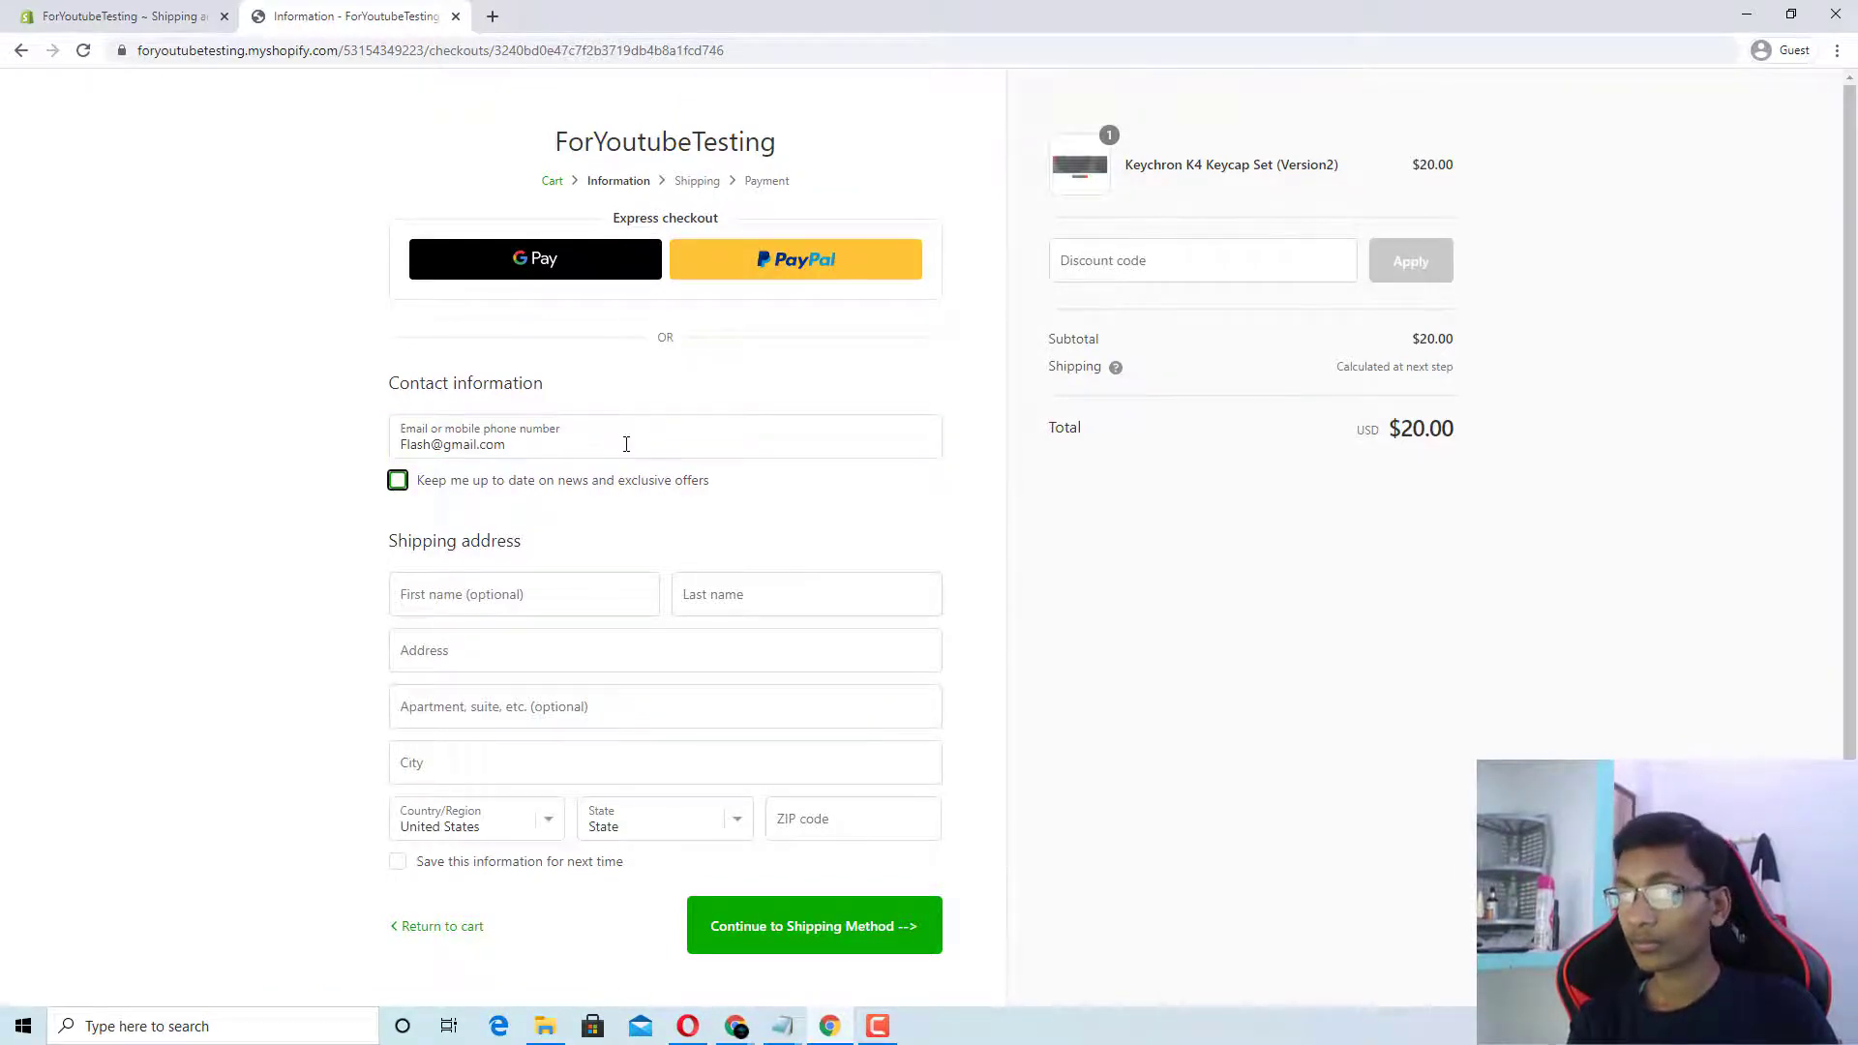
key(Return)
key(Tab)
key(BackSpace)
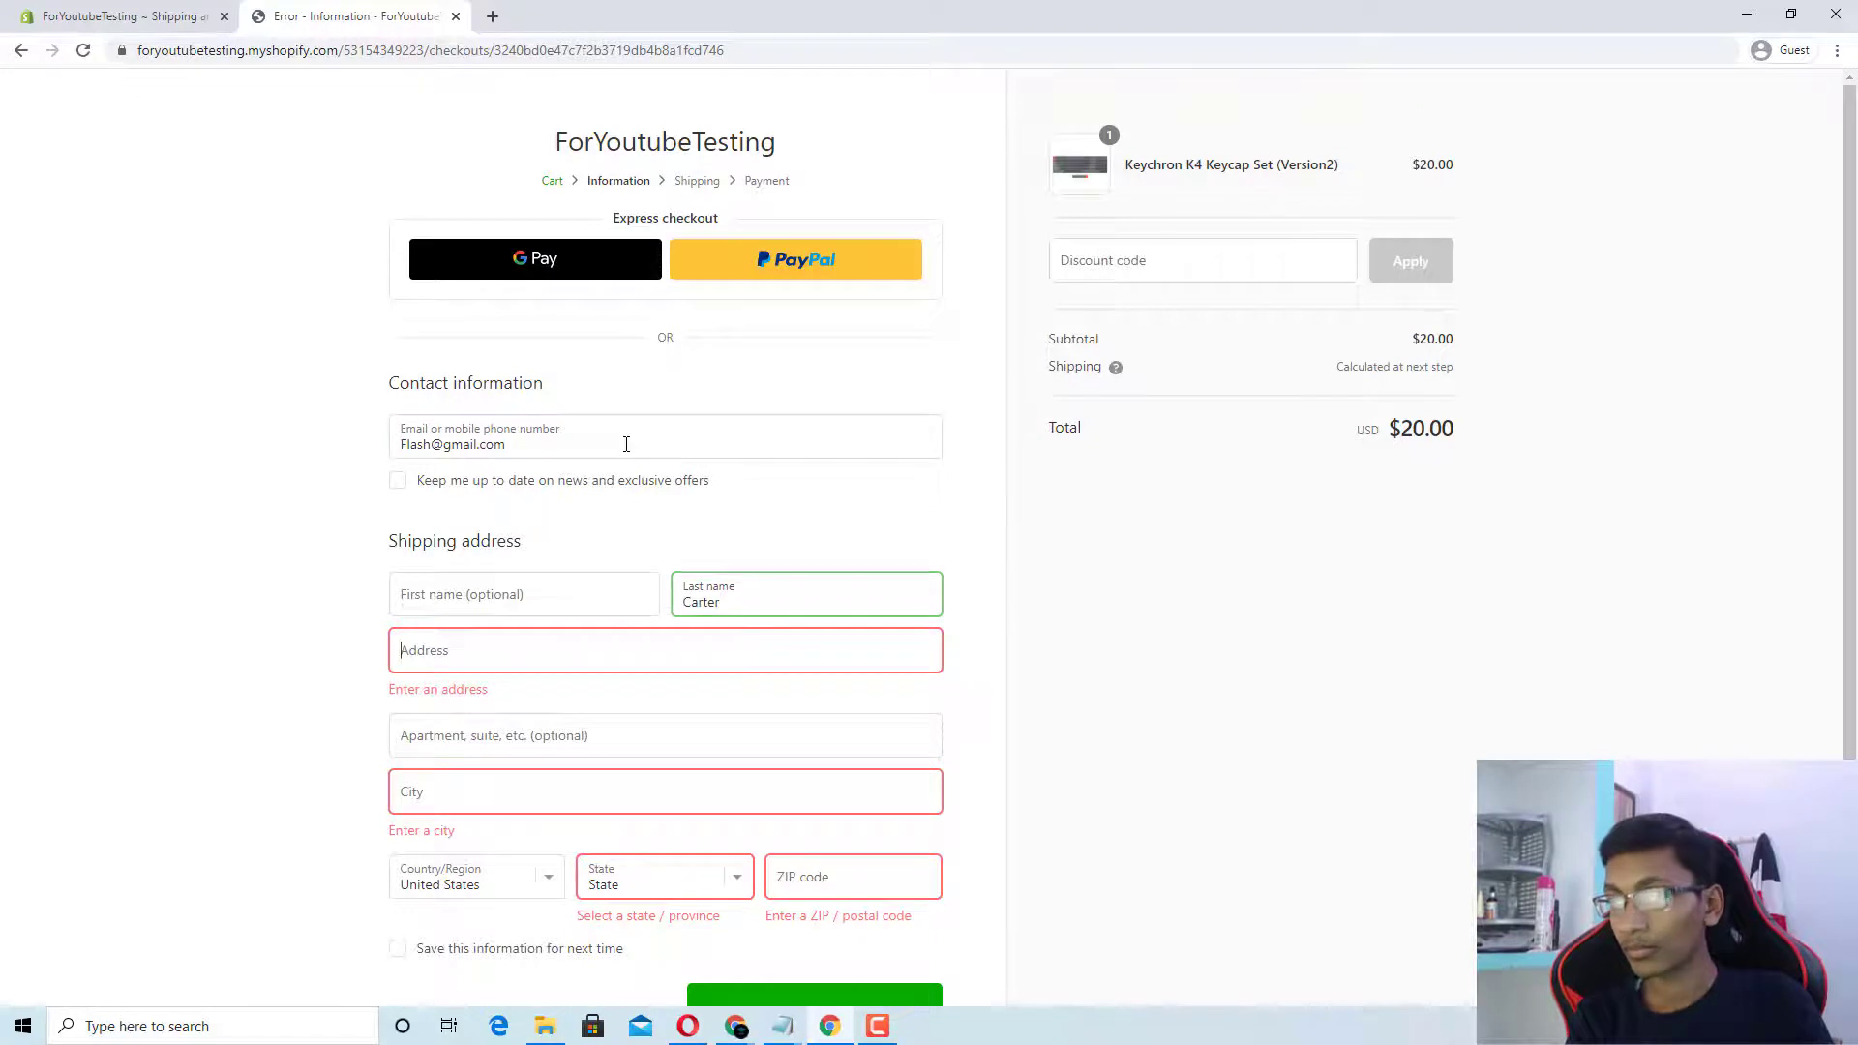
key(Tab)
key(Return)
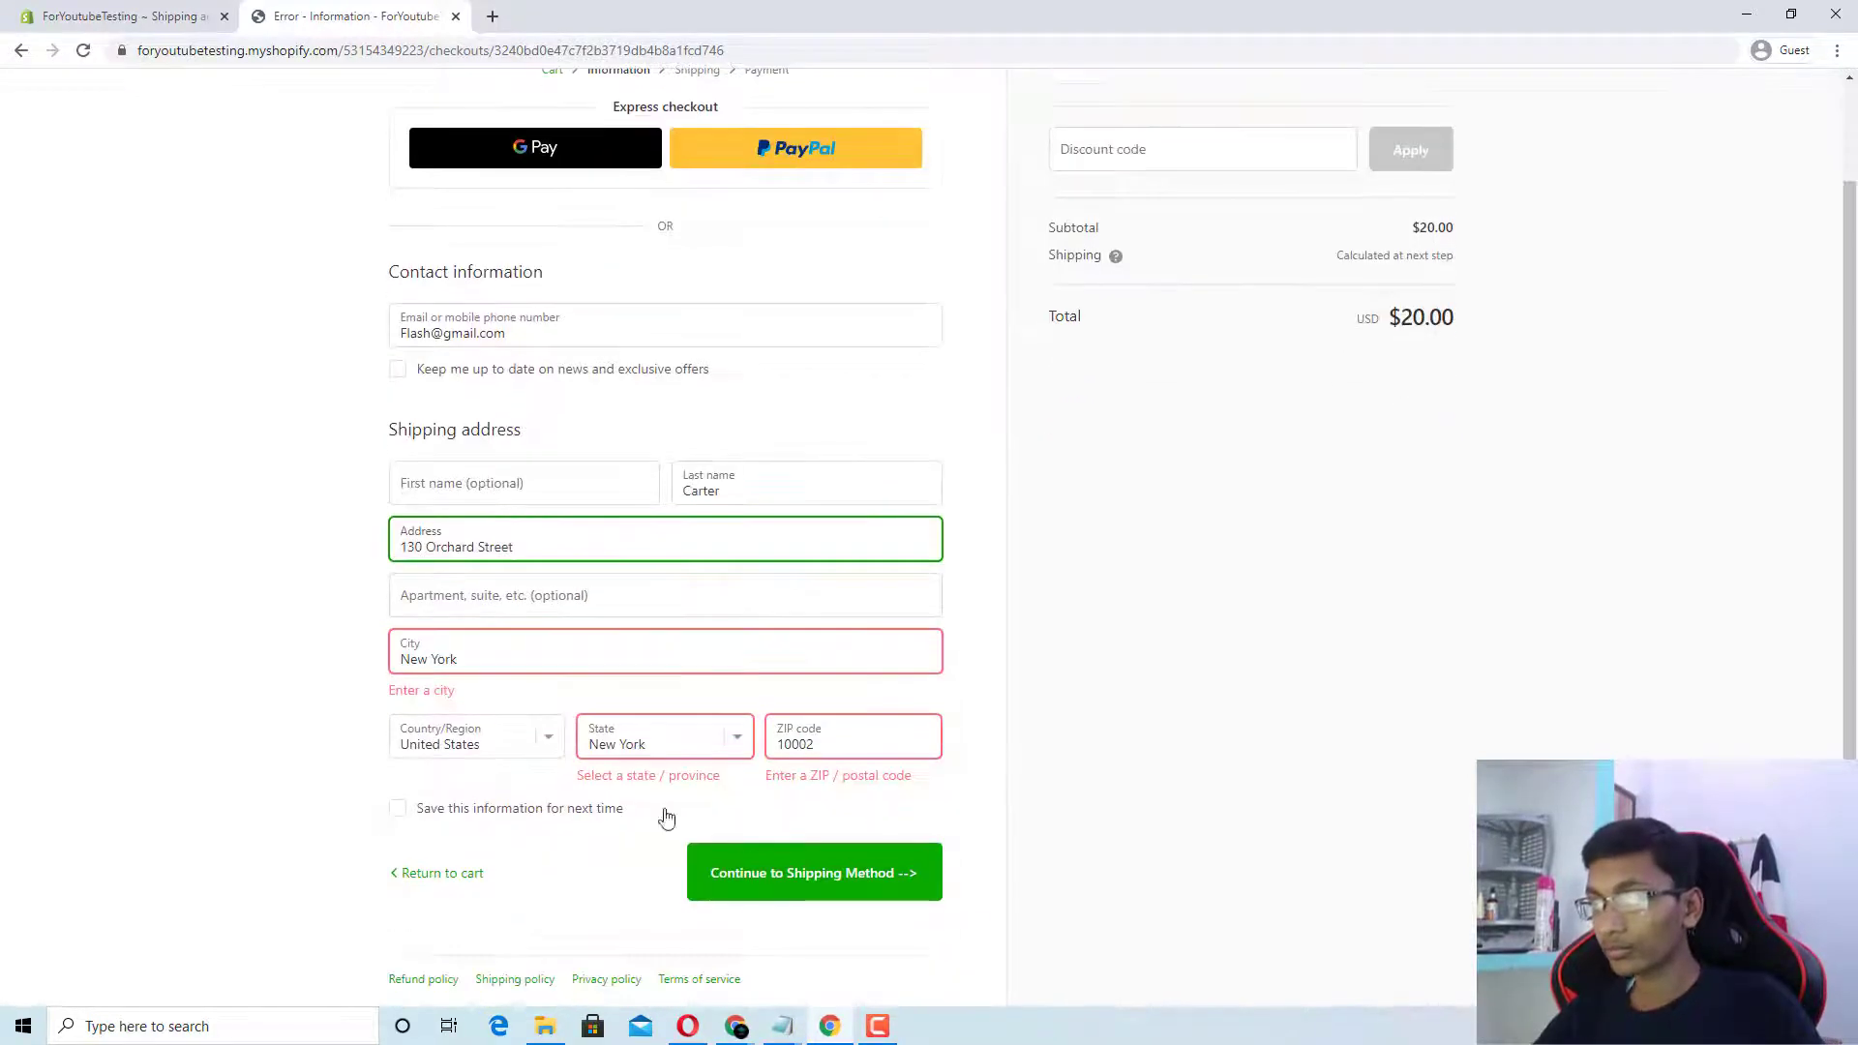
key(Return)
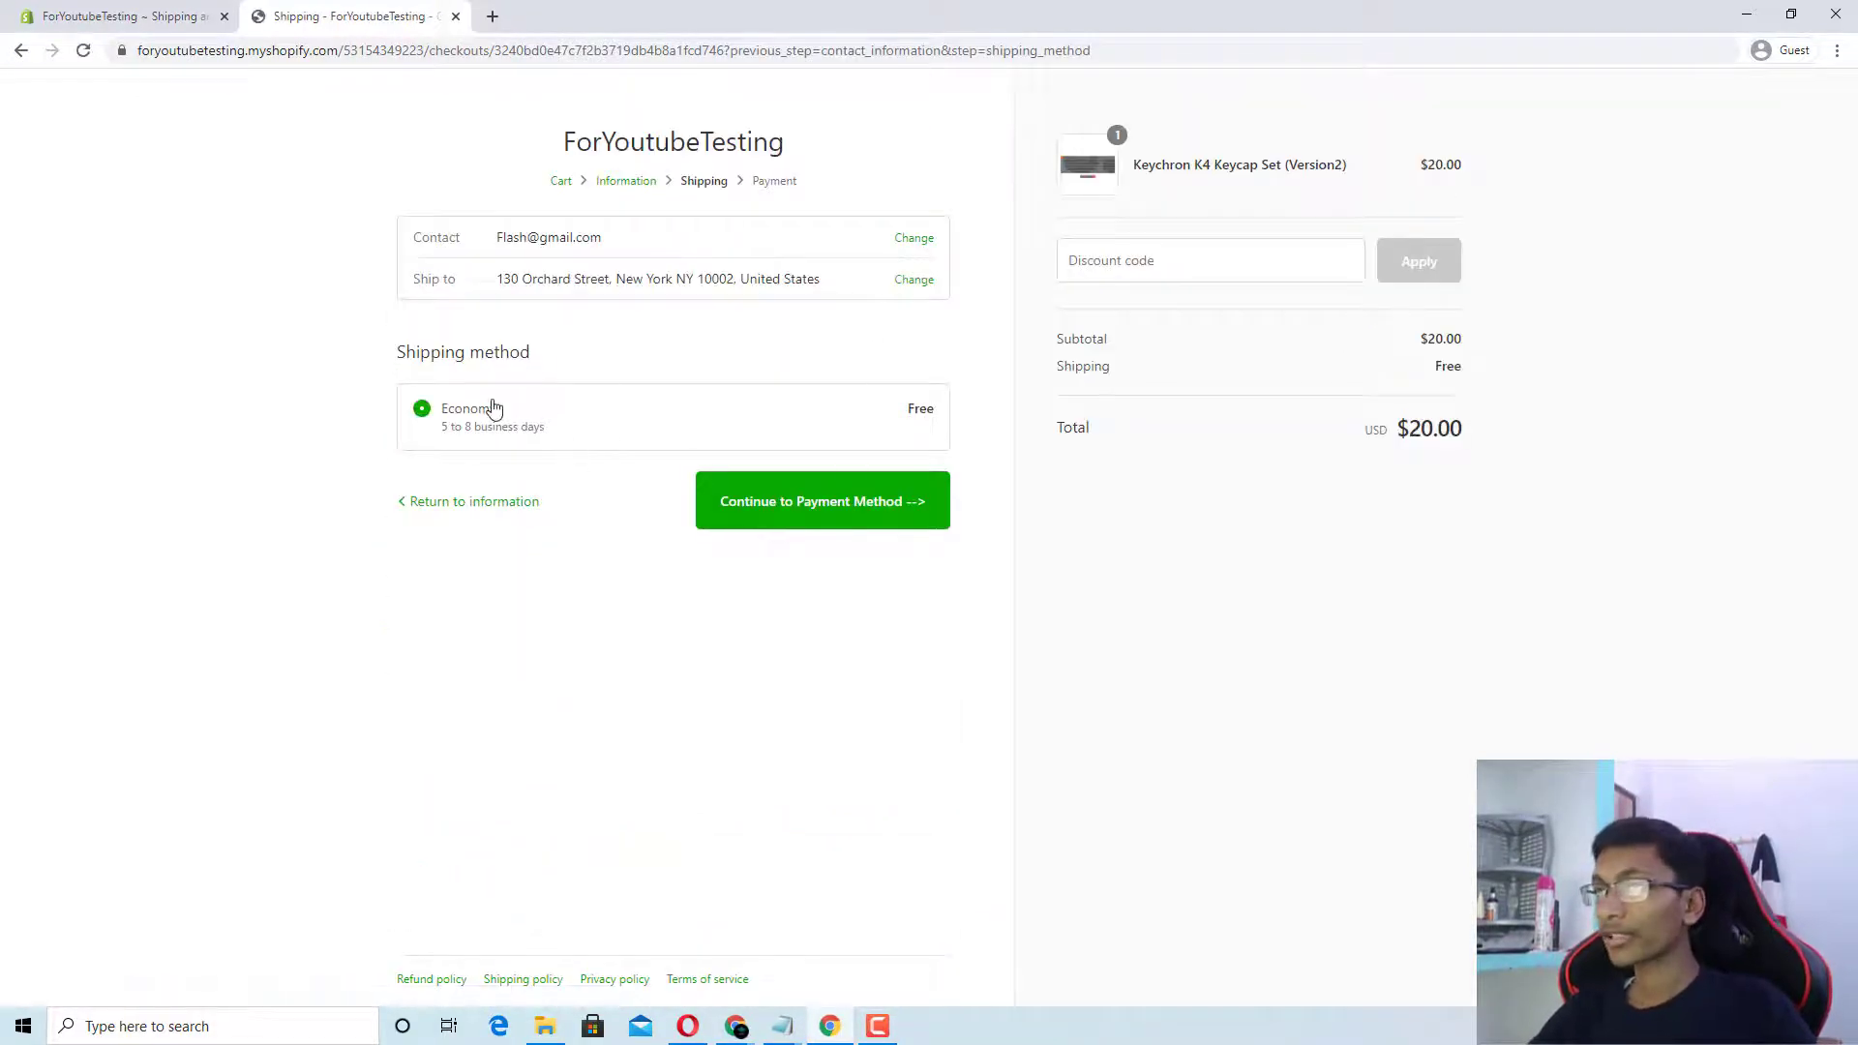
Step: Confirm Economy shipping shows Free and continue to the payment step
triple_click(549, 362)
click(486, 389)
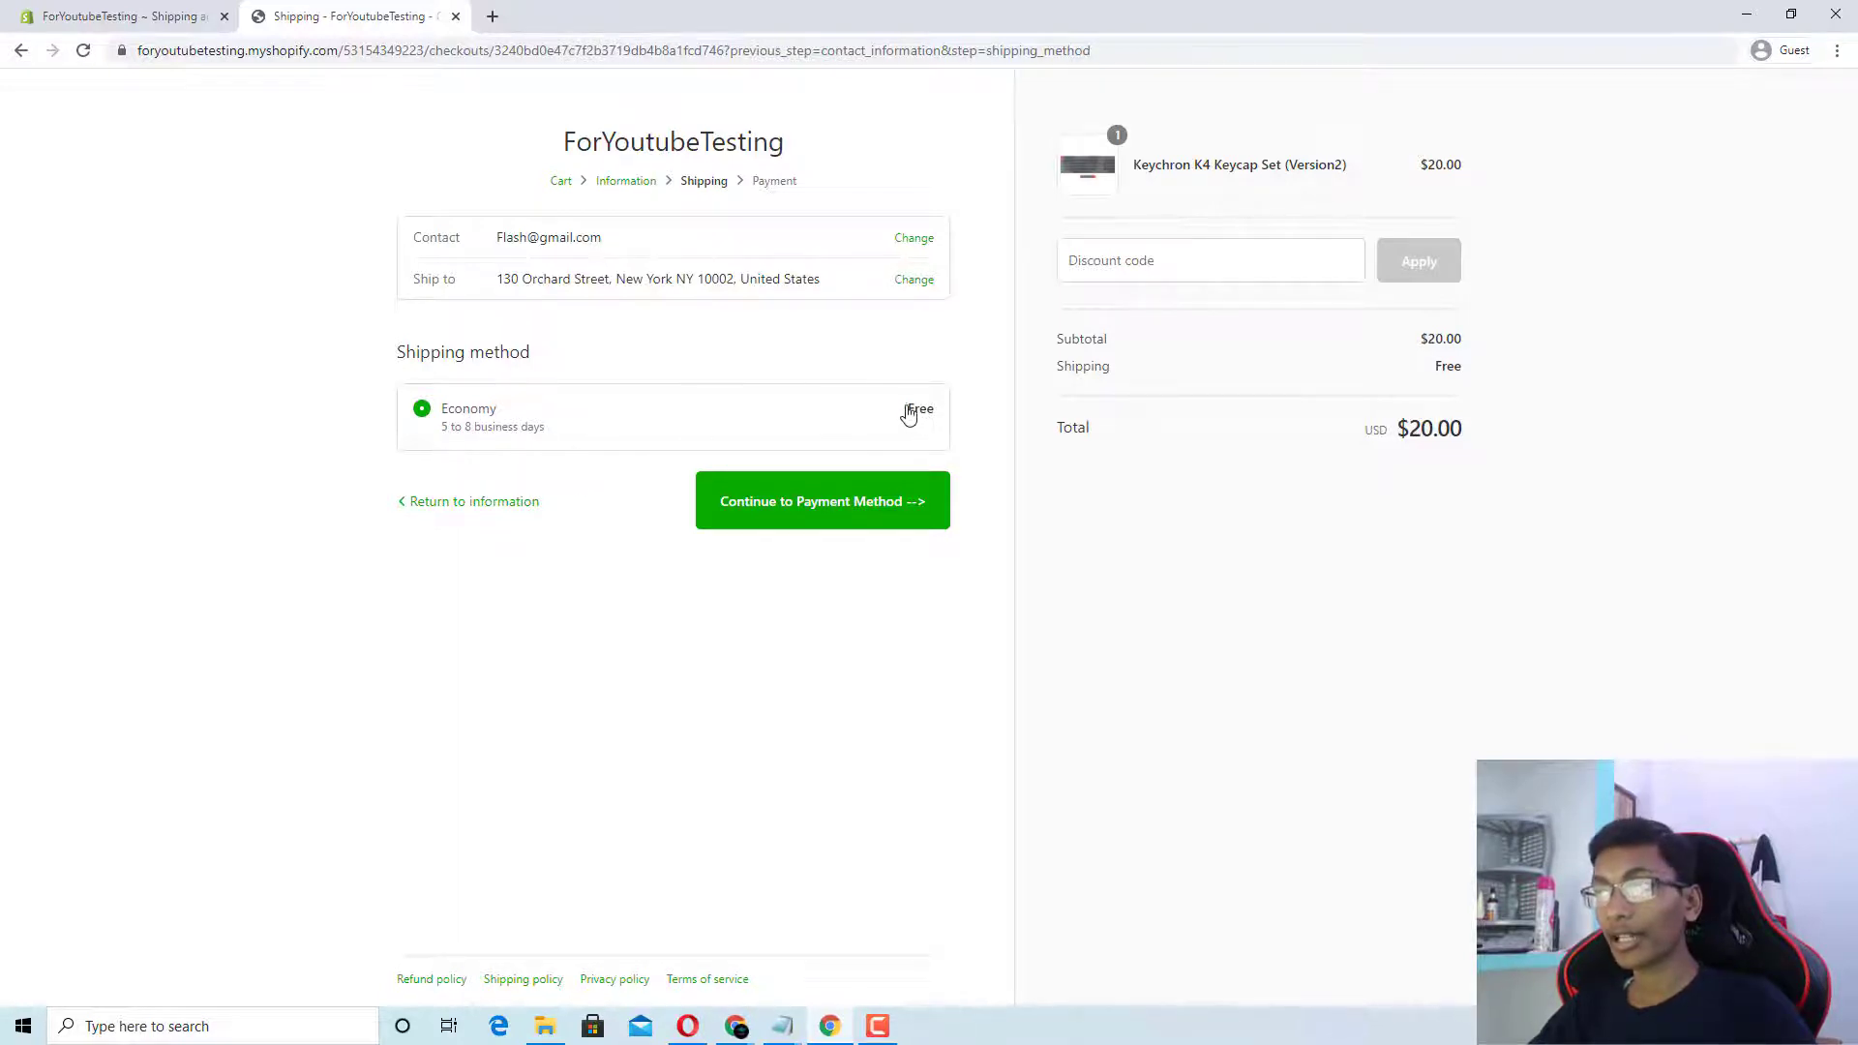
drag(905, 409, 947, 414)
click(570, 499)
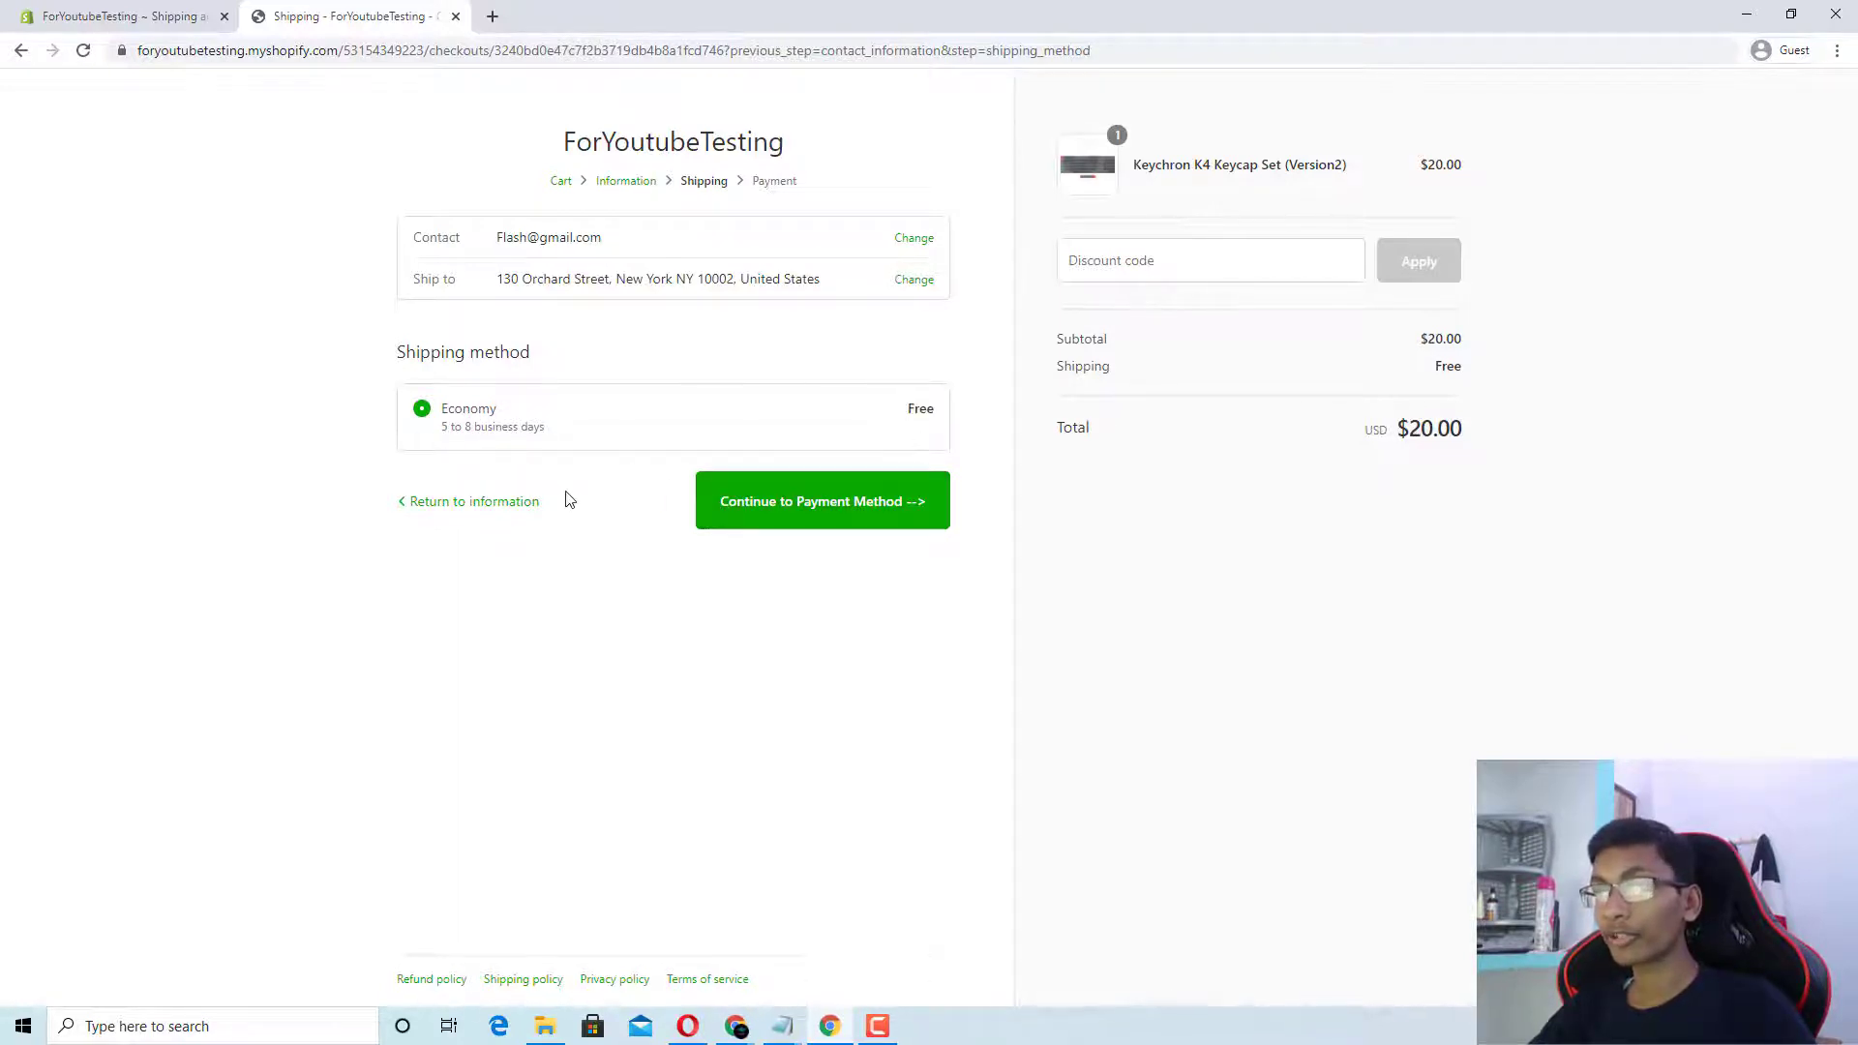
click(721, 508)
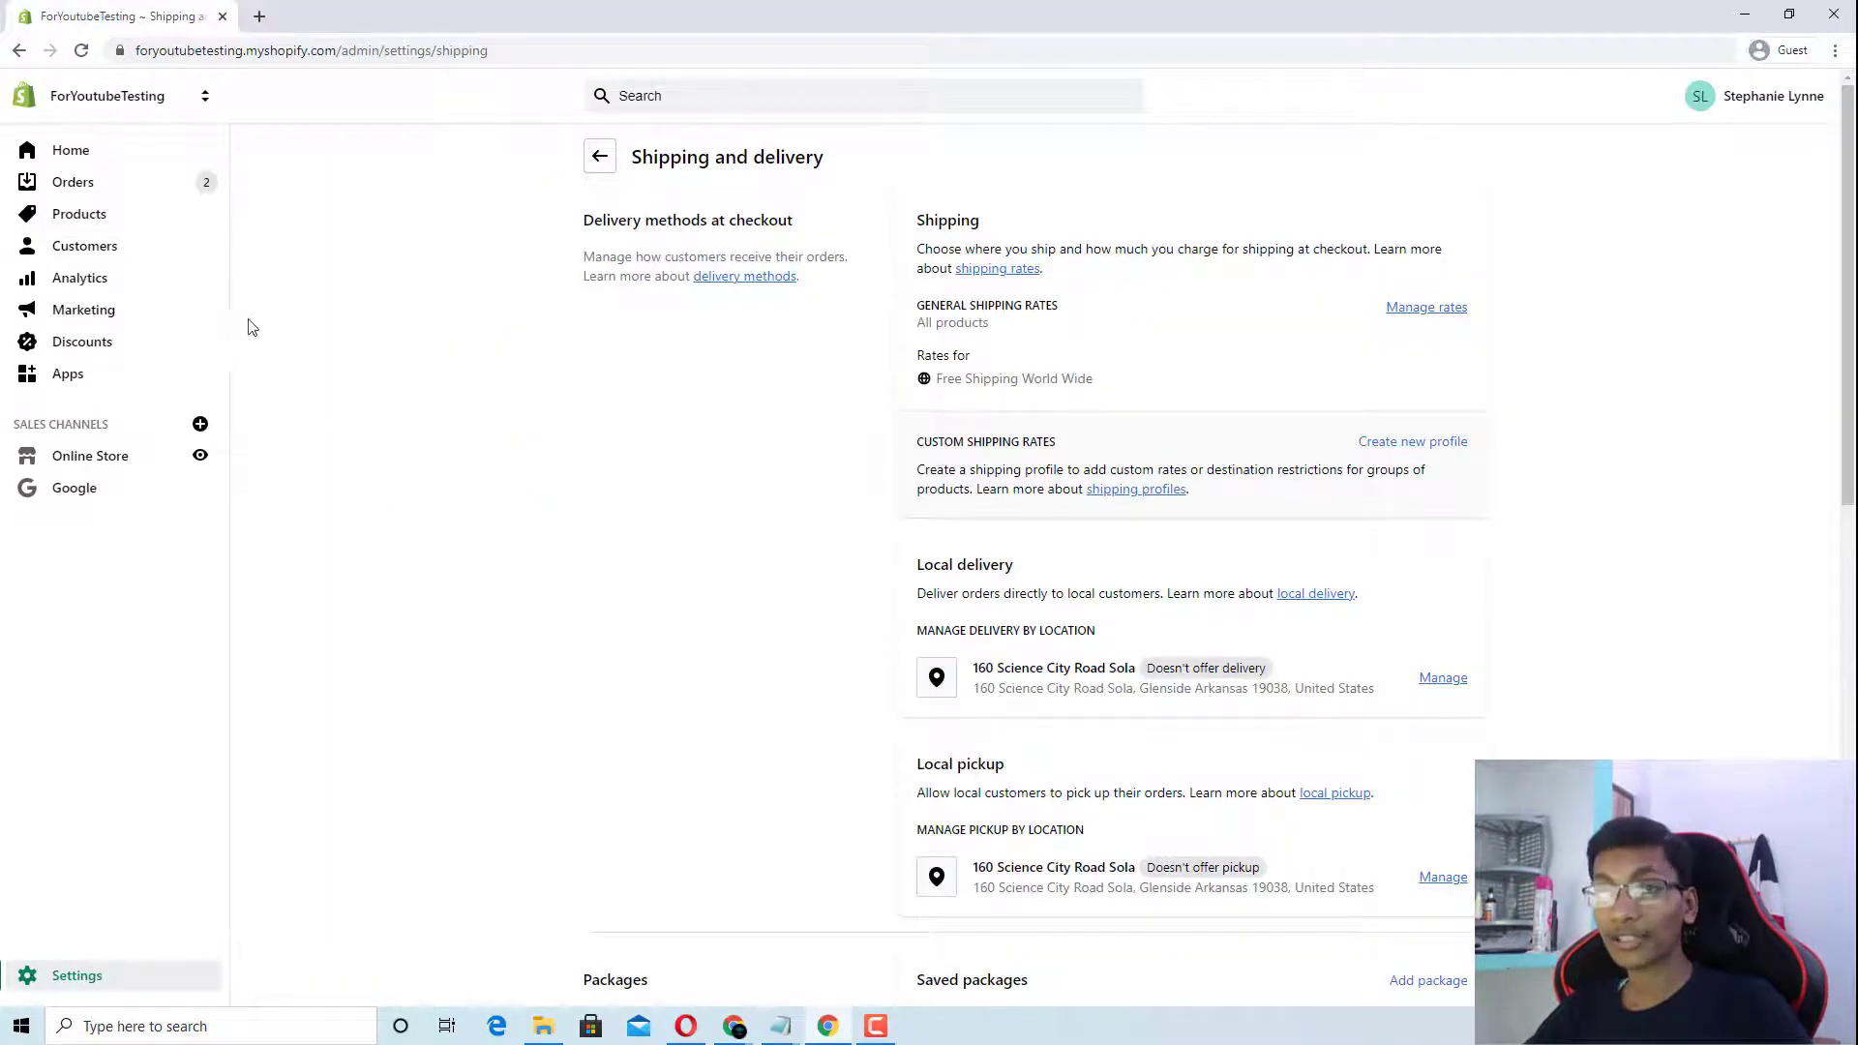
Step: Open Settings > Taxes and check United States and Rest of world are Not collecting
click(137, 979)
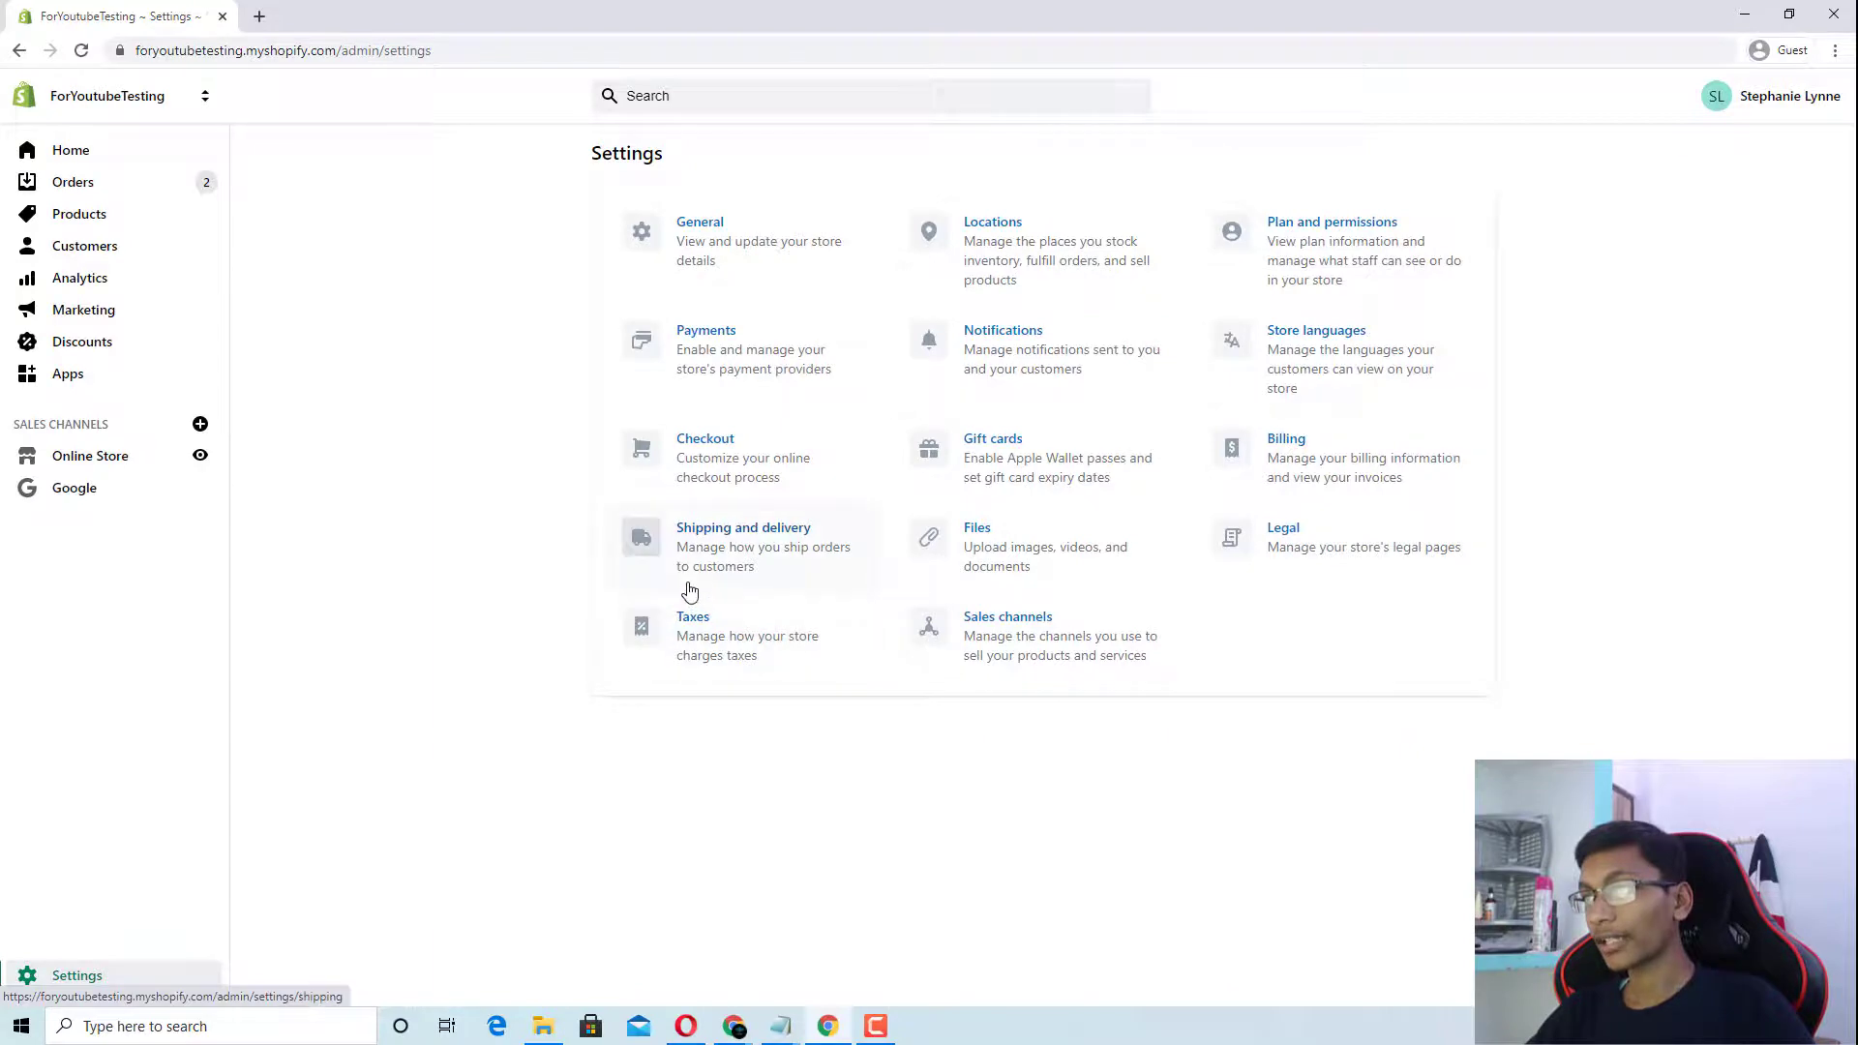
click(707, 640)
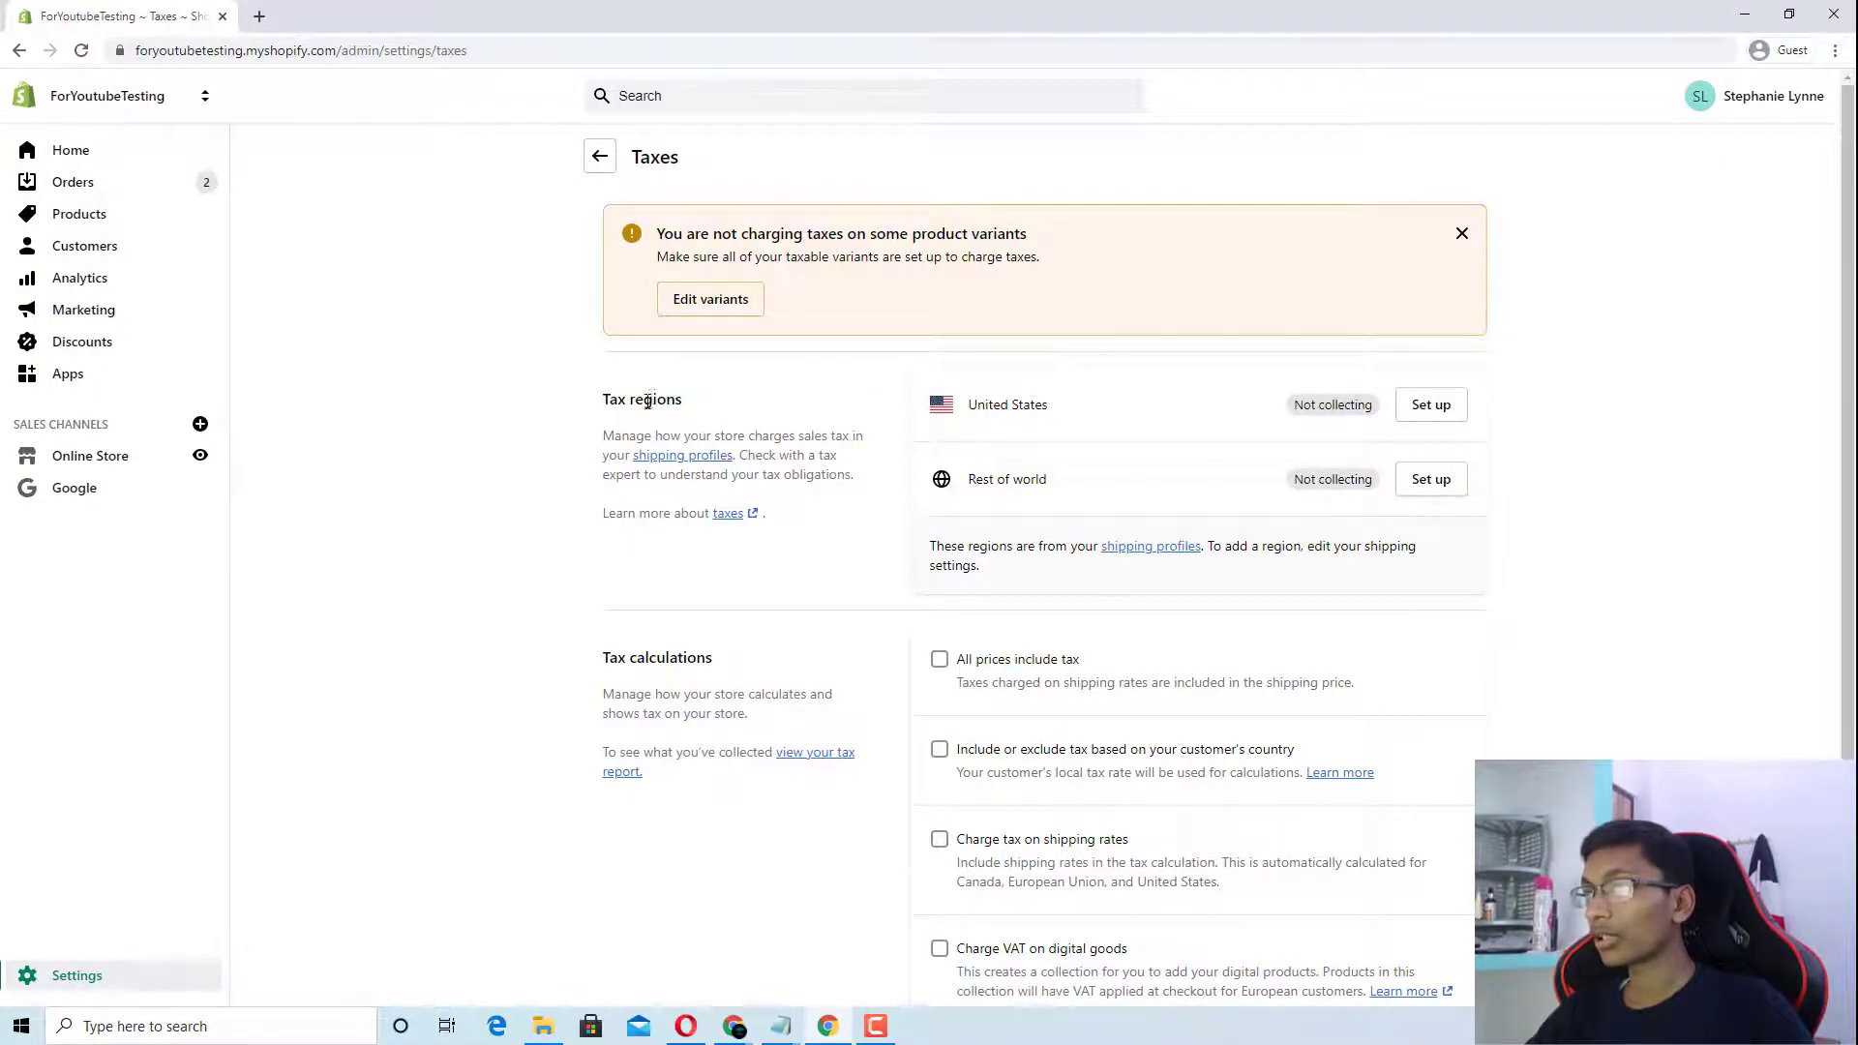
drag(602, 400, 787, 436)
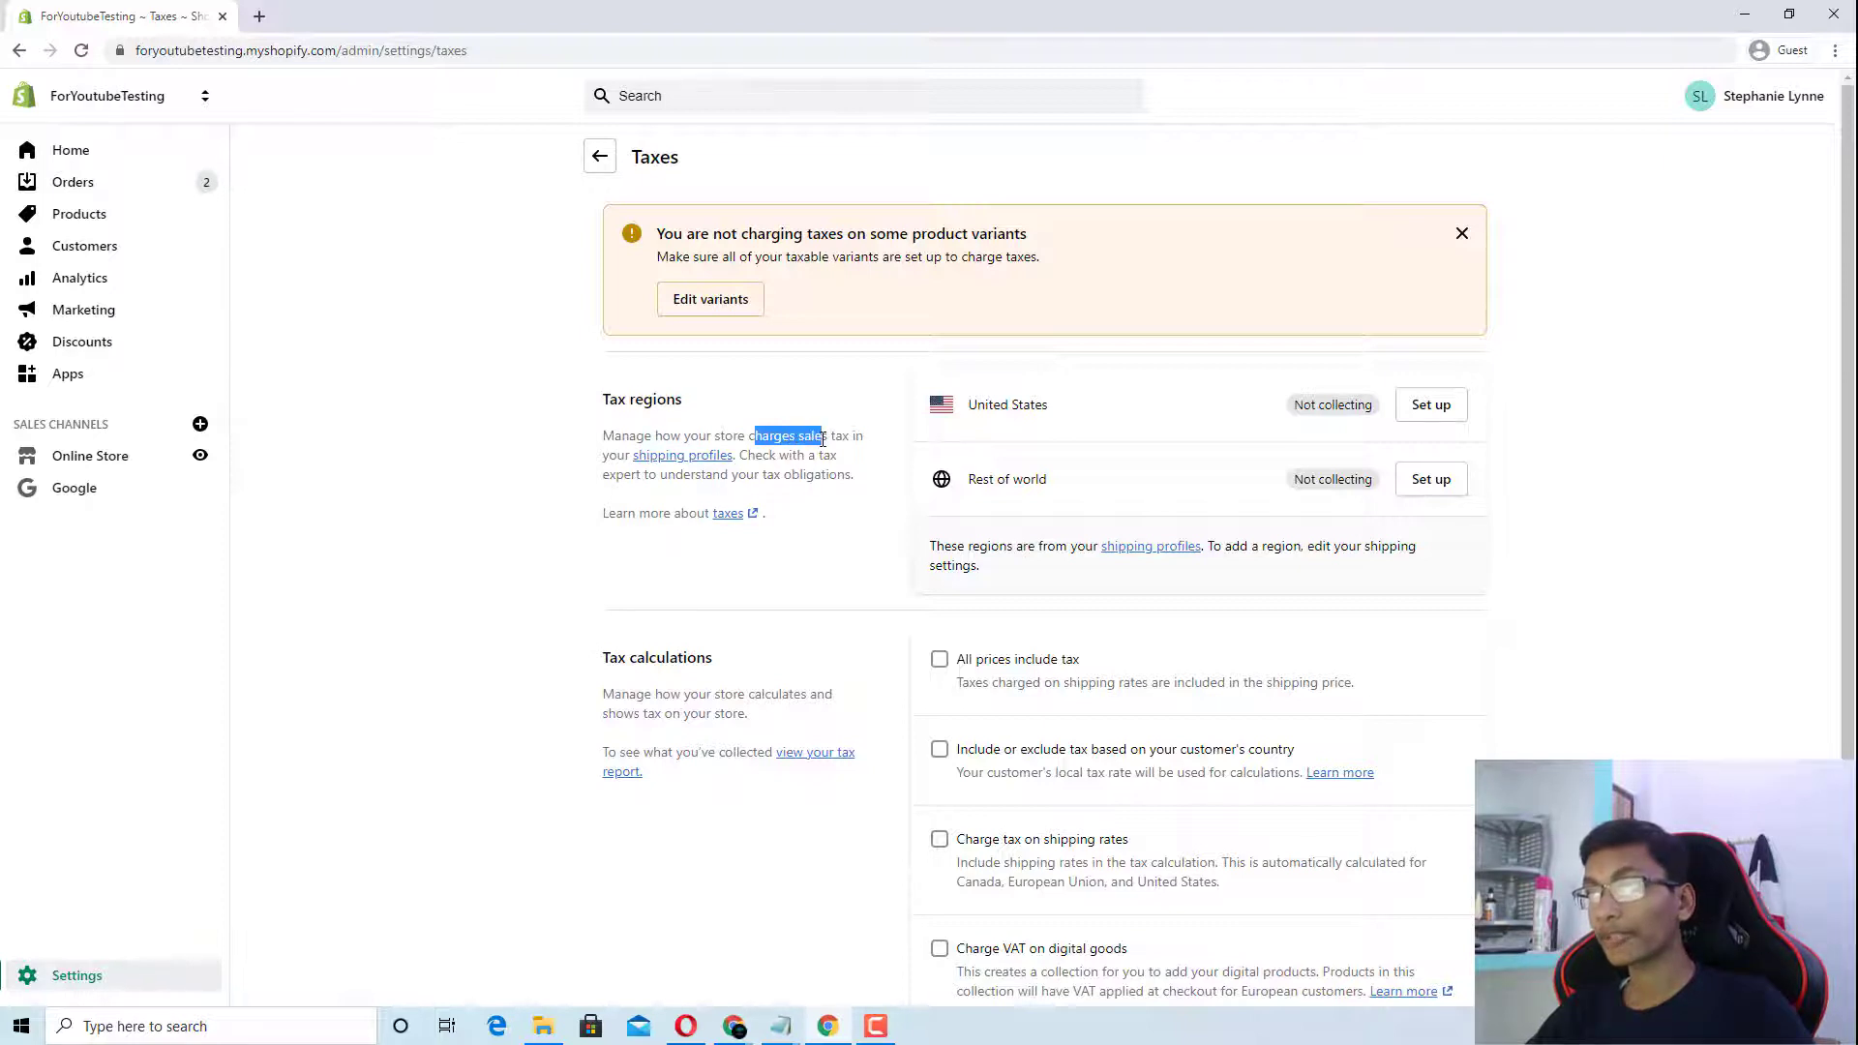
click(868, 446)
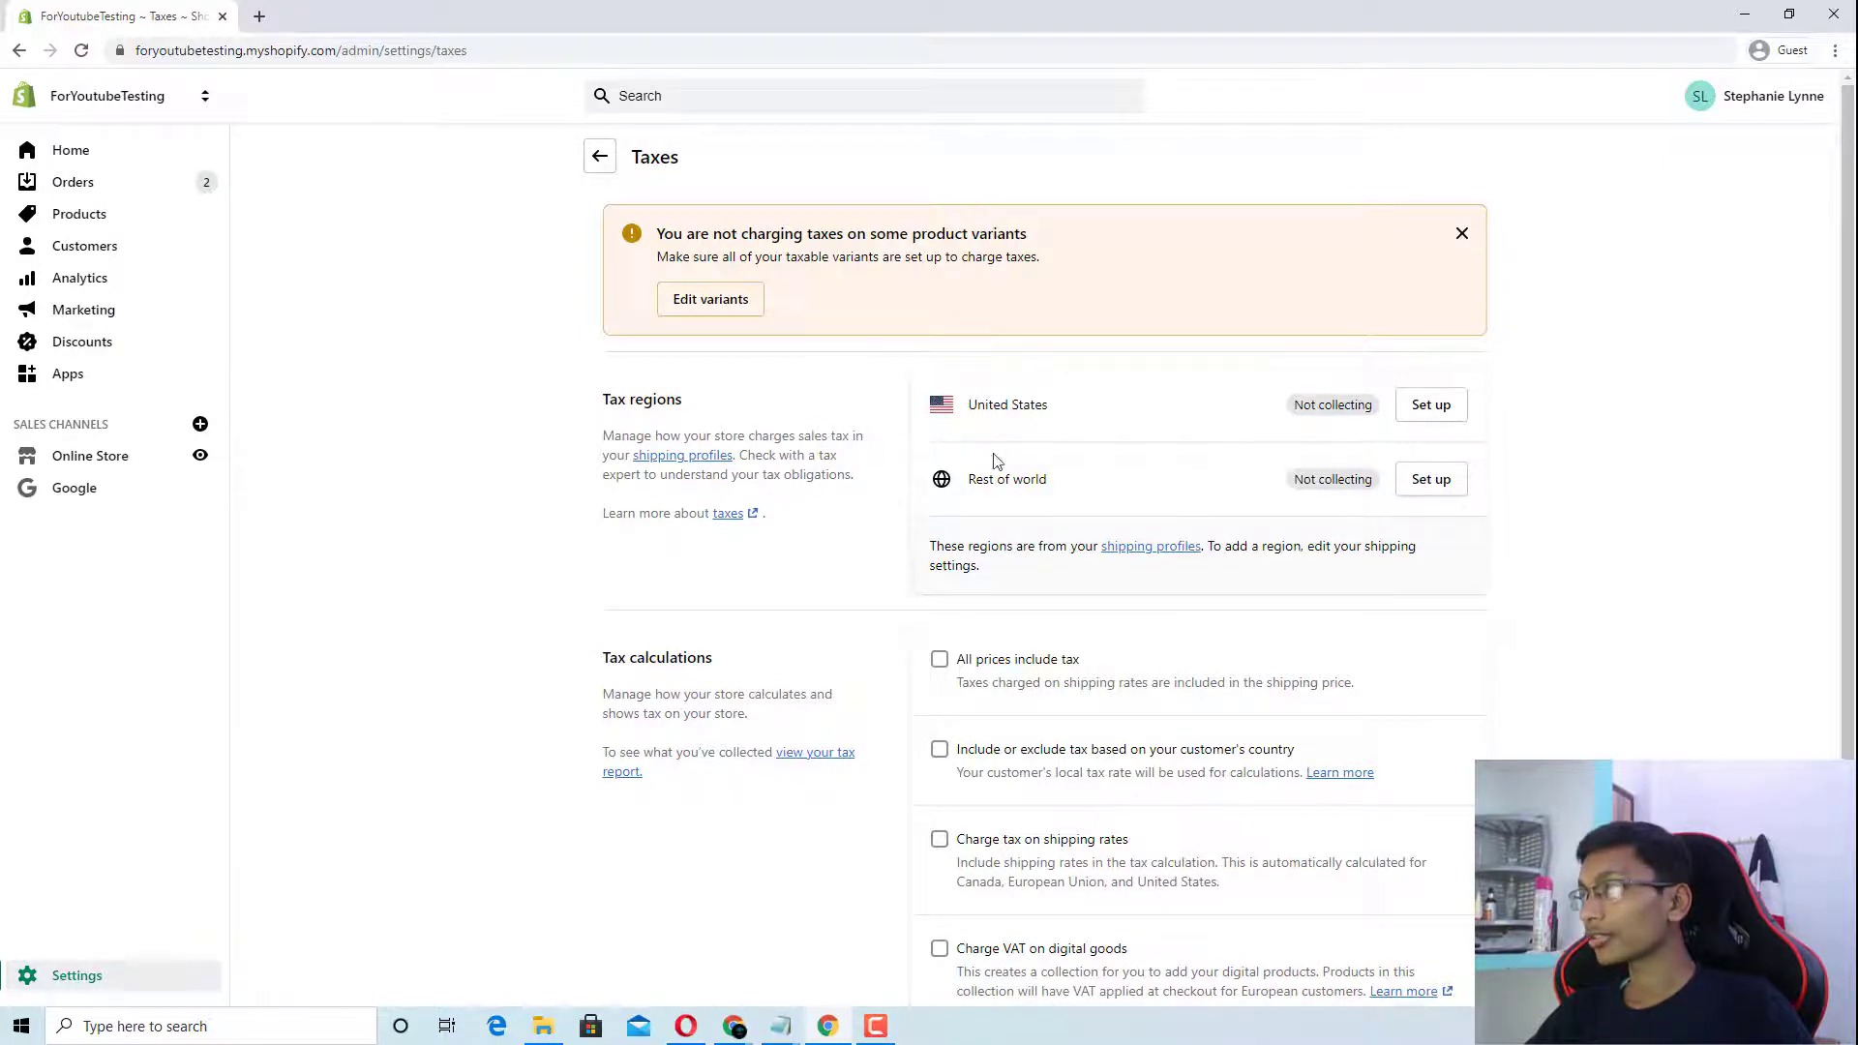
Step: Set up United States sales tax collection in Texas without a sales tax ID
click(1440, 411)
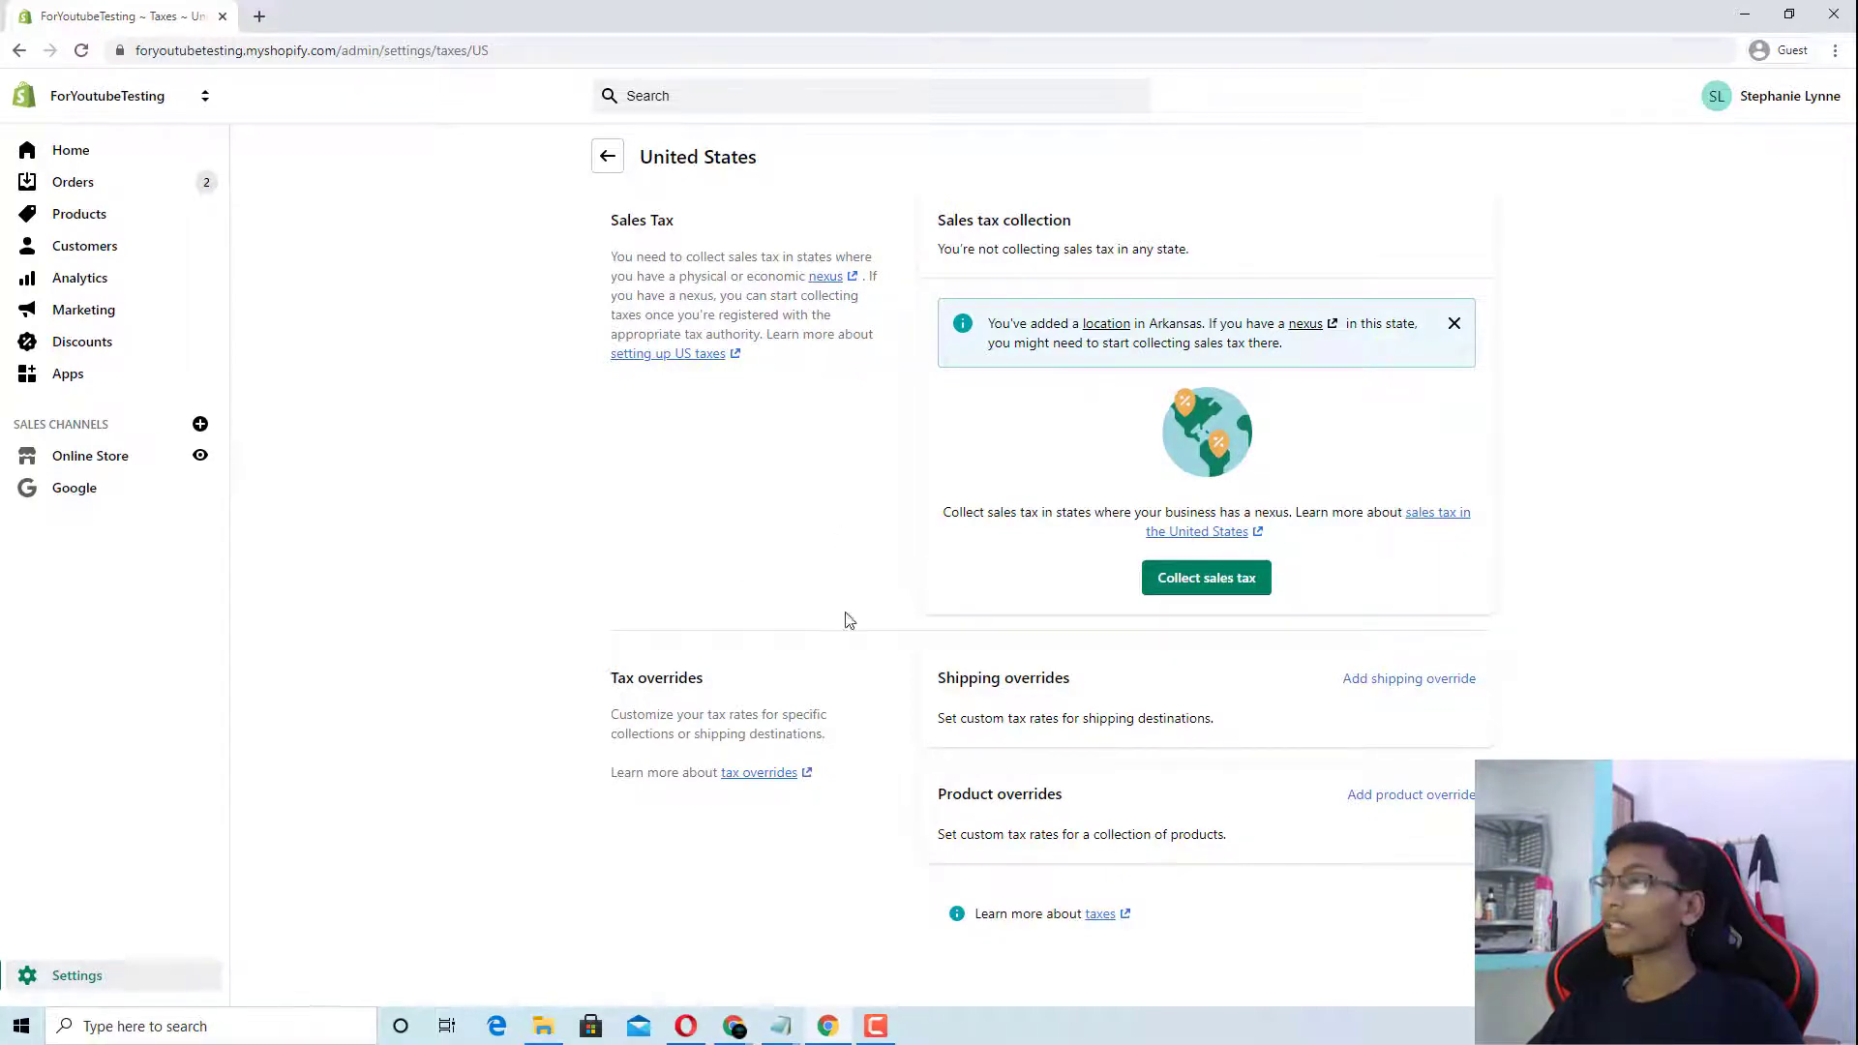
click(1215, 578)
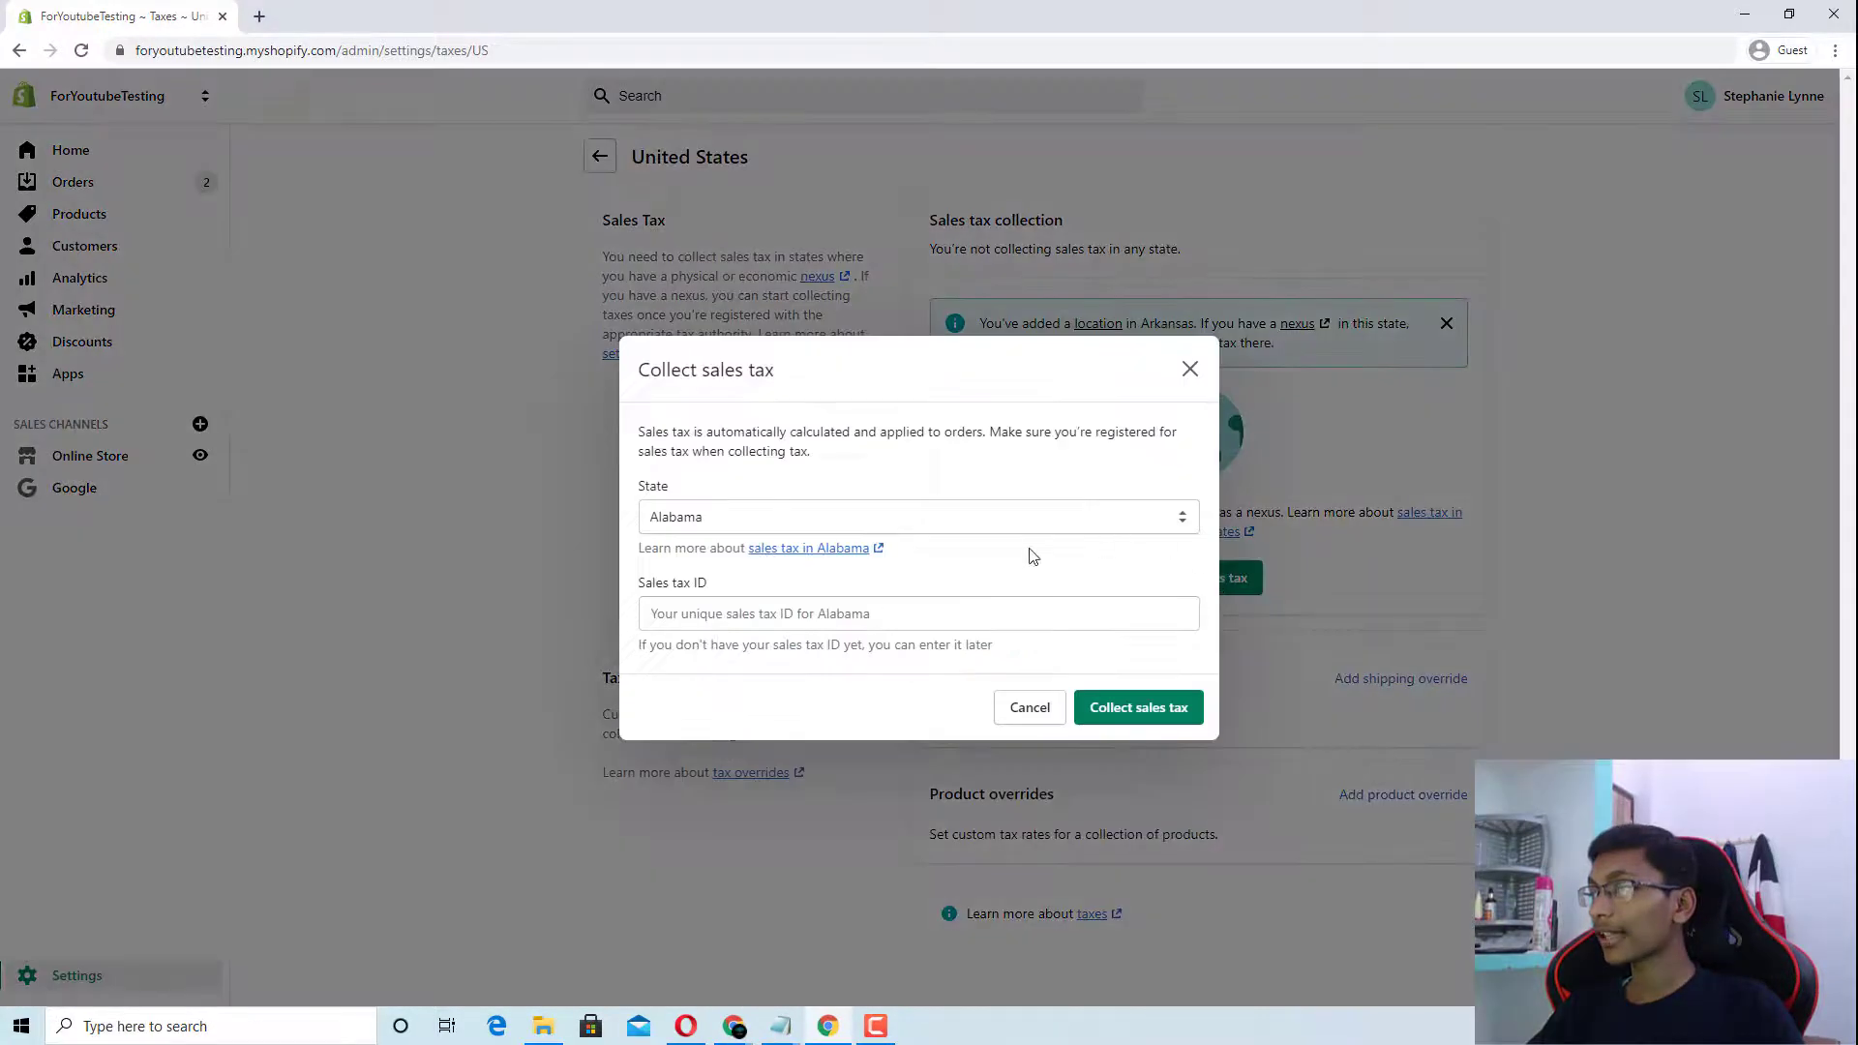
click(761, 523)
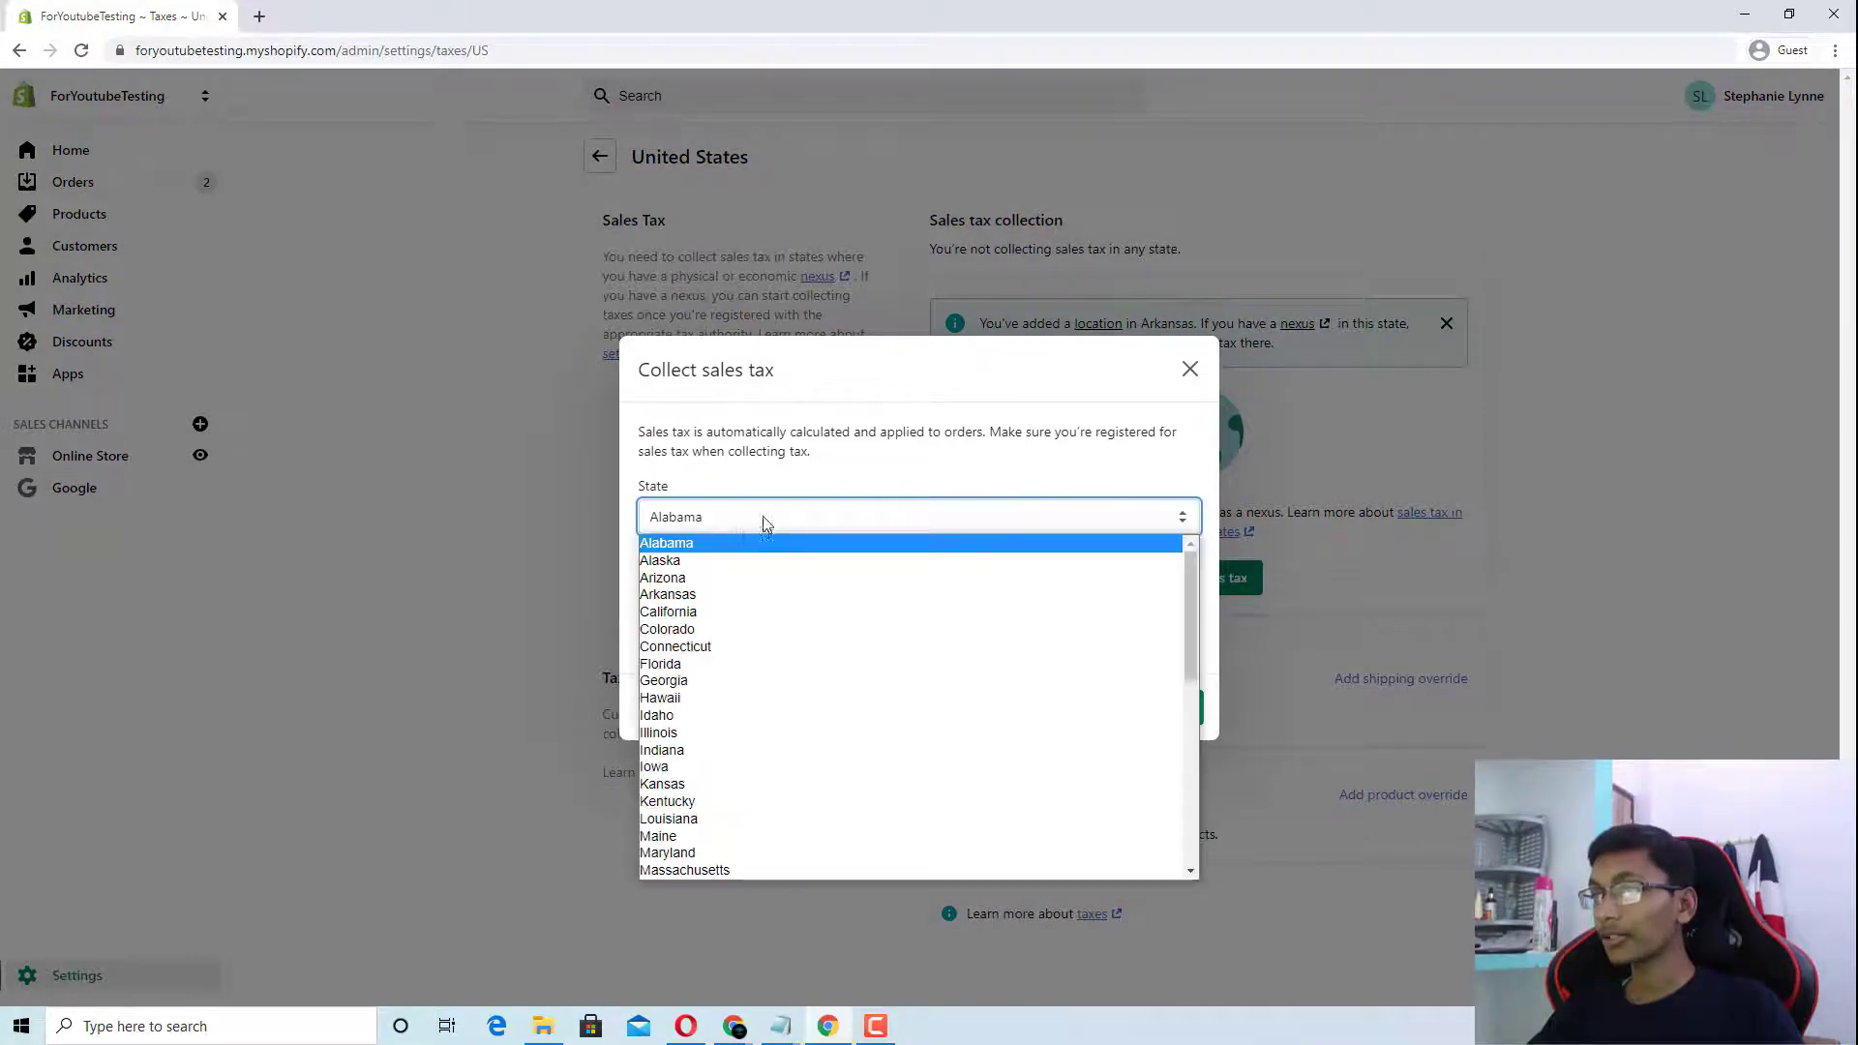
scroll(713, 750, down, 10)
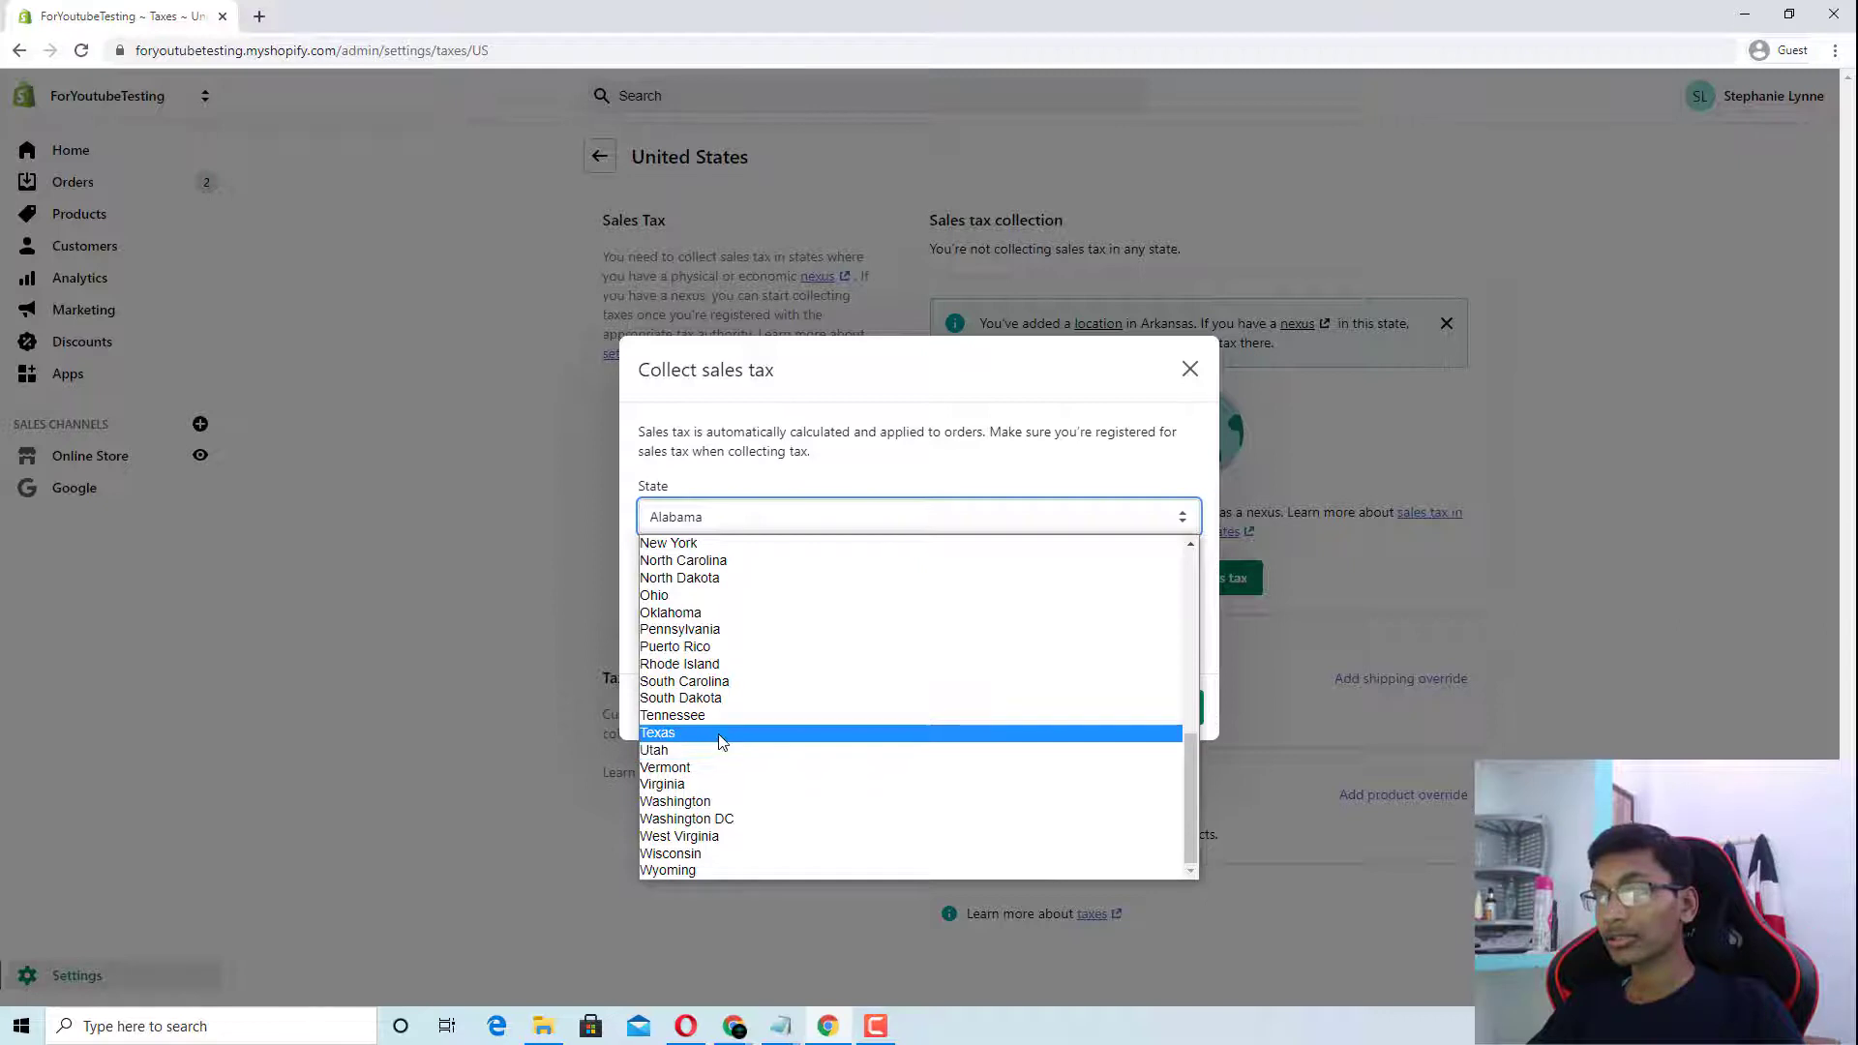
click(689, 733)
click(739, 624)
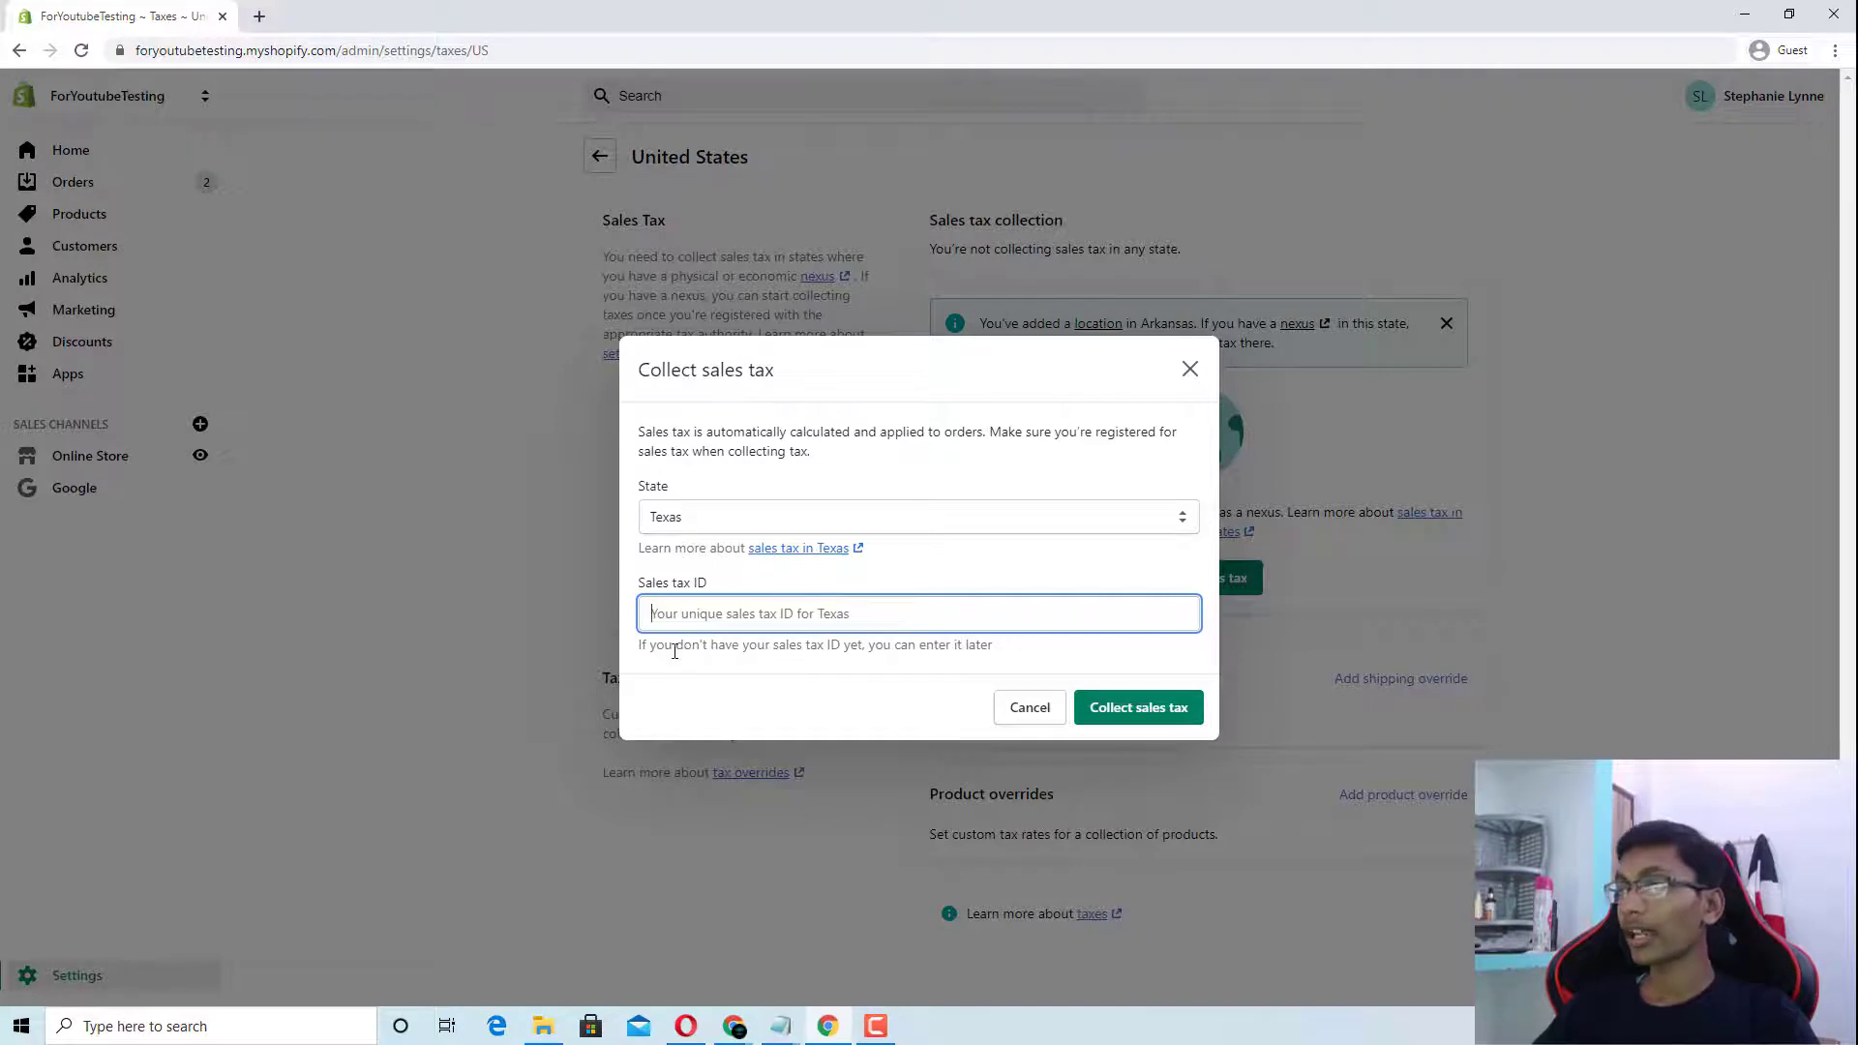
drag(674, 651, 882, 651)
click(974, 663)
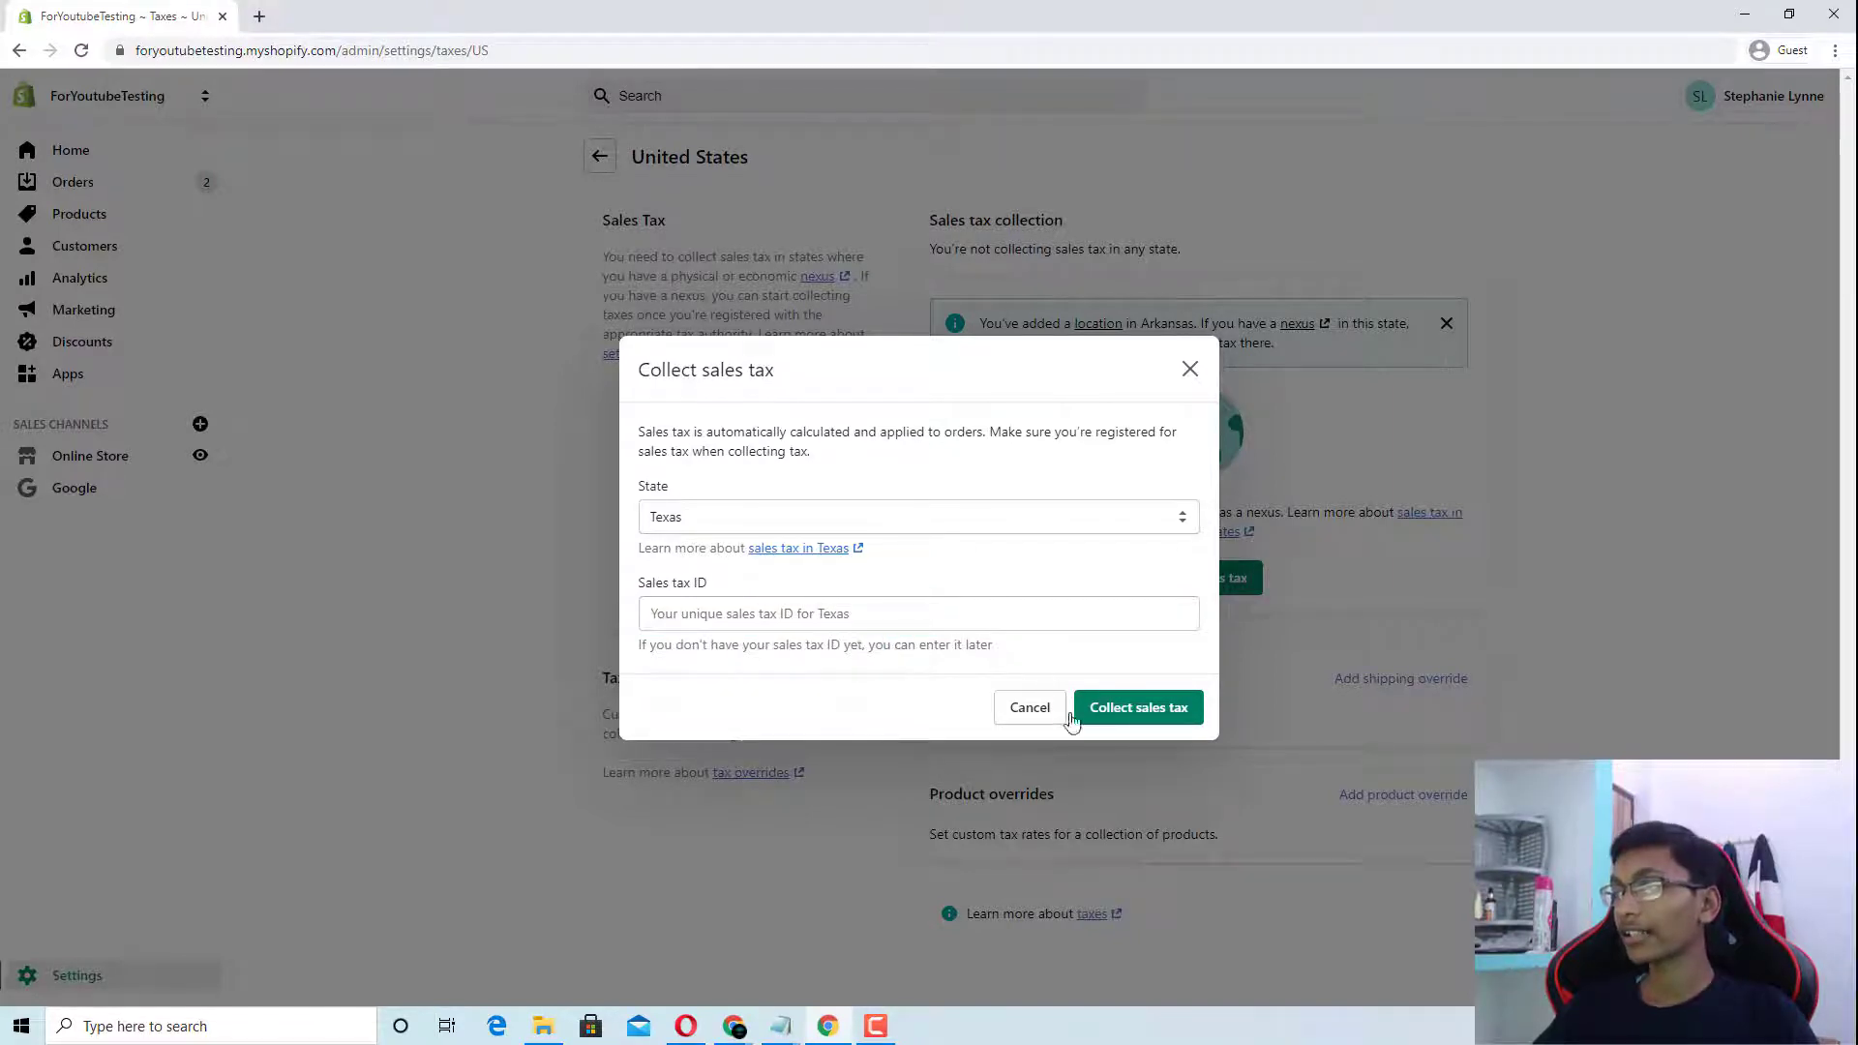
click(1131, 714)
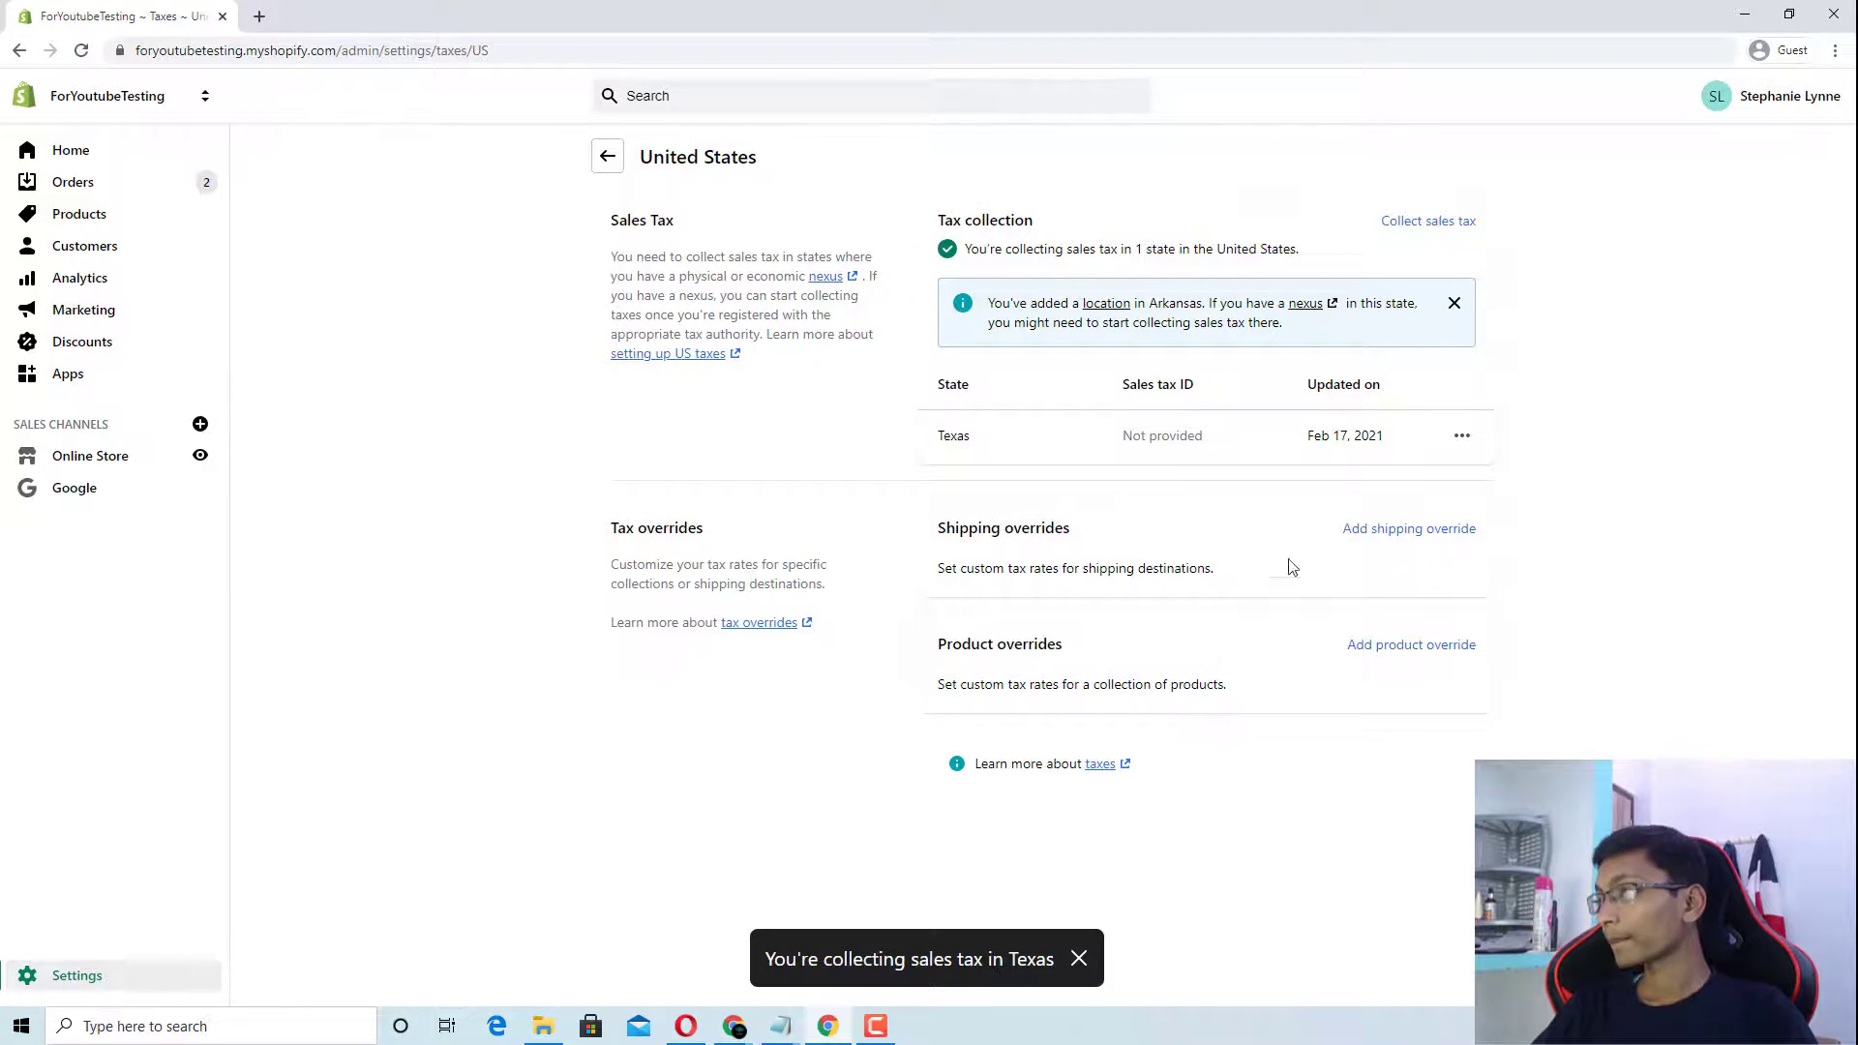
Step: Review the Texas tax entry, including opening and closing its options menu
drag(1125, 436, 1303, 438)
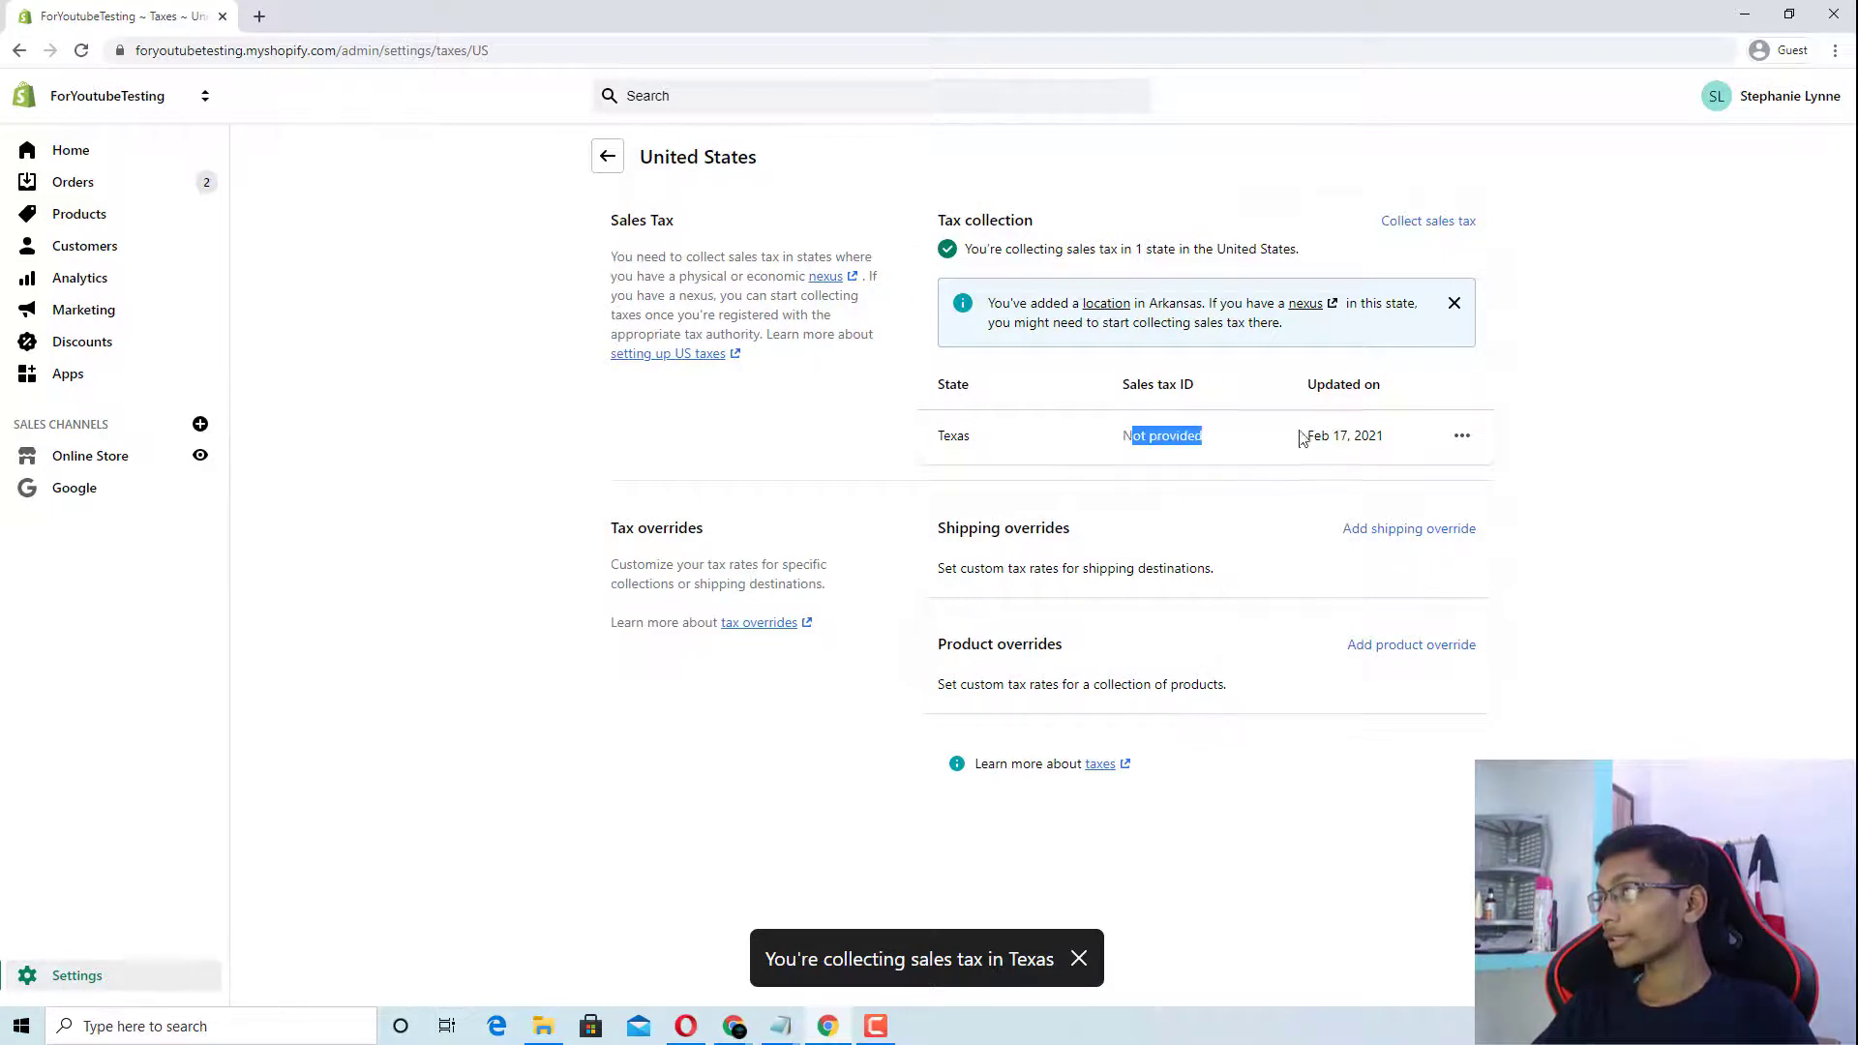
click(1460, 438)
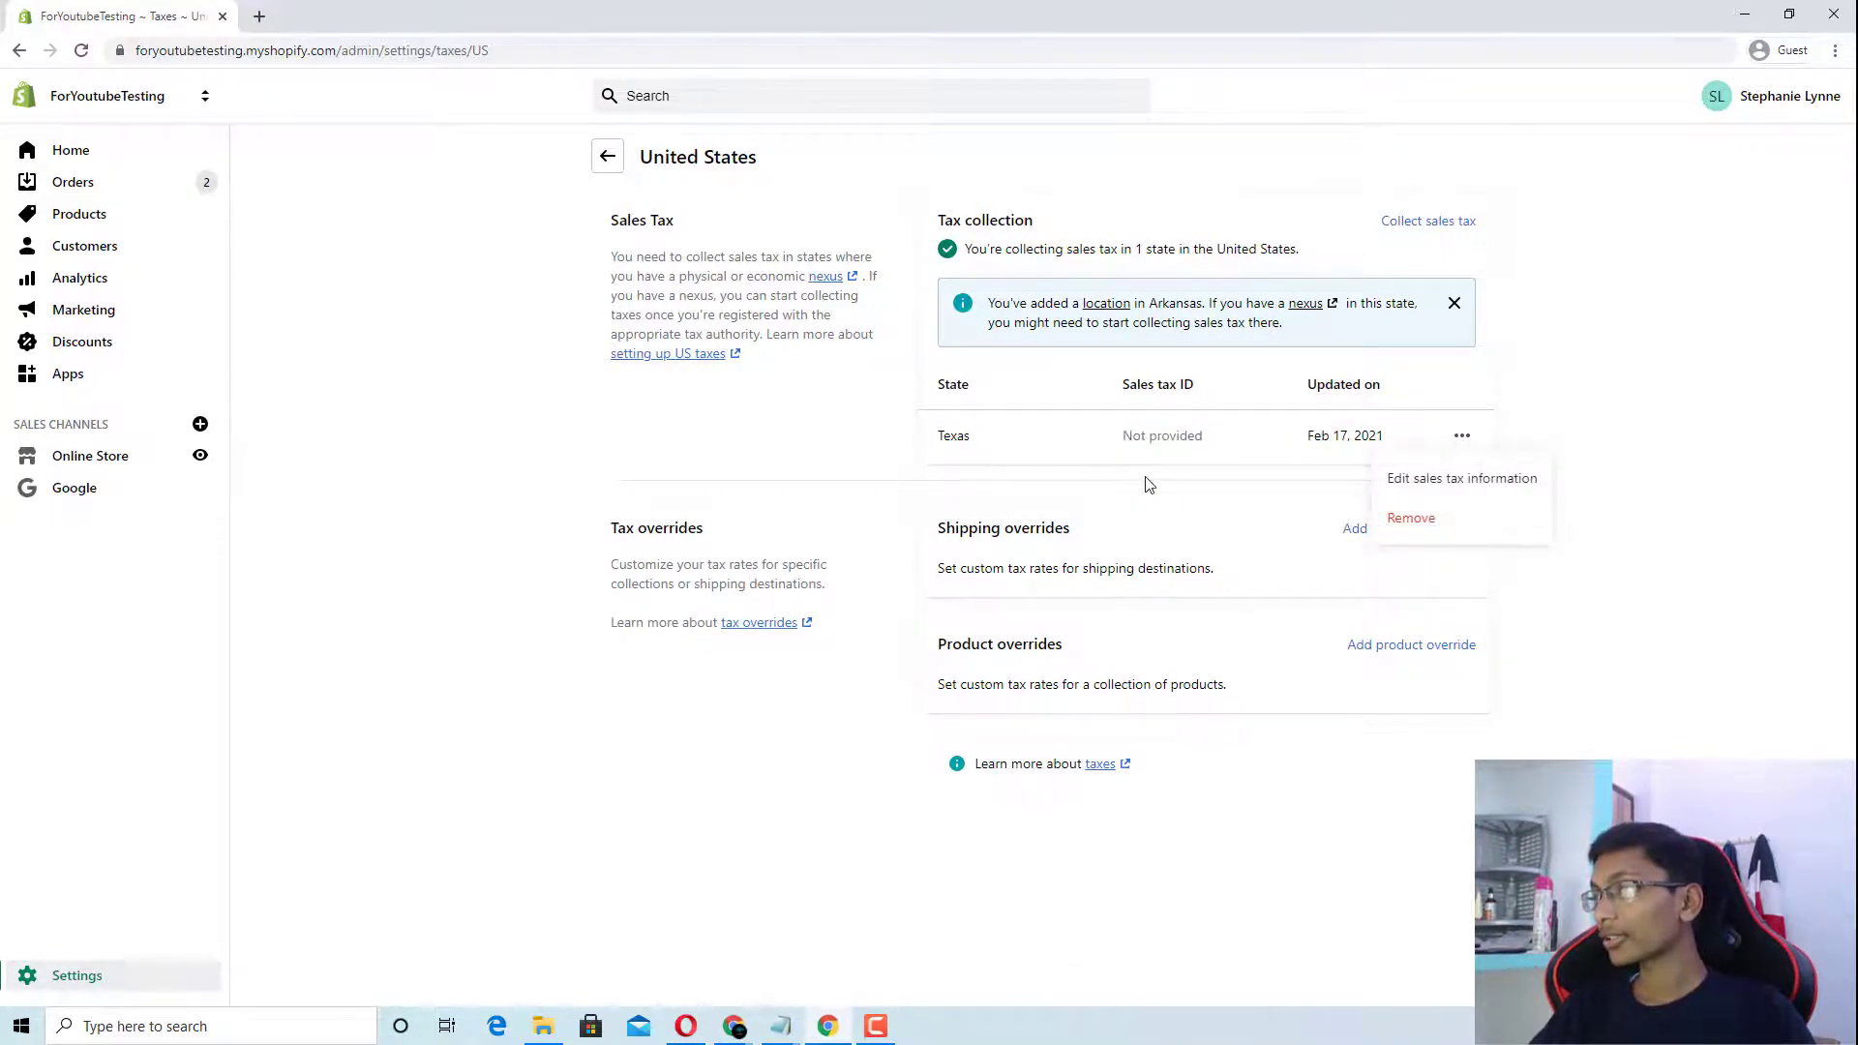
click(1074, 439)
double_click(953, 436)
click(1051, 572)
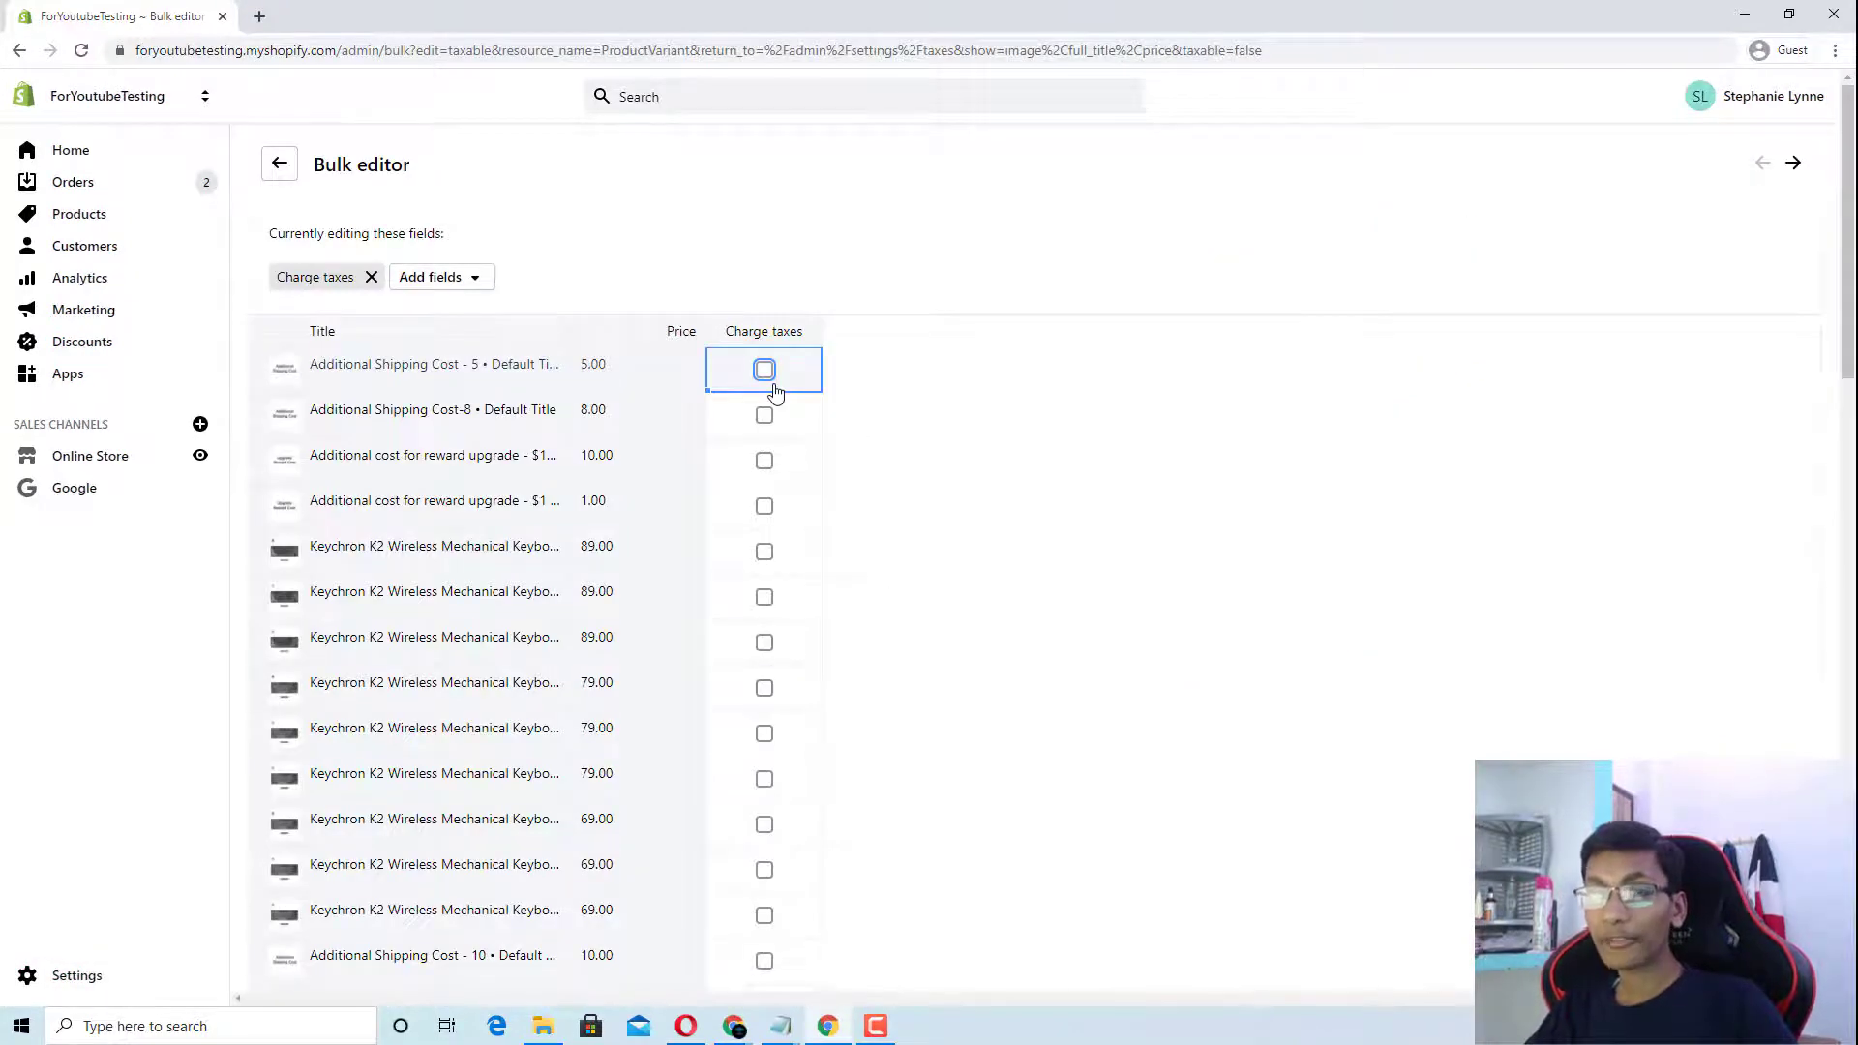
Step: Turn on Charge taxes for six variants, including two 79.00 and two 69.00 Keychron variants, and save
click(766, 385)
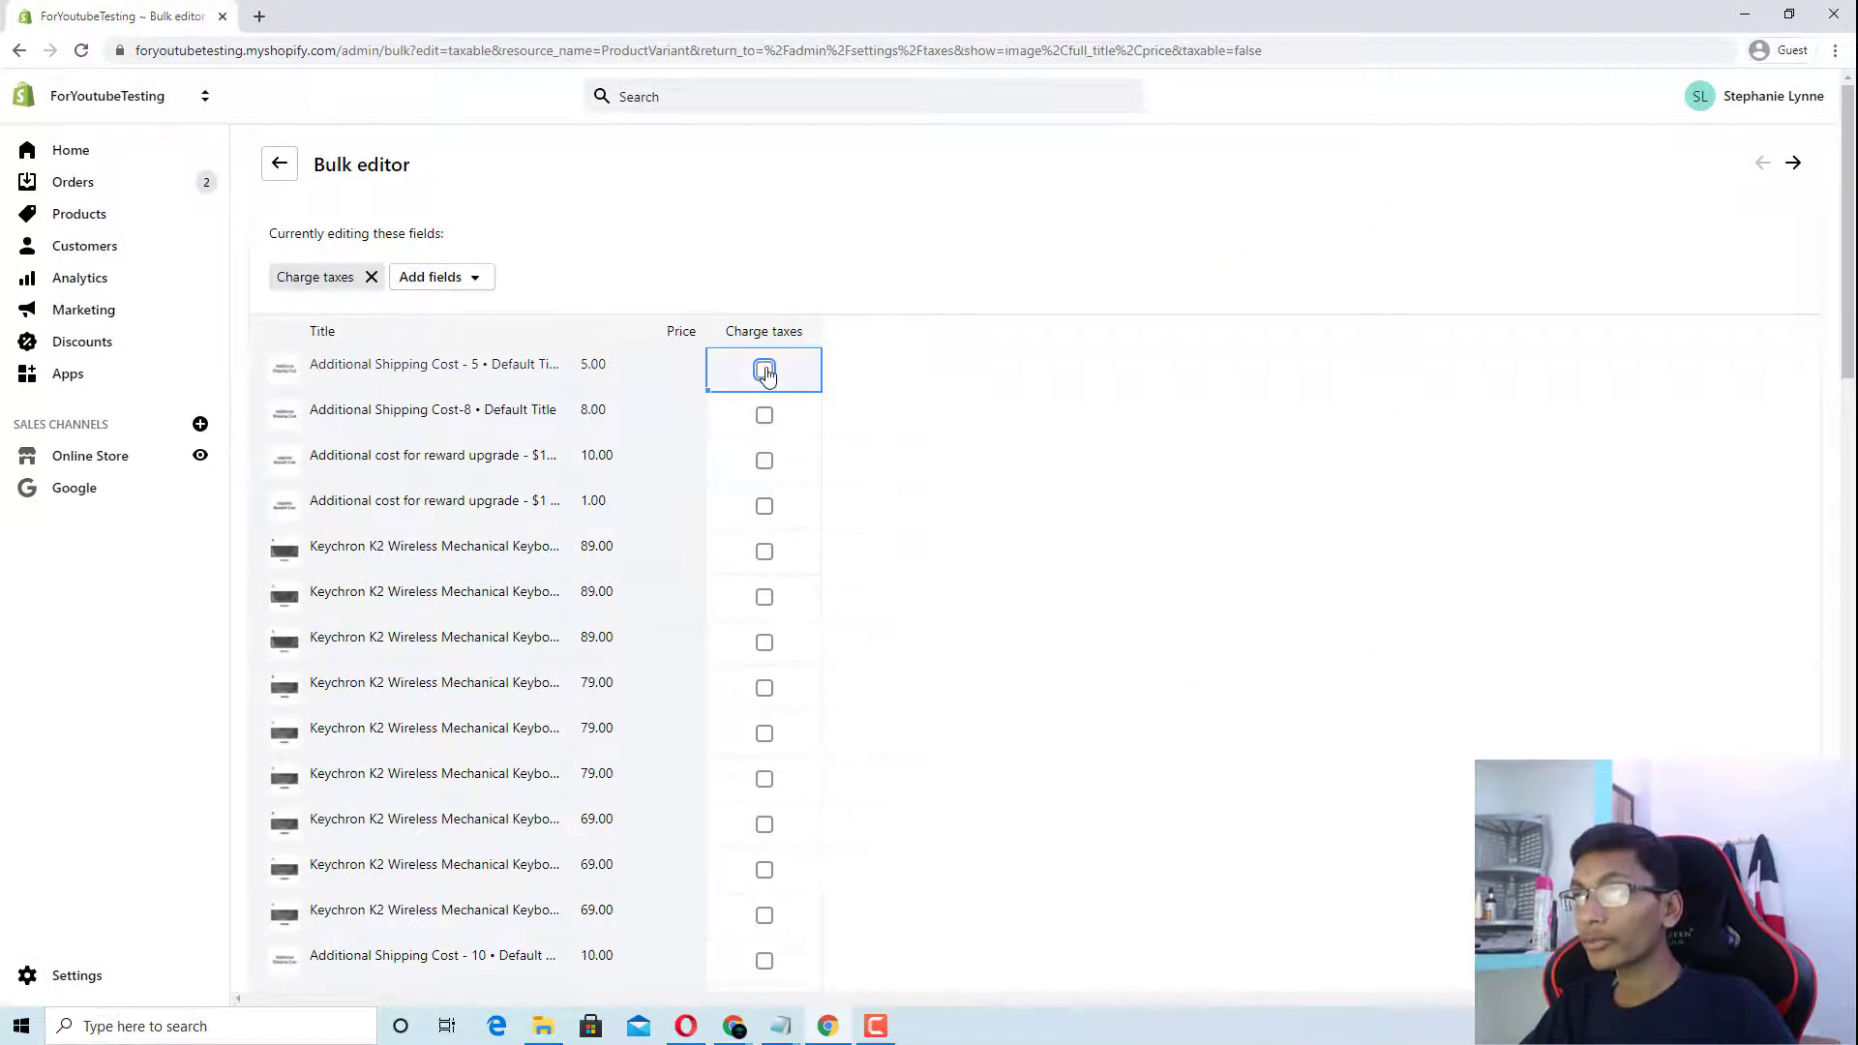
click(764, 426)
scroll(751, 543, down, 3)
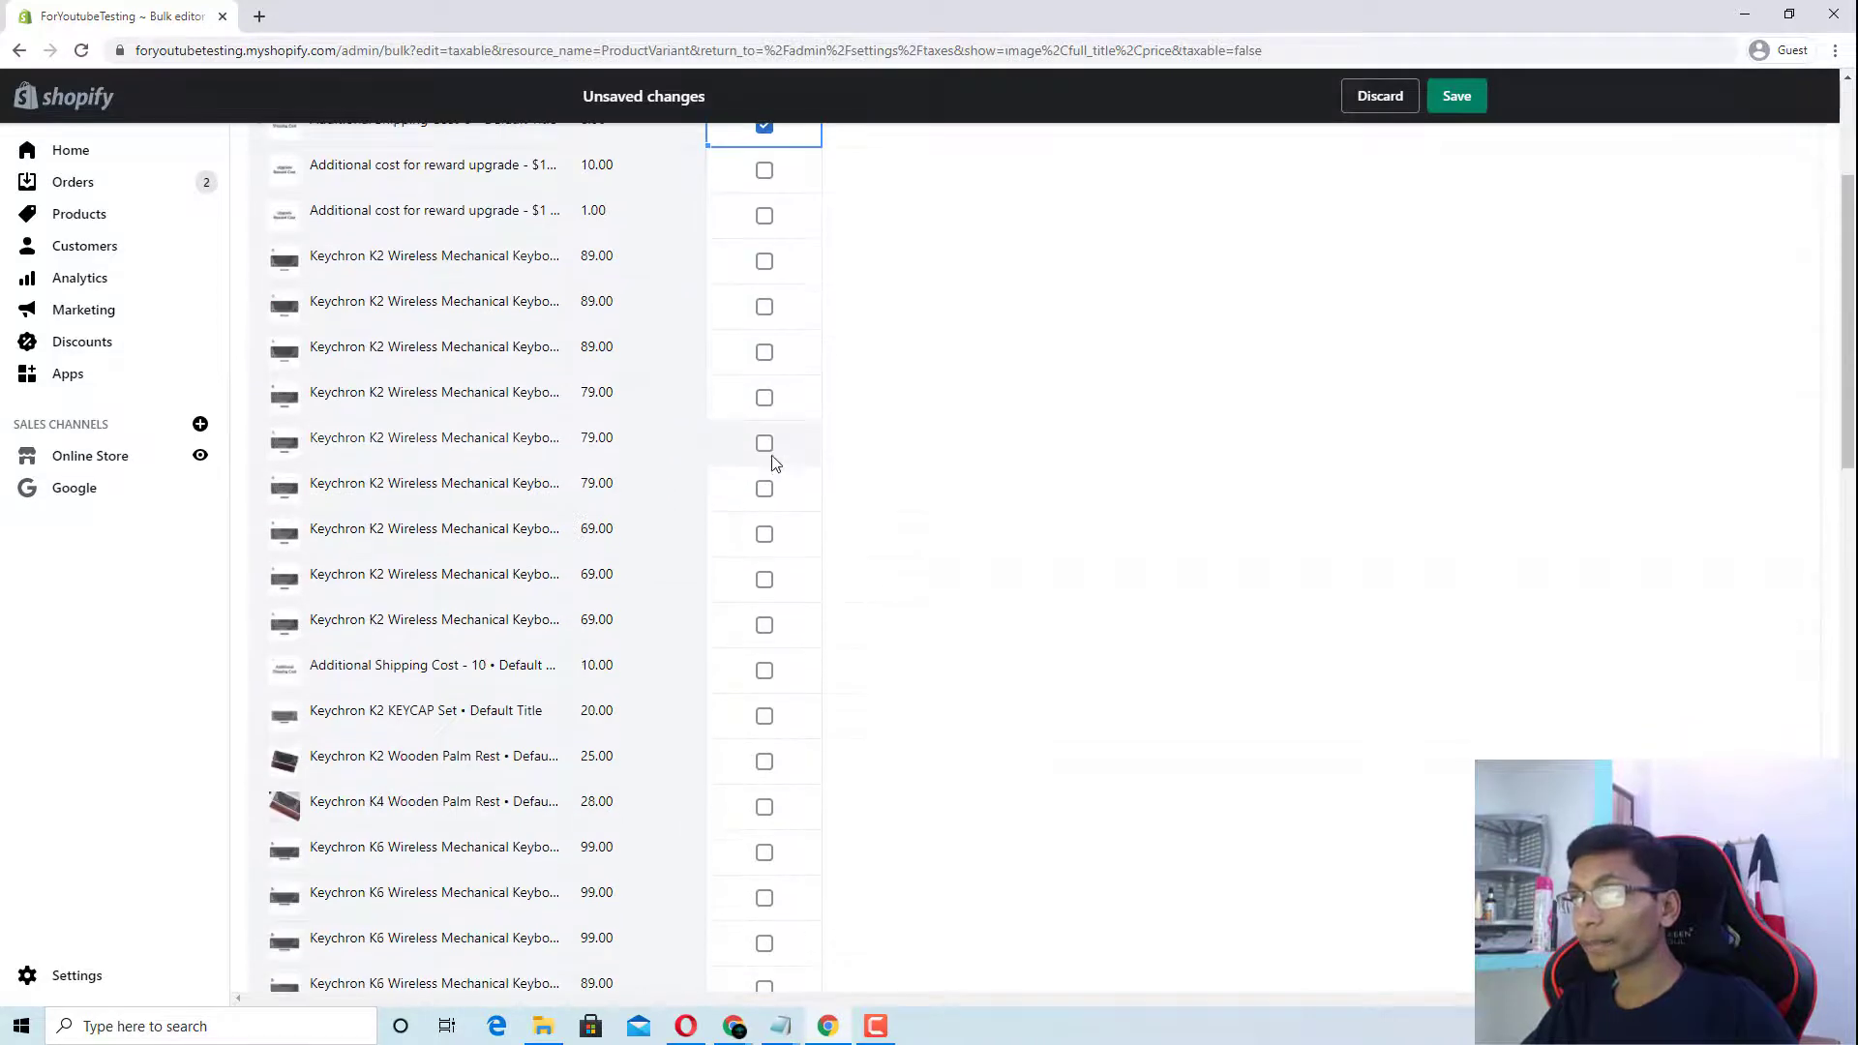
click(764, 445)
click(766, 503)
click(763, 534)
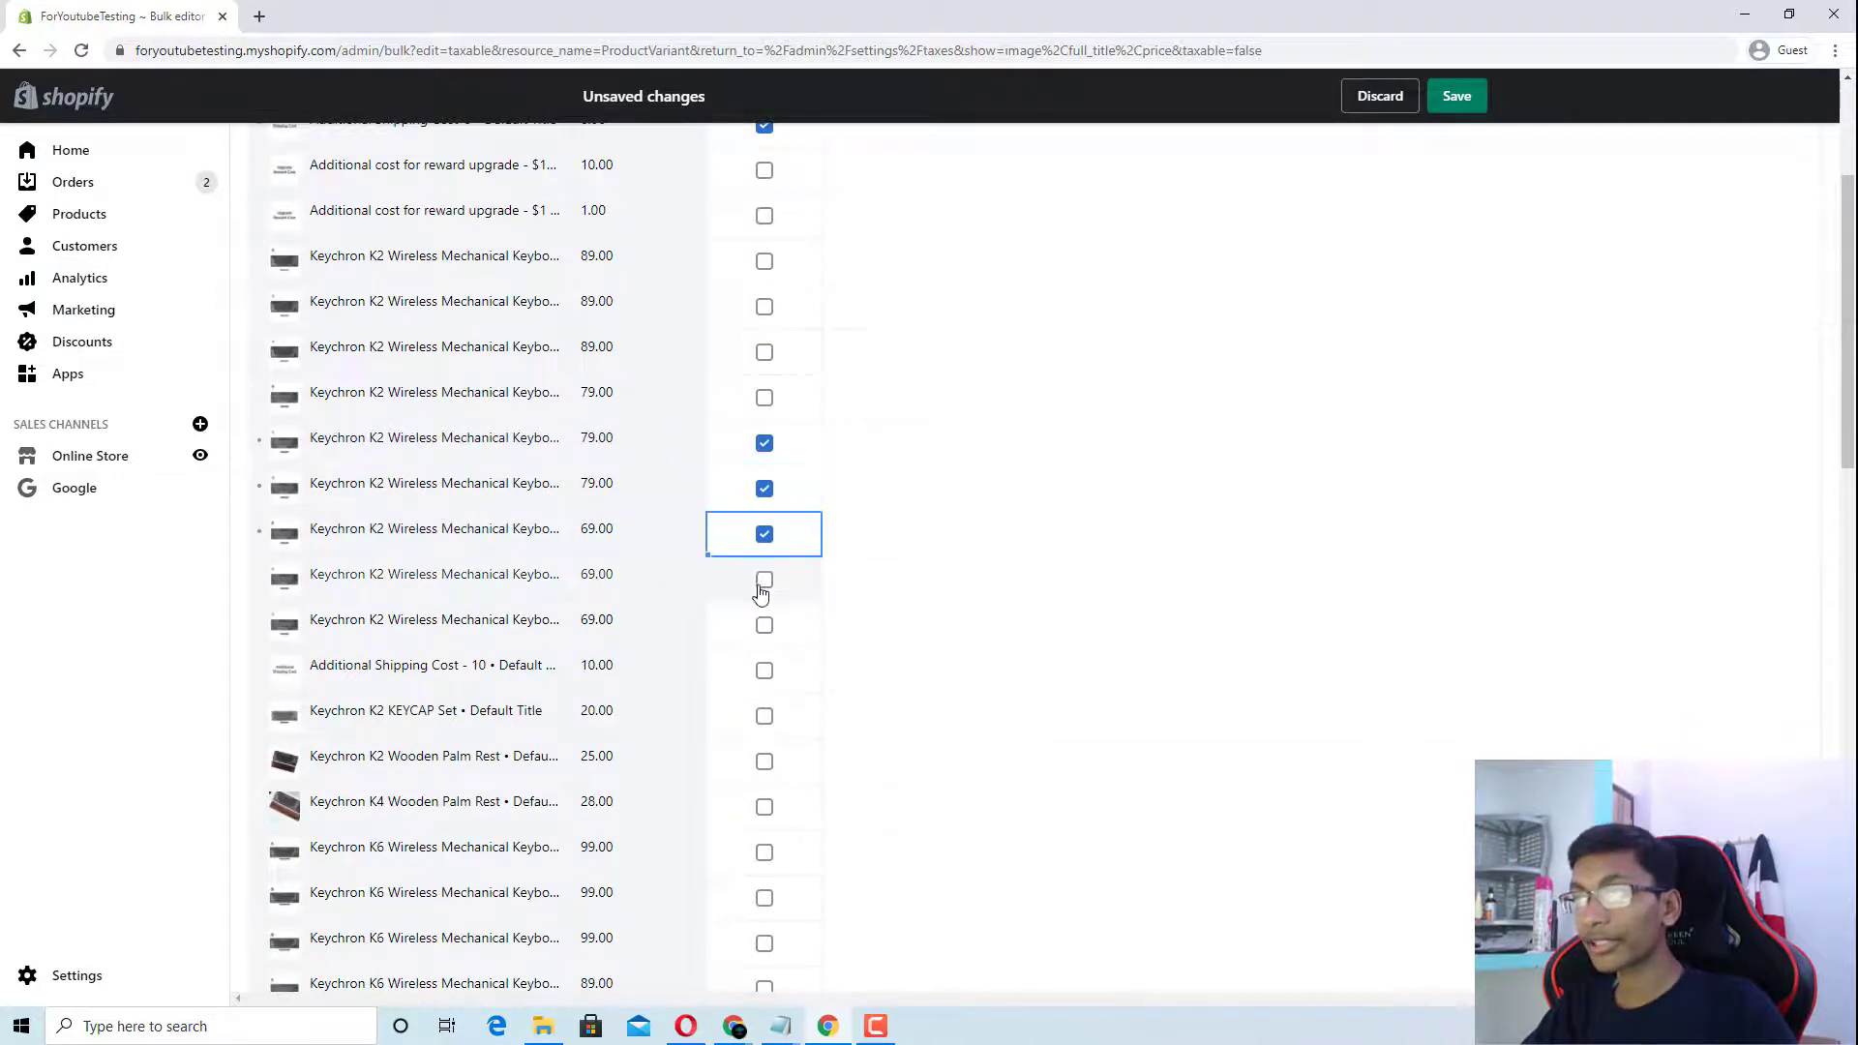
click(763, 580)
scroll(736, 638, down, 6)
scroll(727, 629, up, 10)
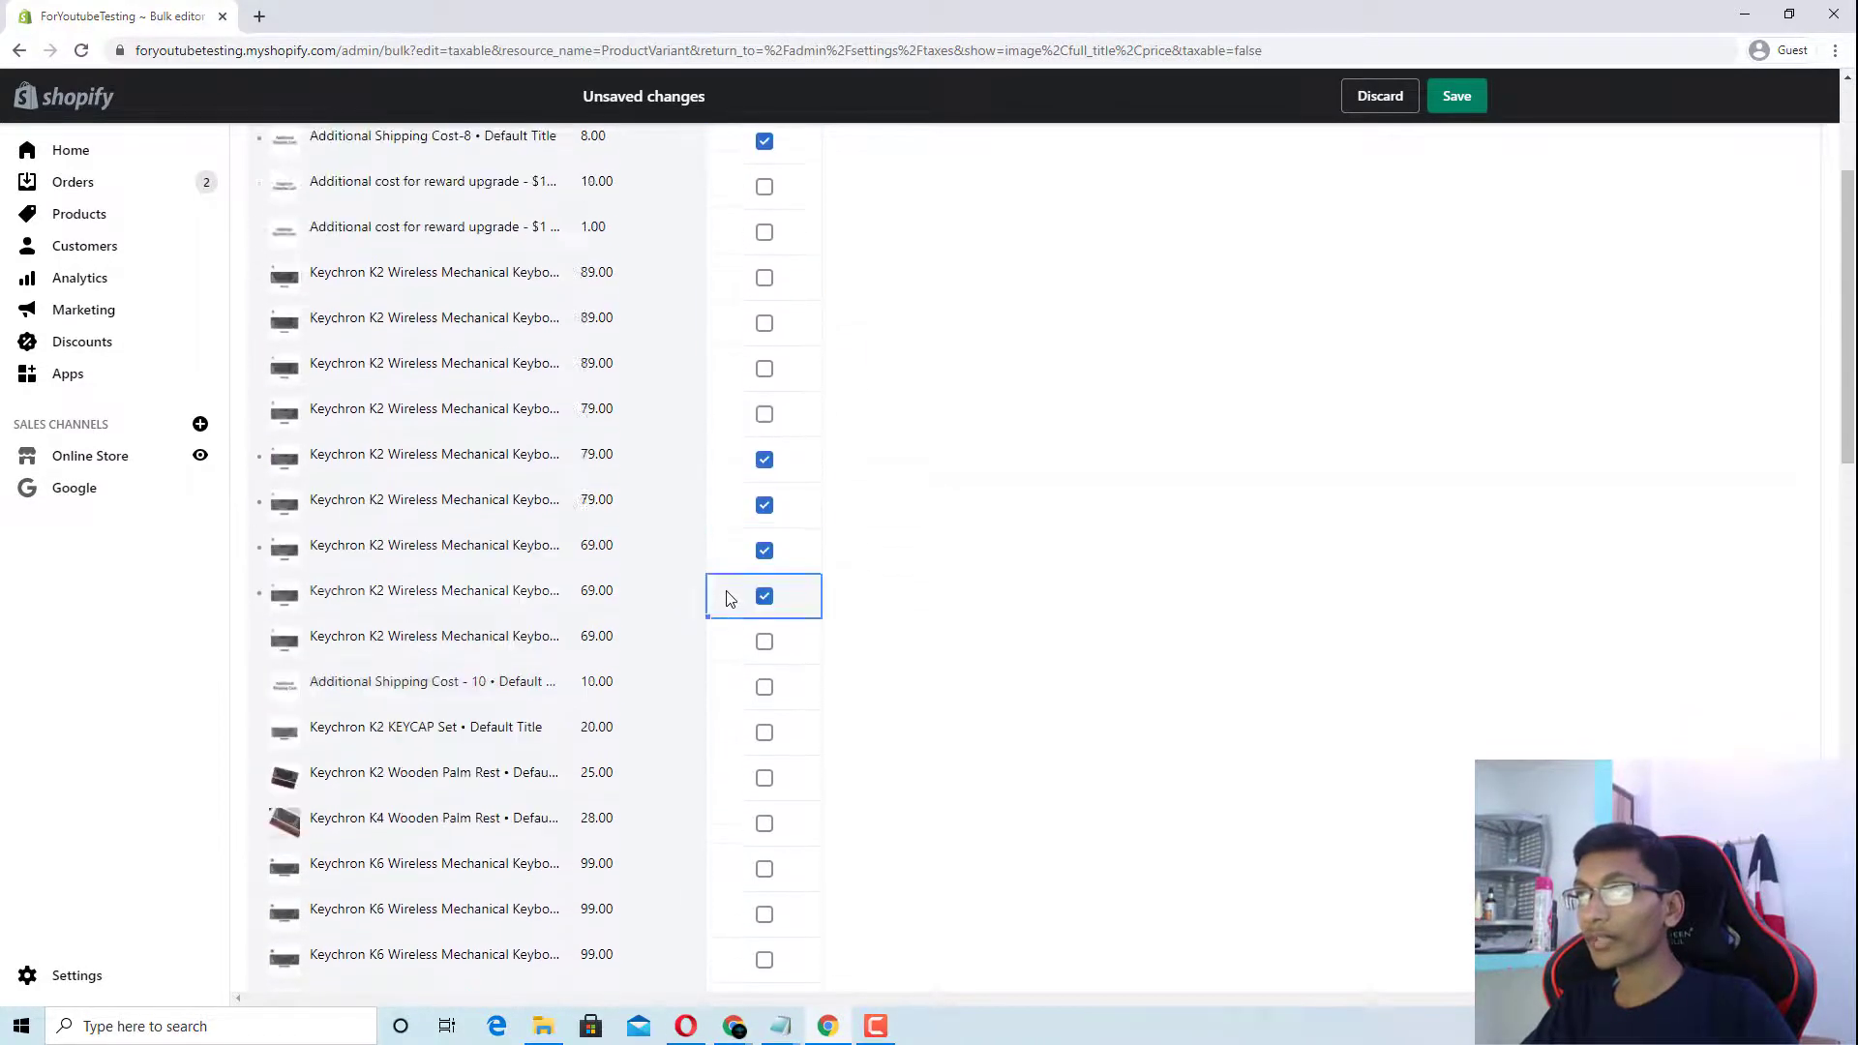
click(1454, 99)
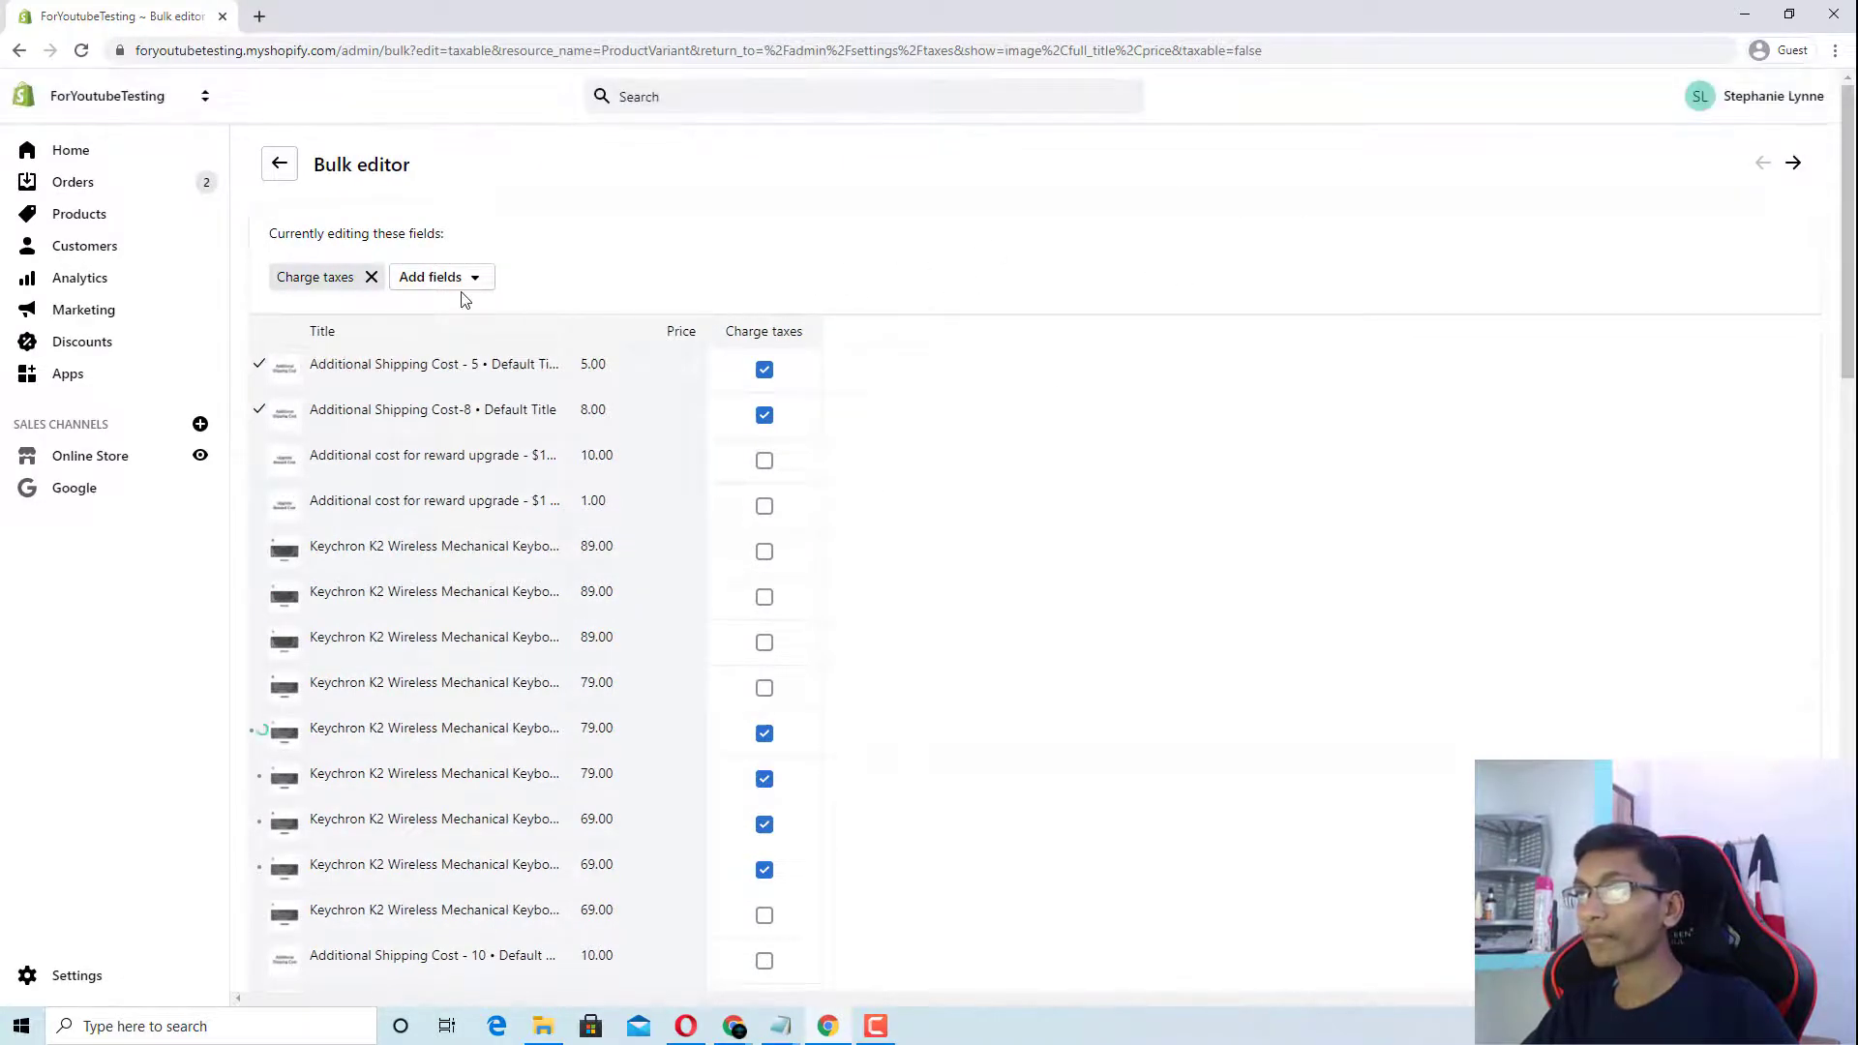
Step: Turn Charge taxes back off for the first two variants
scroll(506, 543, down, 6)
scroll(501, 539, up, 6)
scroll(497, 535, down, 3)
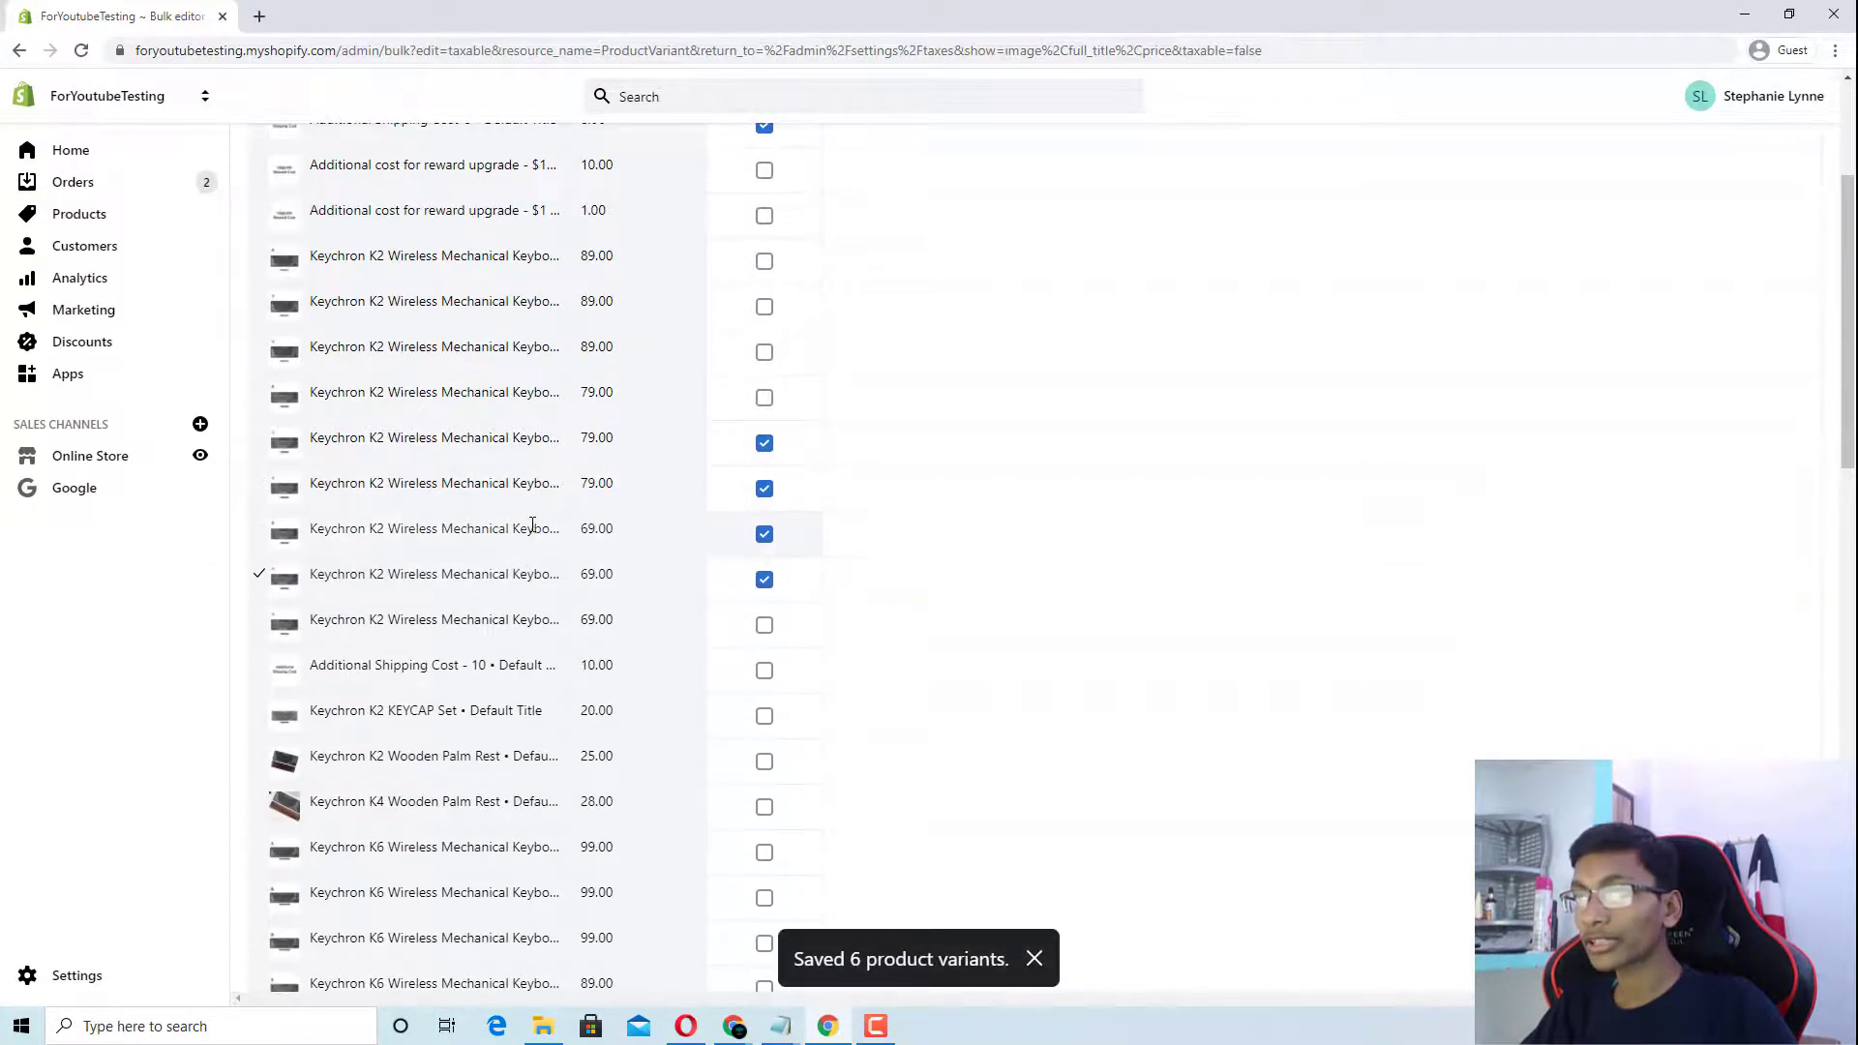
scroll(581, 605, up, 3)
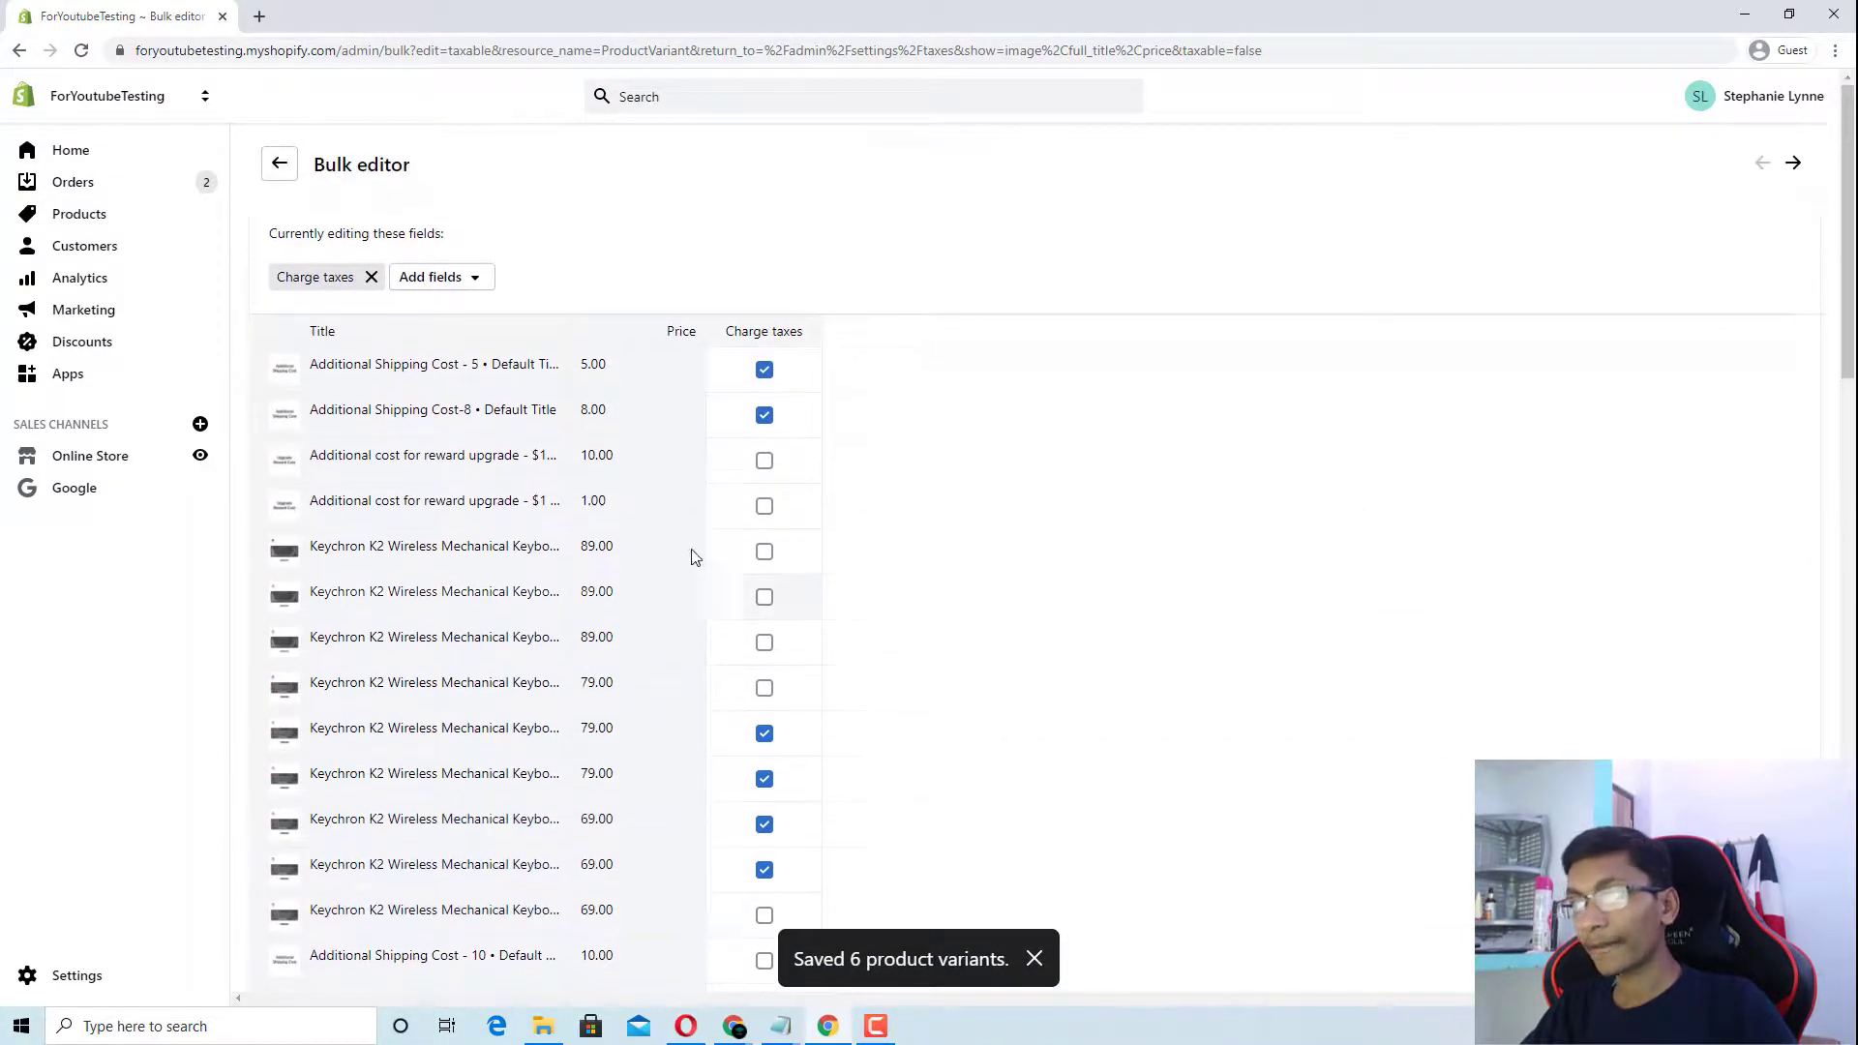
click(764, 385)
click(763, 415)
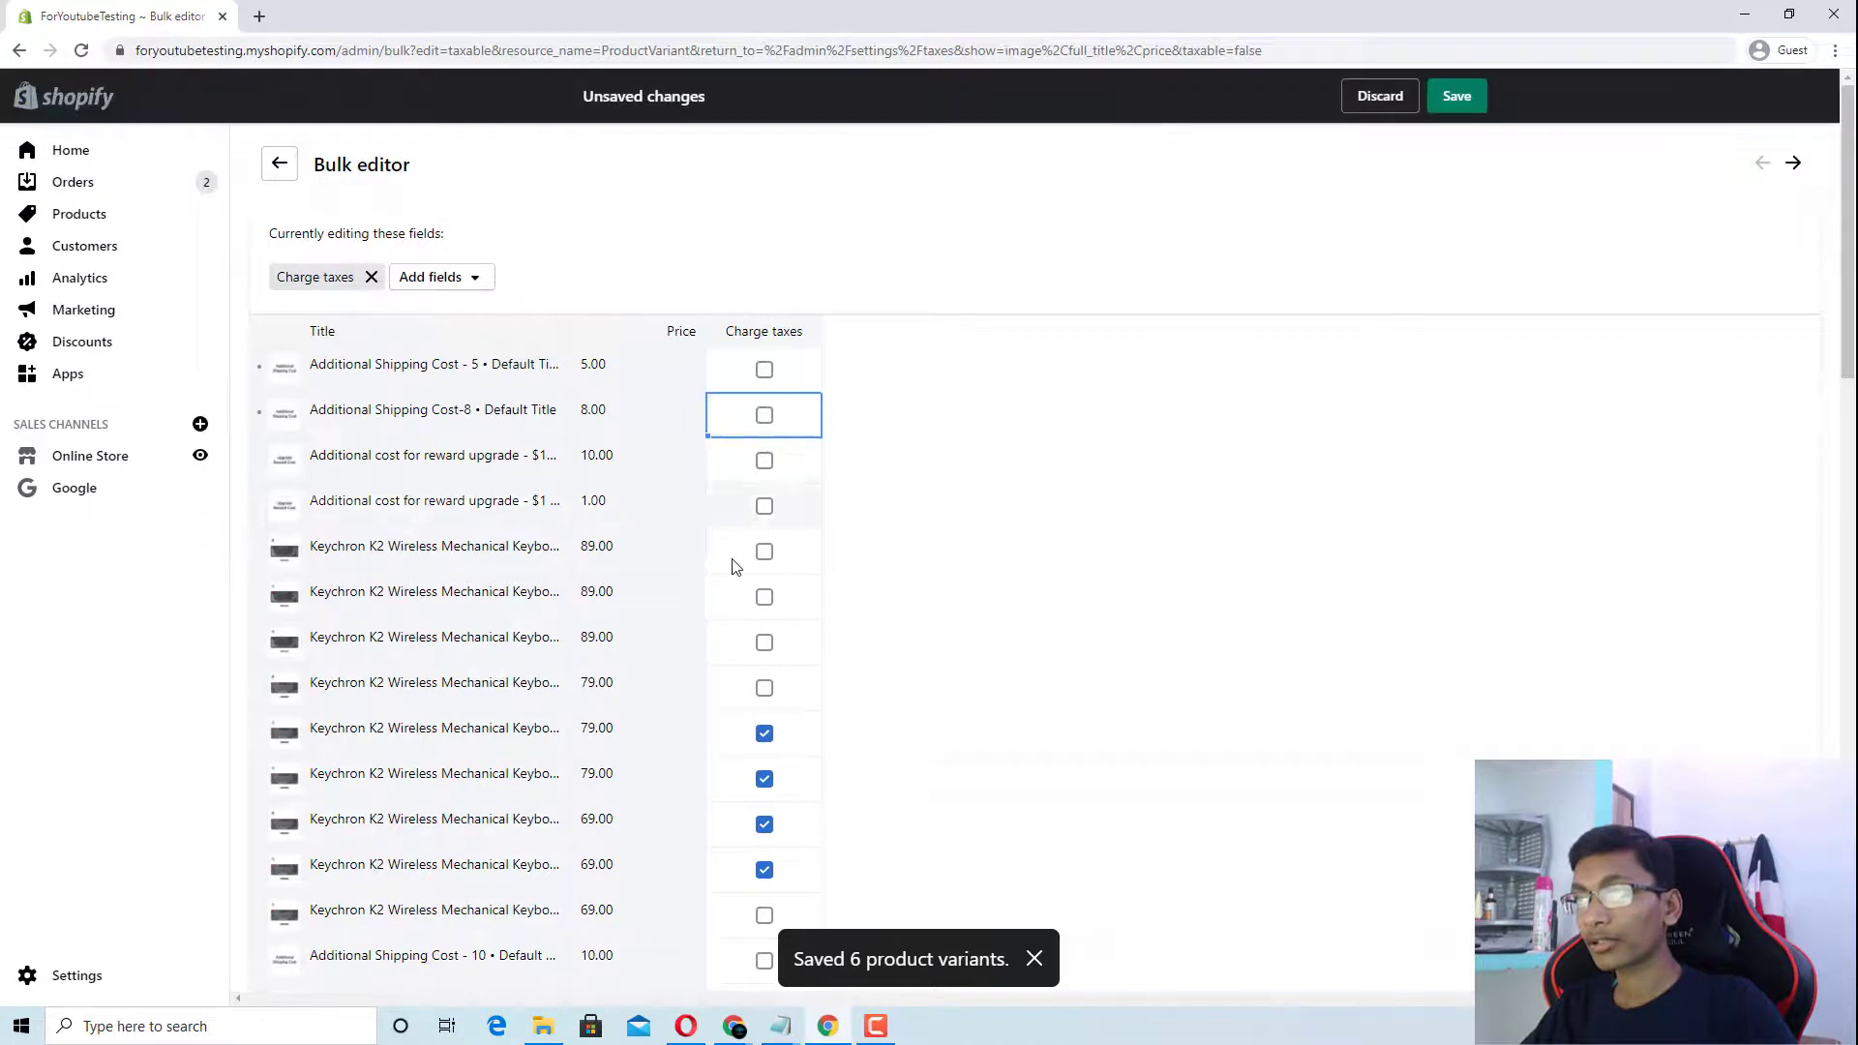
Step: Turn off Charge taxes on the four 79.00 and 69.00 Keychron variants, save, and return Home
click(774, 751)
key(space)
key(Down)
key(space)
key(Down)
key(space)
key(Down)
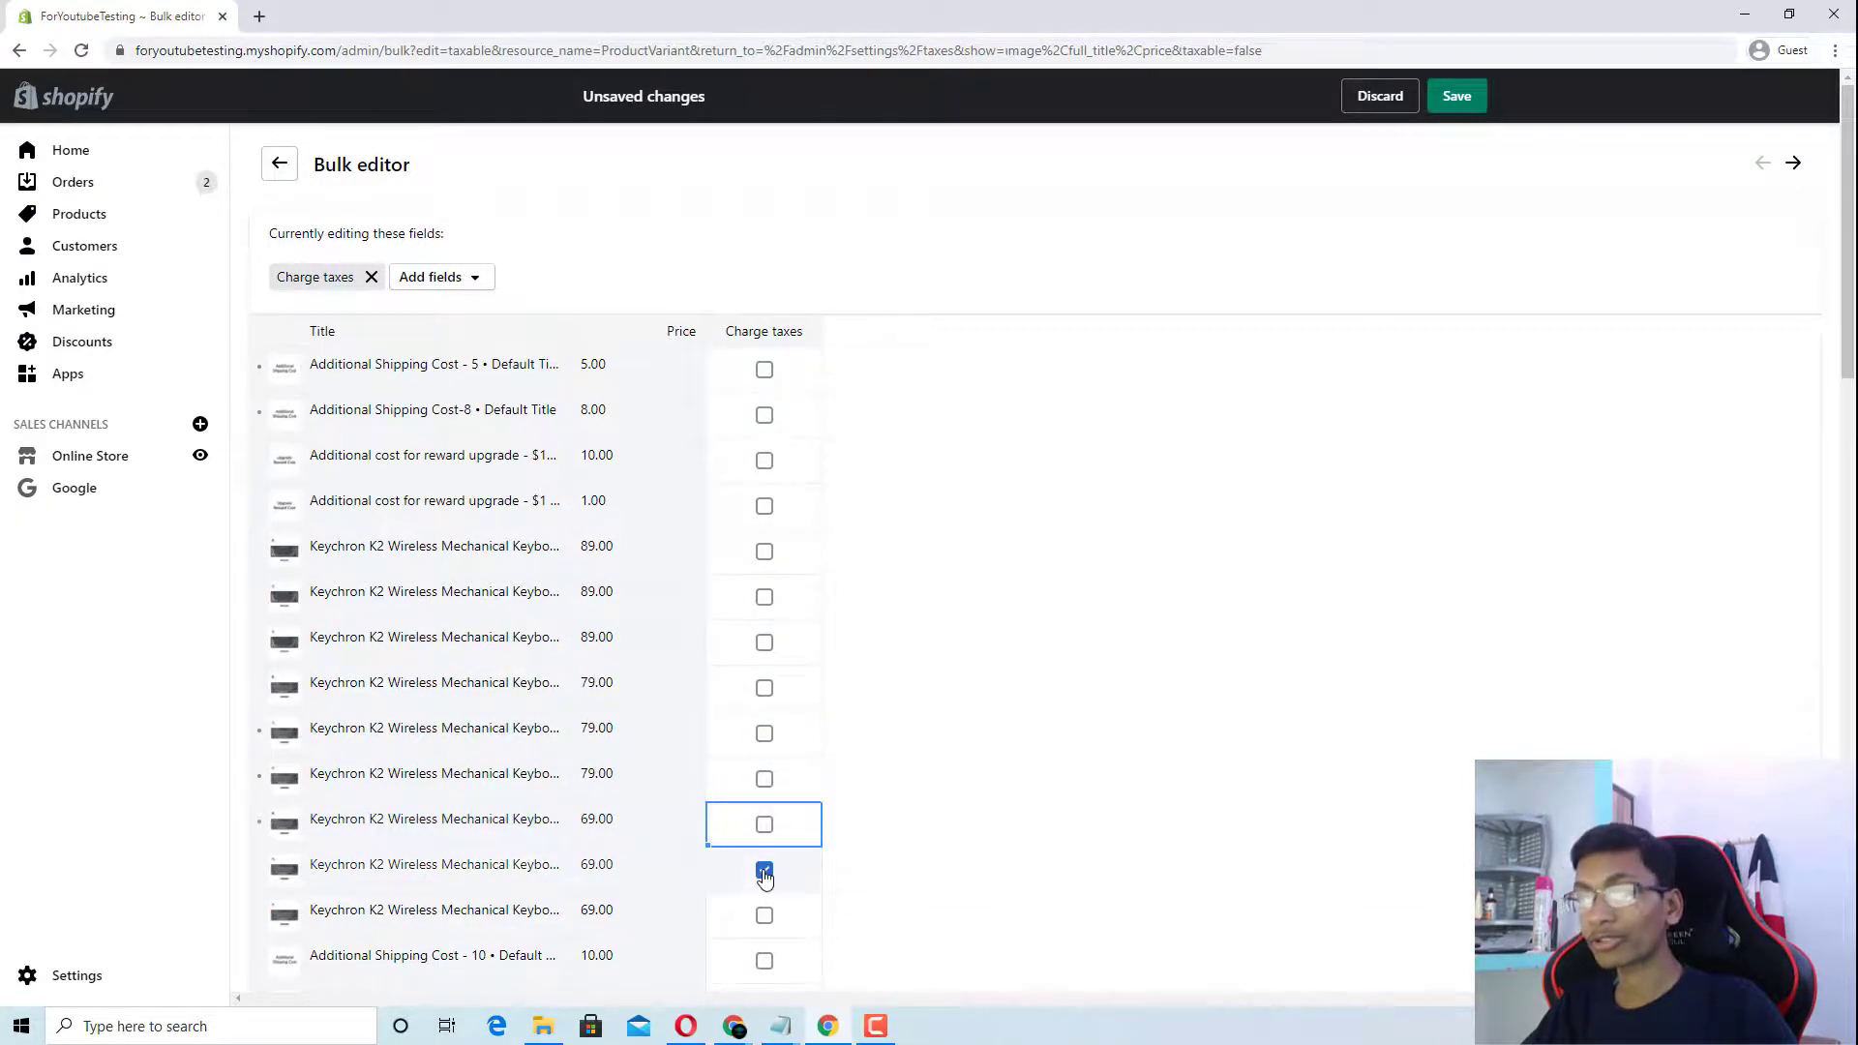
key(space)
click(1456, 96)
click(104, 152)
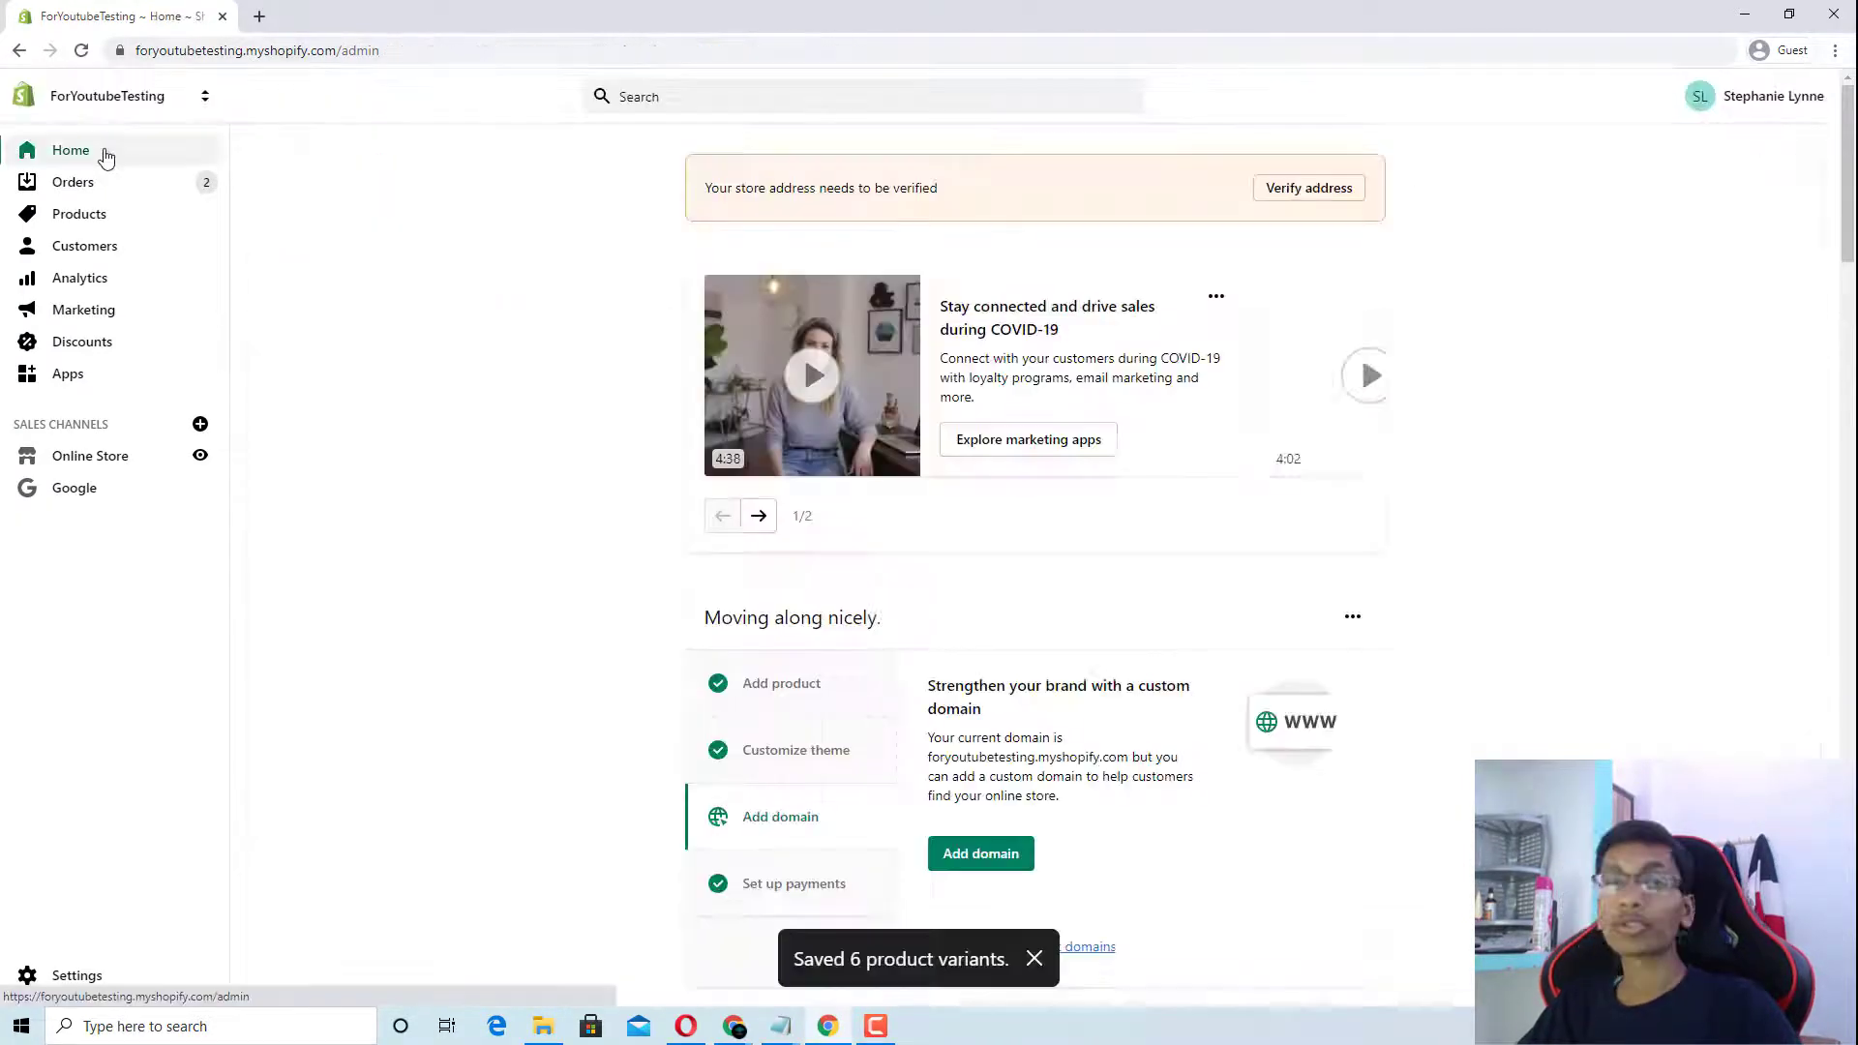